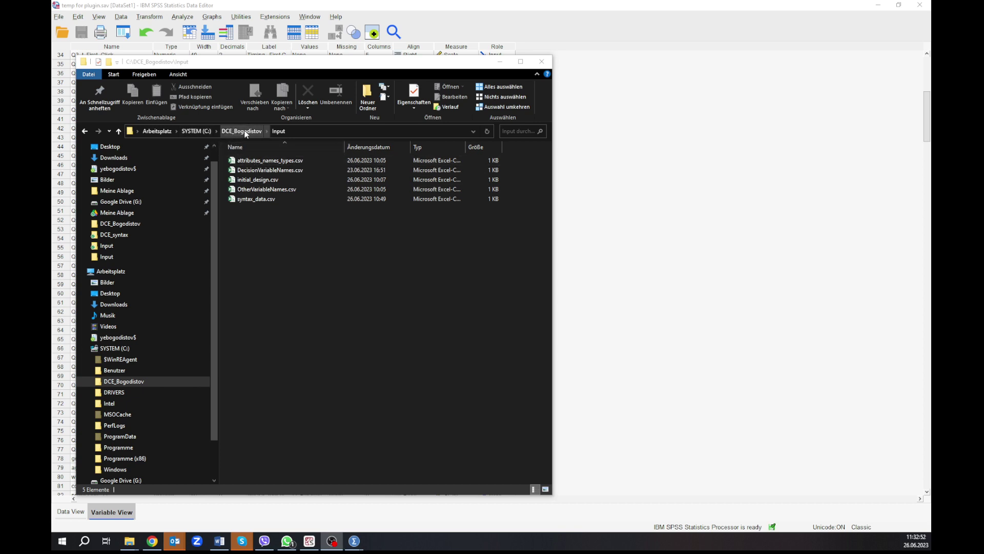
Step: Open the Python script in the DCE project folder on drive C and maximize the Spyder window
click(198, 131)
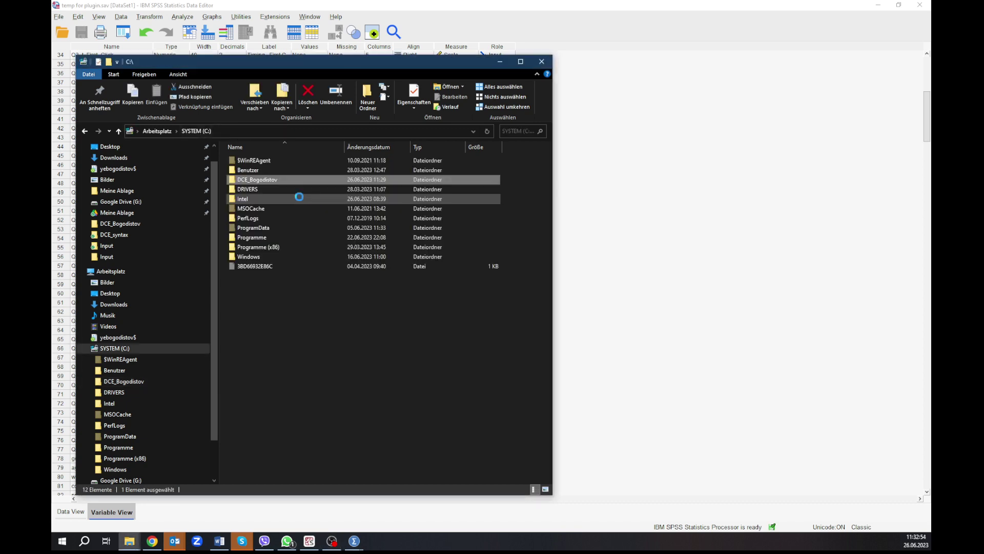
double_click(269, 180)
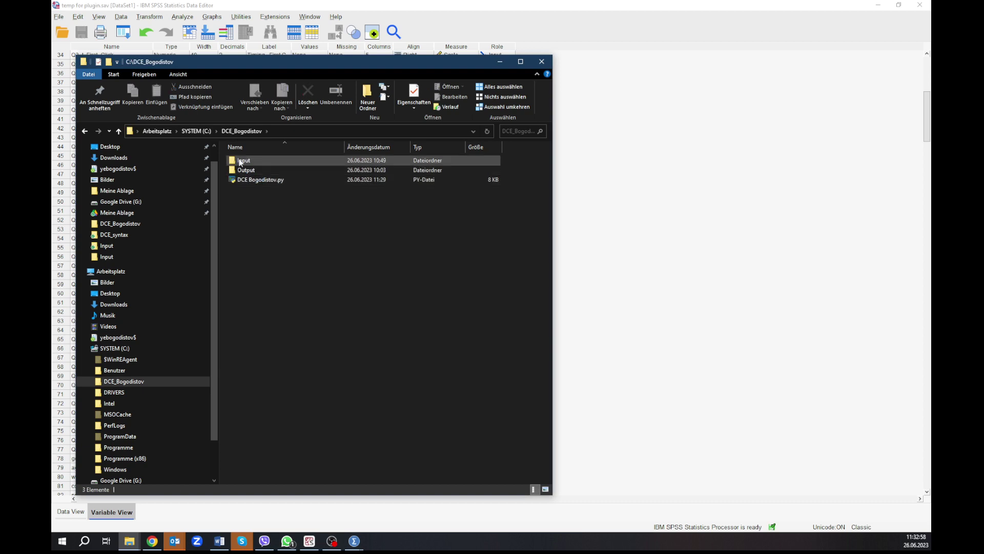
click(254, 183)
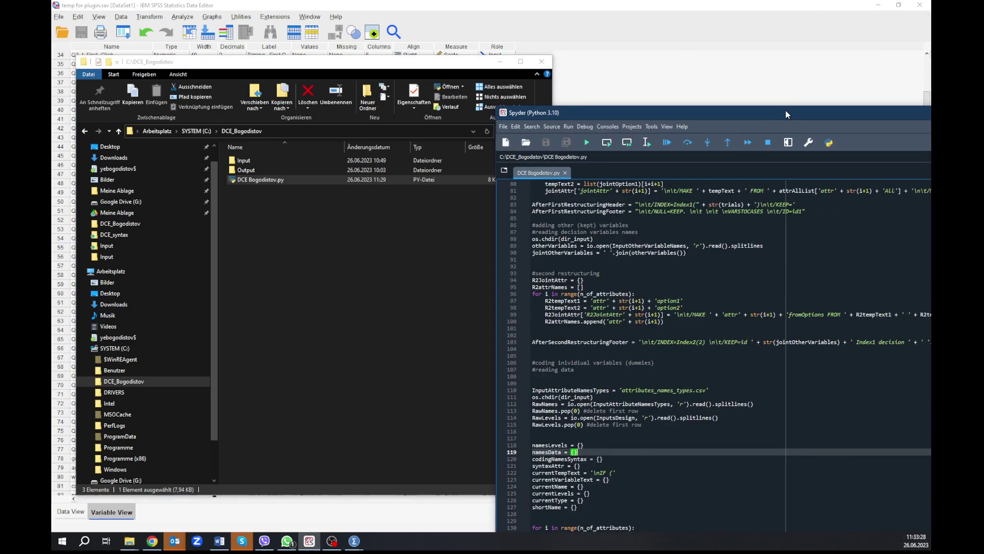
drag(785, 110, 367, 7)
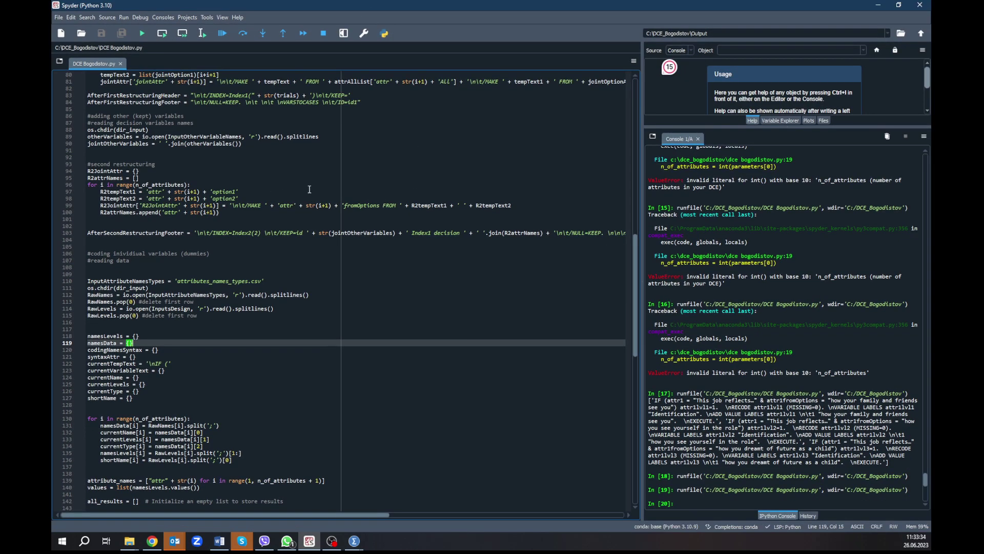
Step: Go to the beginning of the script and highlight the path, input file and header definitions
scroll(310, 190, up, 20)
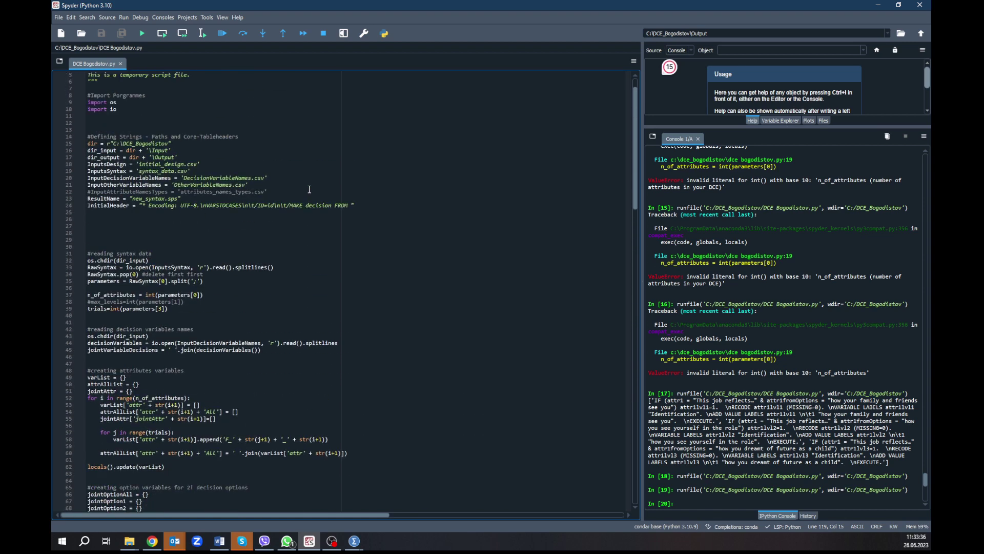
scroll(303, 189, up, 2)
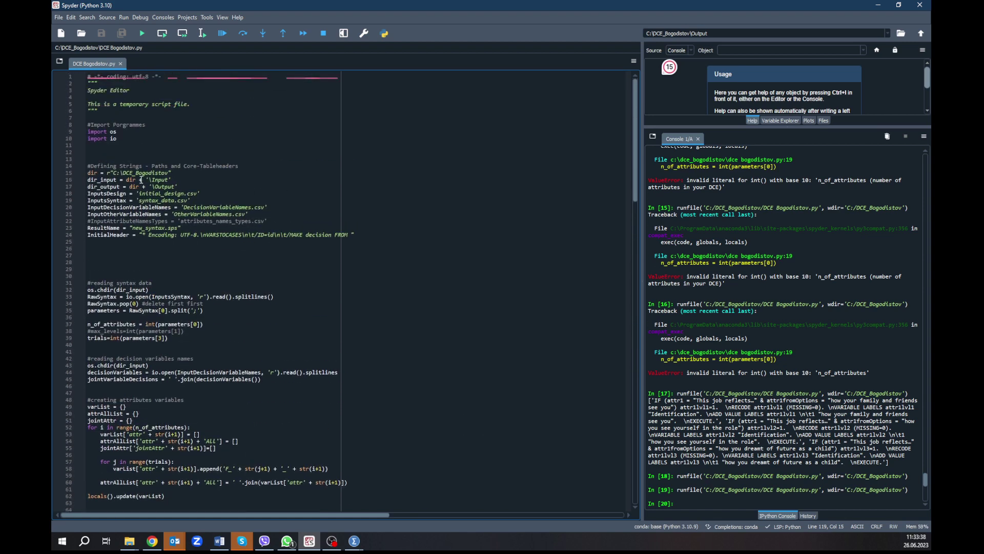
drag(141, 180, 222, 235)
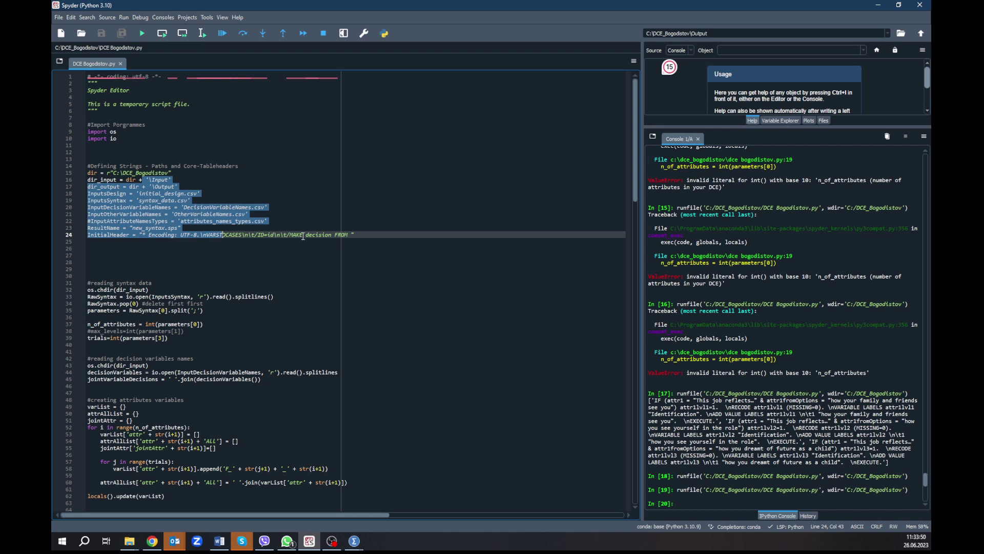
Step: Review the script down to the dummy-coding section and highlight the generated IF syntax in the console output
scroll(300, 242, down, 6)
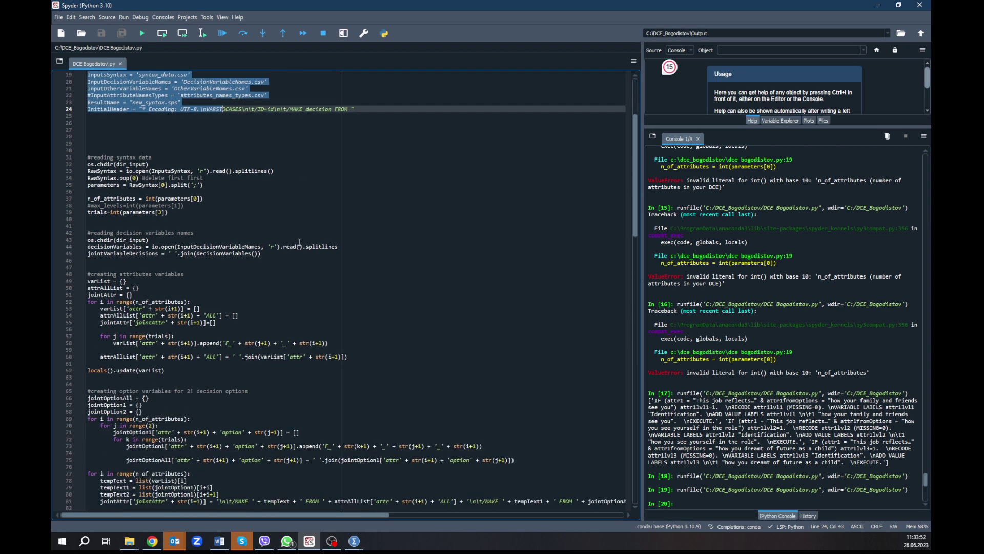
scroll(252, 294, down, 6)
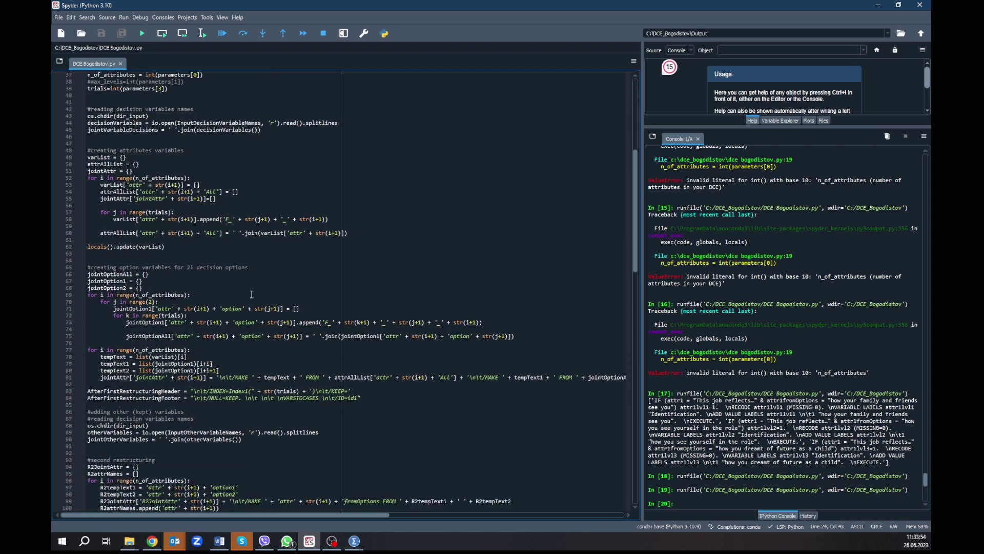
scroll(252, 294, down, 11)
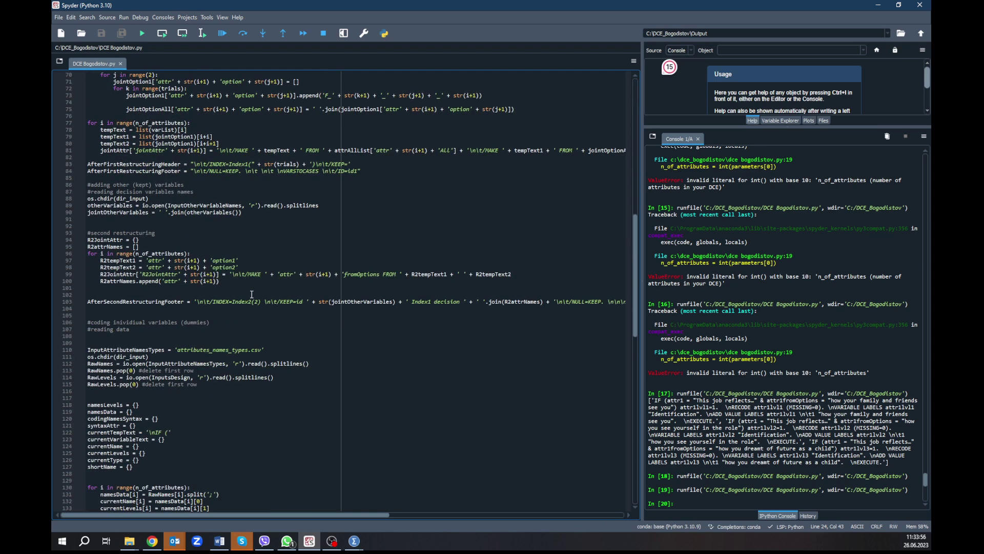
drag(669, 401, 832, 449)
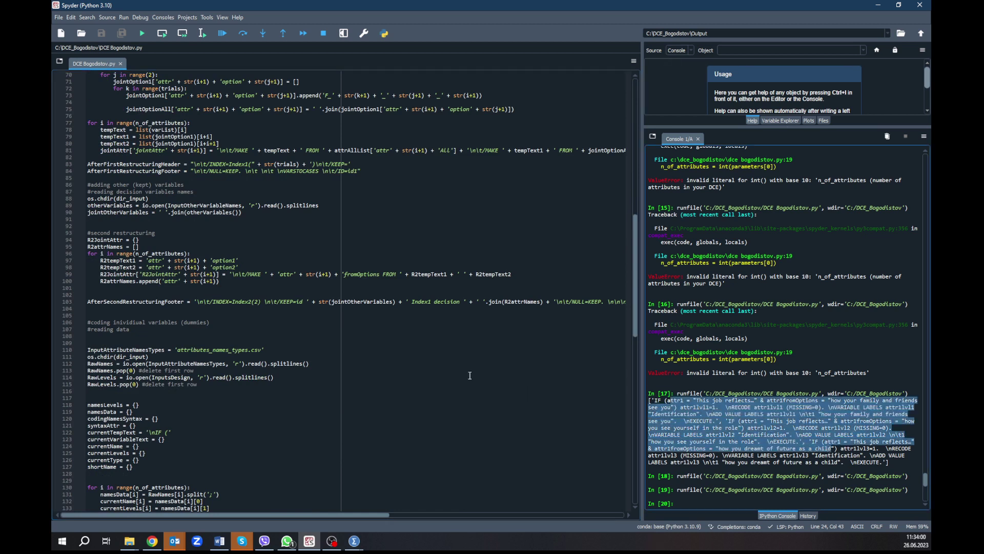
click(456, 364)
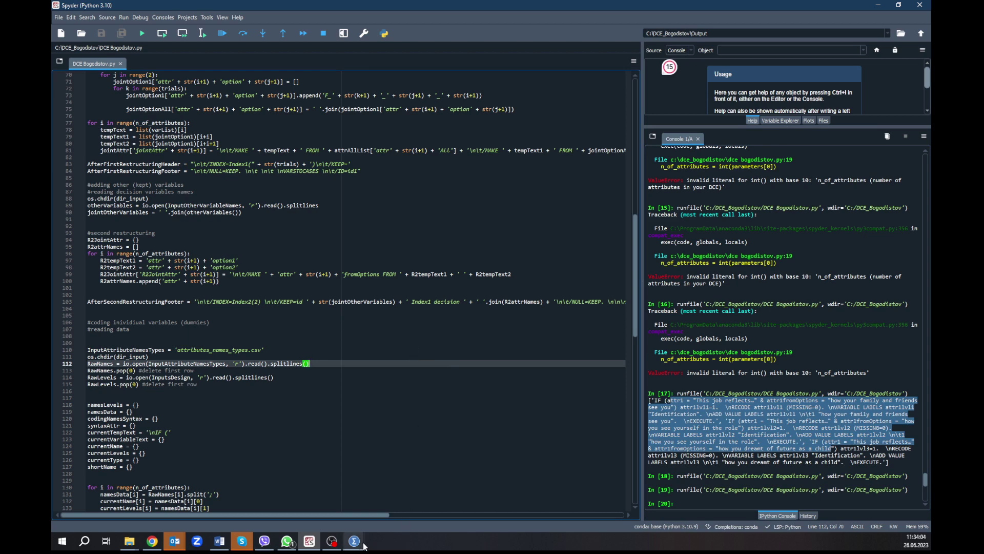
Step: Switch to SPSS, view the variables of temp for plugin.sav, and select the log in the Output1 viewer
mouse_move(361, 544)
click(375, 515)
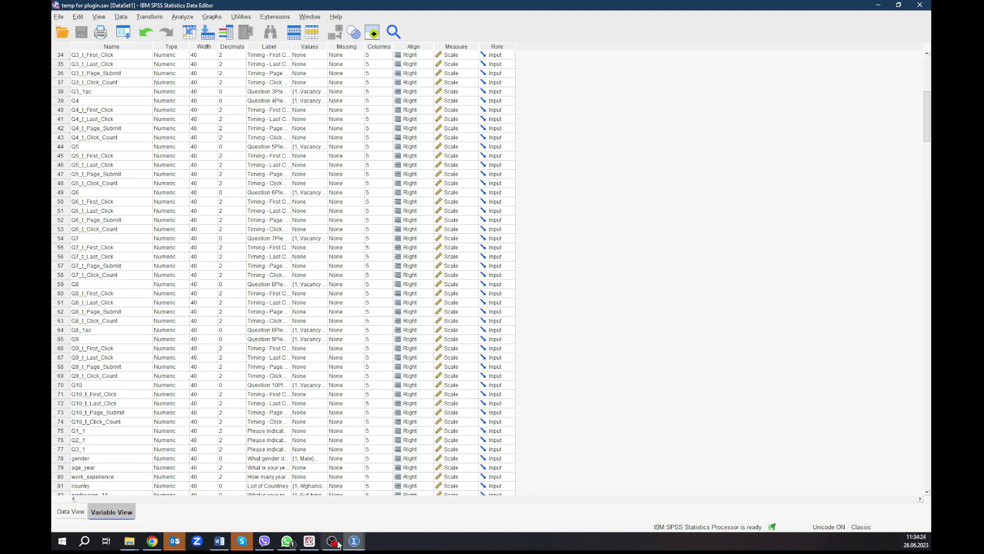
mouse_move(359, 543)
click(308, 497)
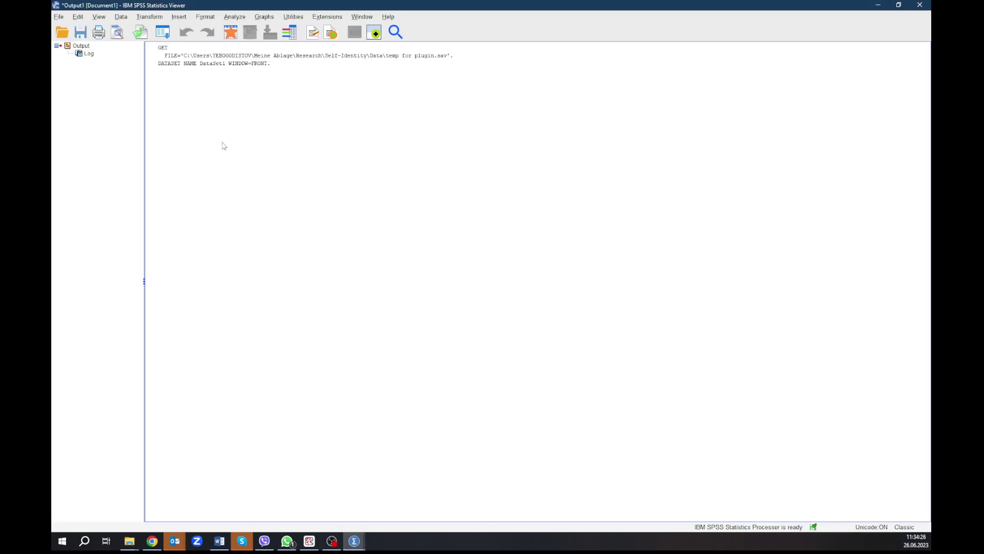
click(211, 57)
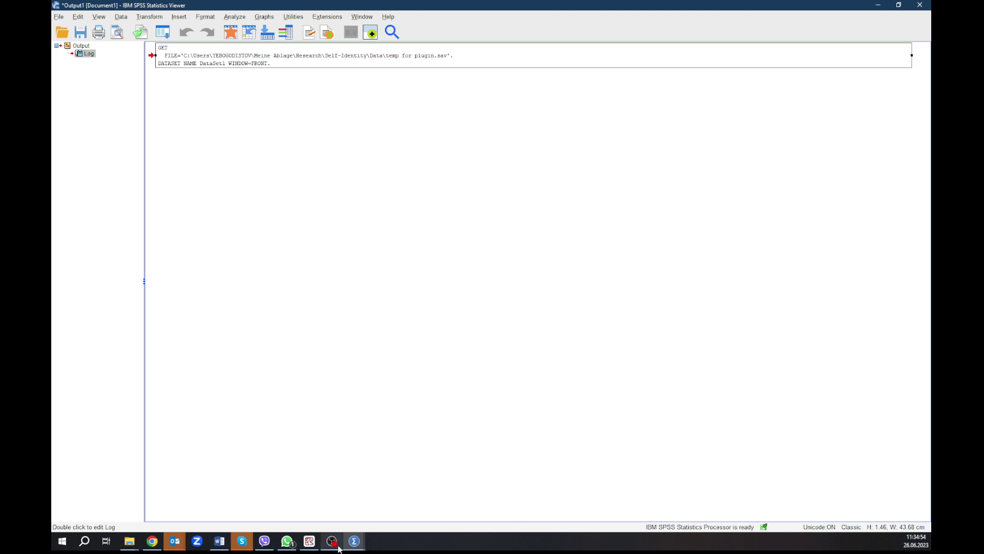
Step: Switch back to Spyder and examine the code that reads attribute names and loops through the attribute levels
click(310, 542)
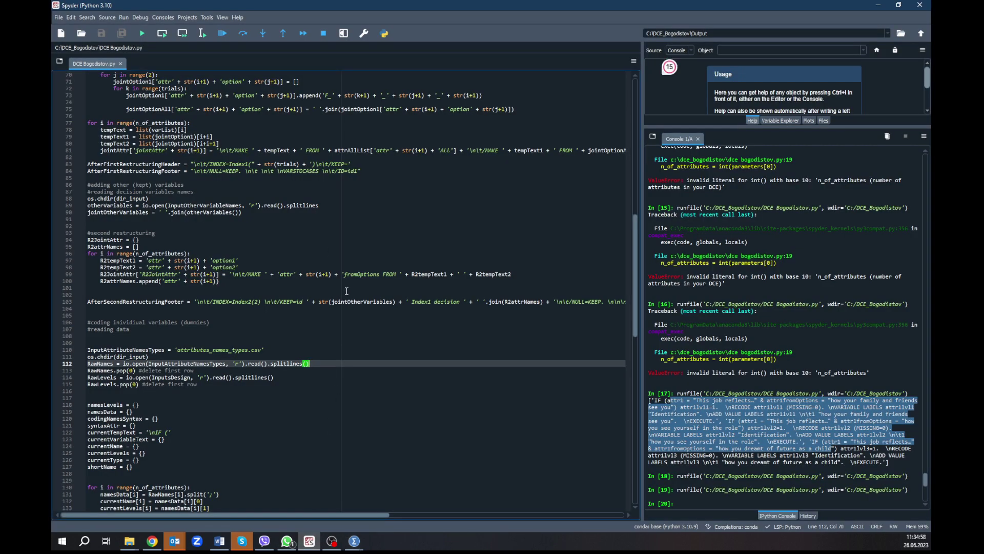
scroll(347, 291, down, 12)
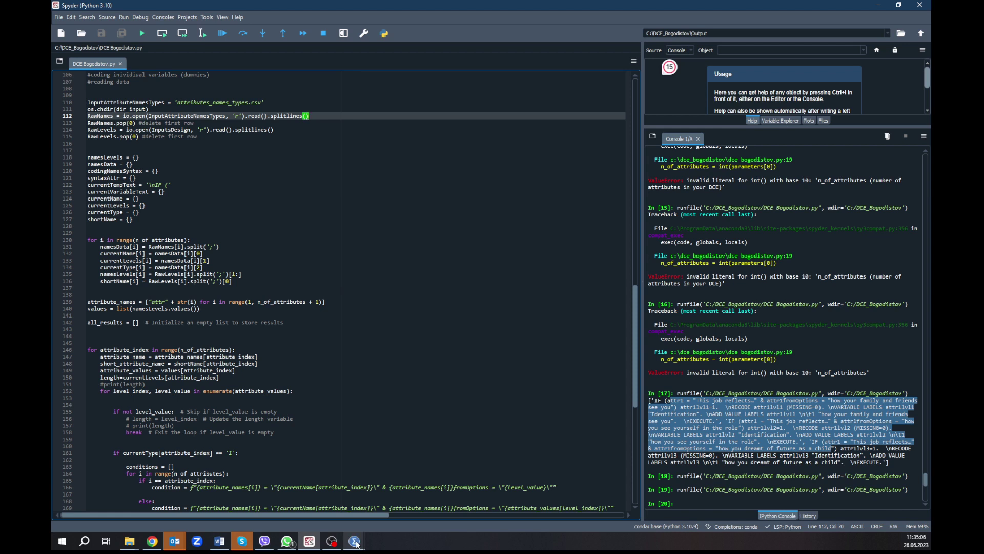
mouse_move(356, 542)
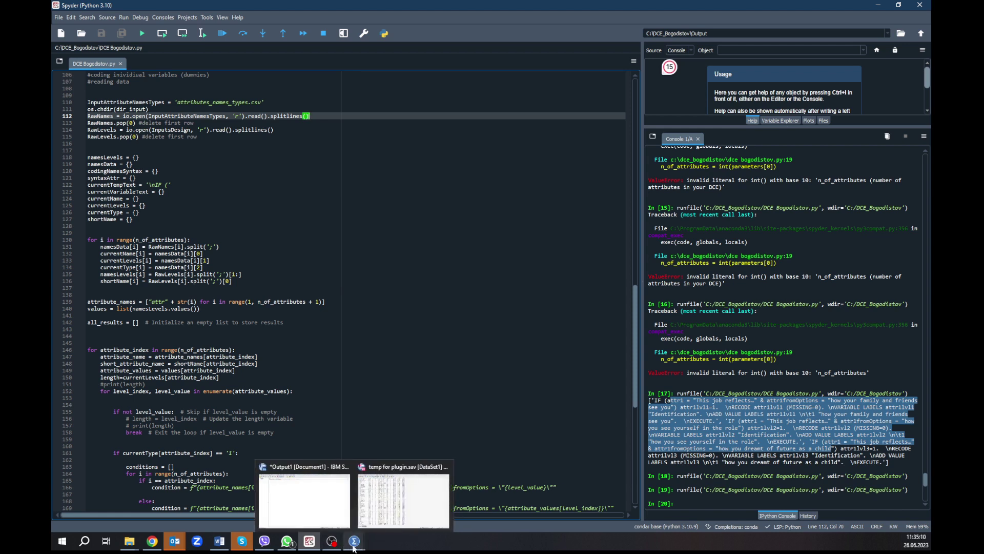
mouse_move(256, 546)
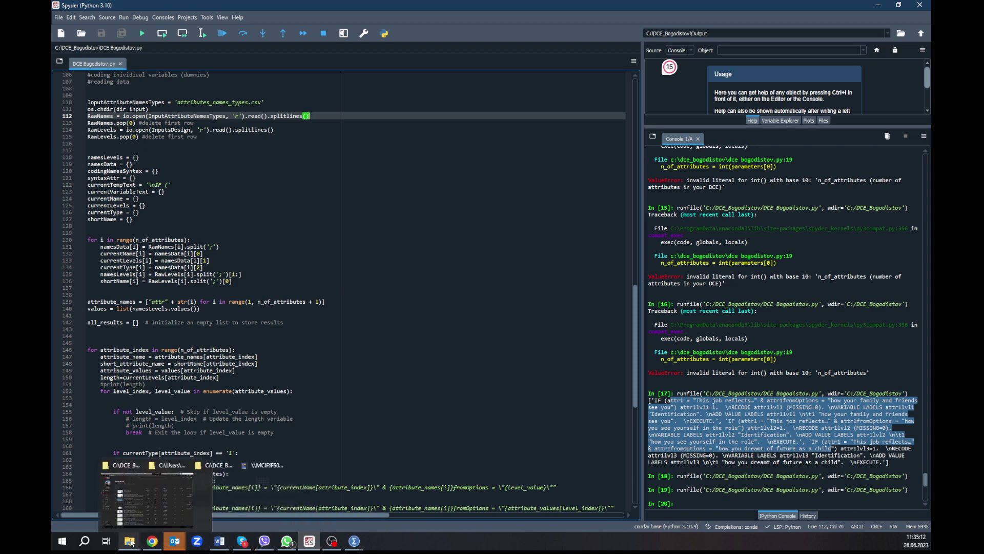
Step: Switch to File Explorer and open the Input folder inside the DCE project folder
mouse_move(129, 542)
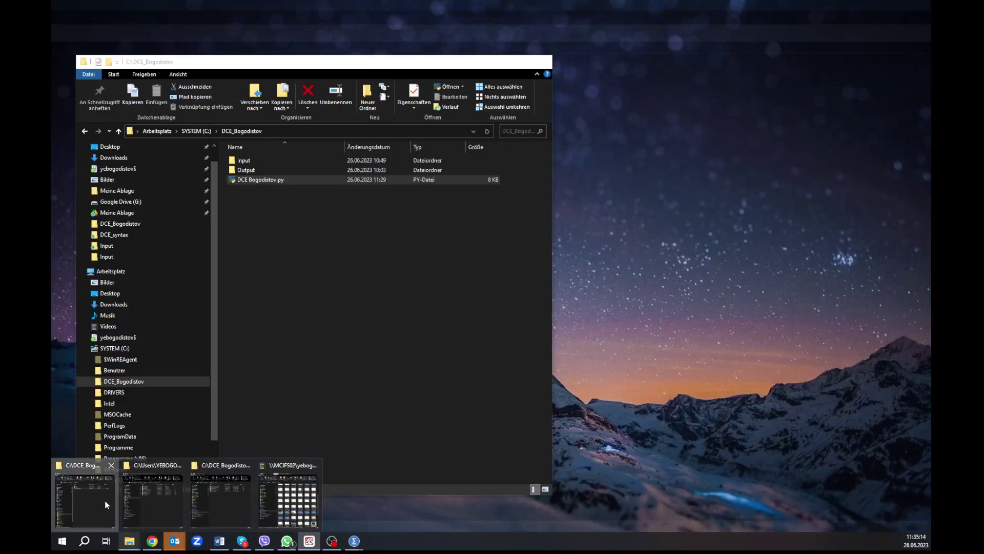
click(108, 500)
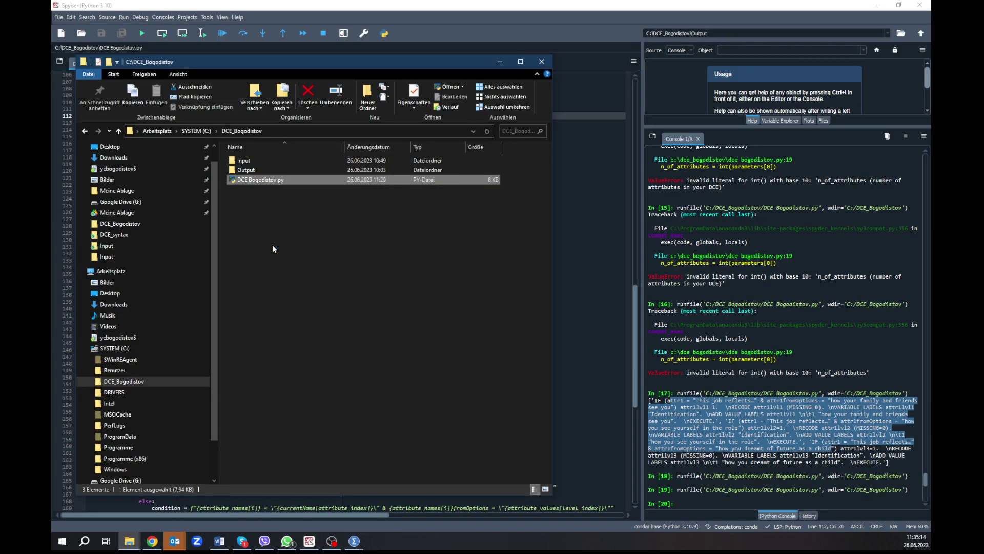
click(246, 162)
double_click(246, 162)
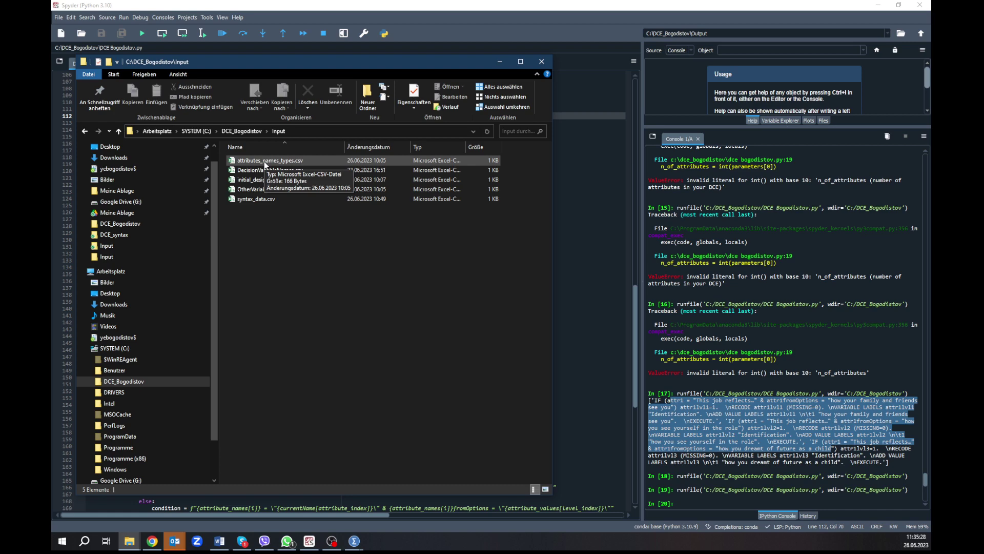
Step: Inspect the semicolon-separated attribute row of attributes_names_types.csv in Notepad++, then close the file and minimize the editor
click(265, 163)
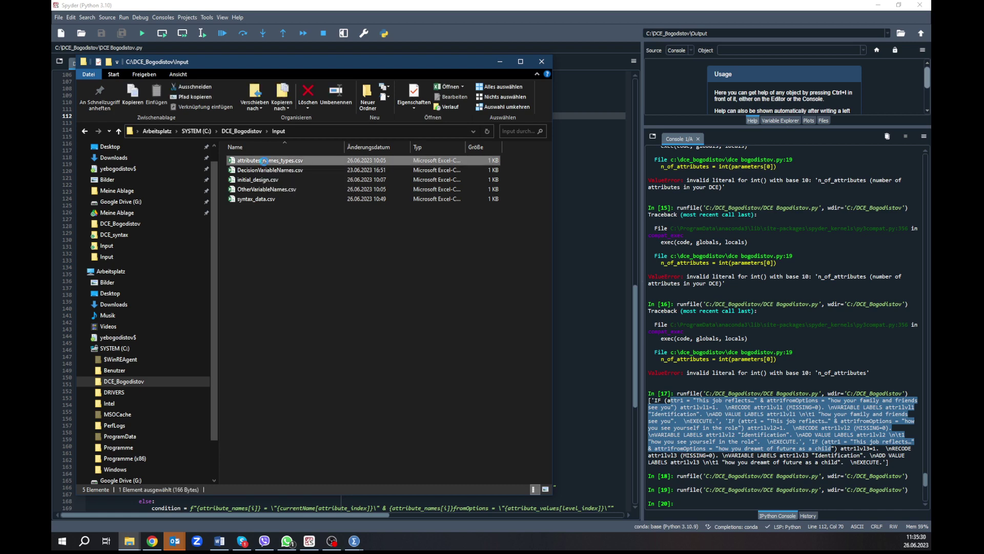
right_click(264, 163)
click(220, 199)
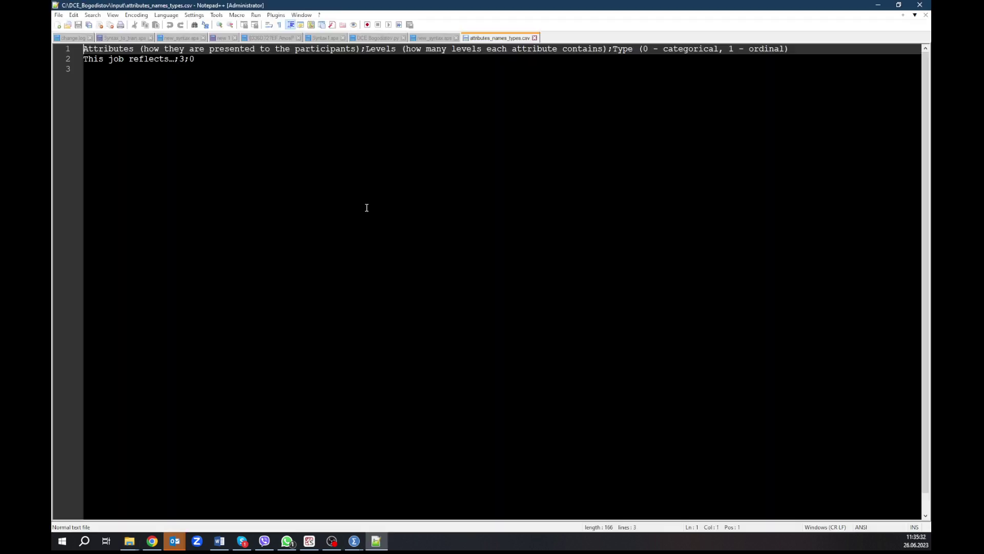
click(175, 59)
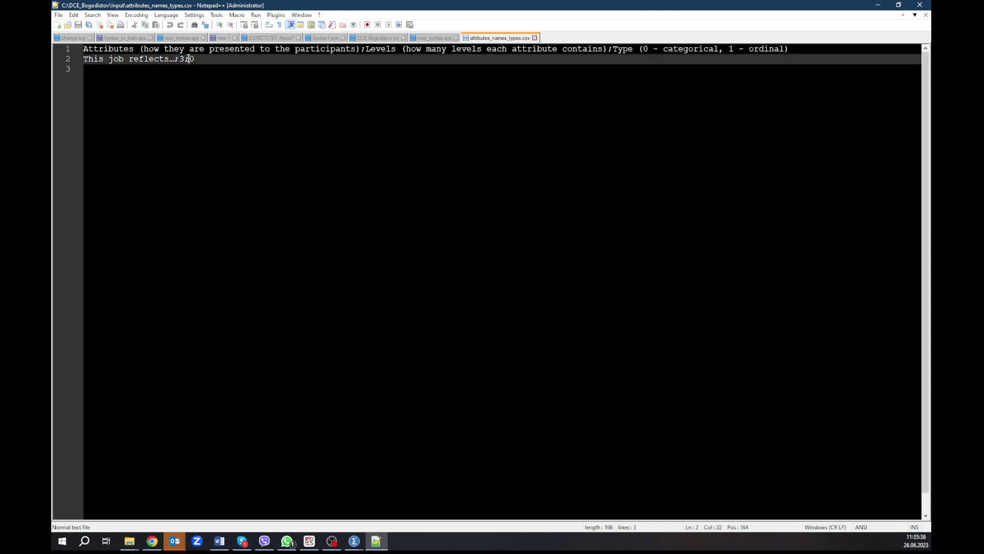
mouse_move(190, 59)
mouse_down()
mouse_move(179, 60)
mouse_move(188, 60)
mouse_up()
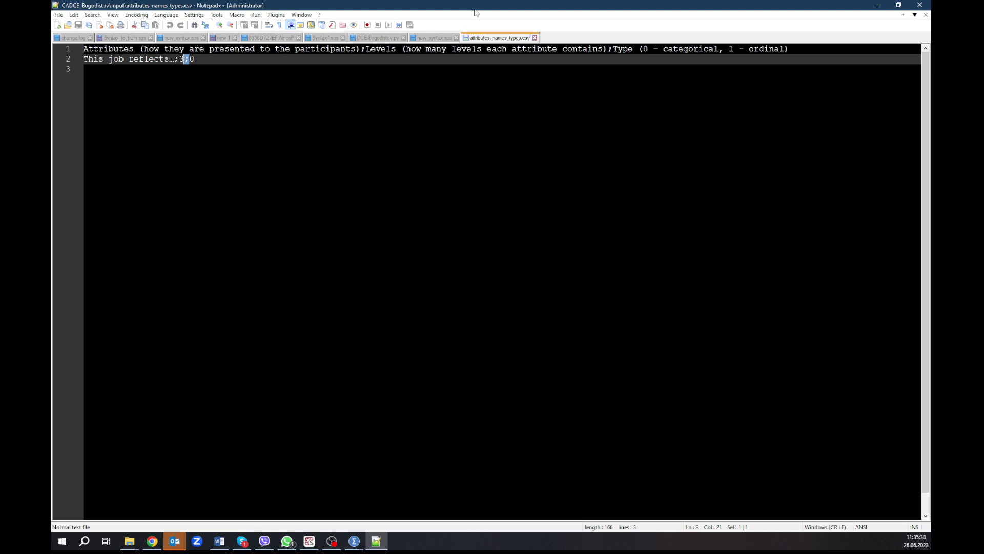
click(535, 37)
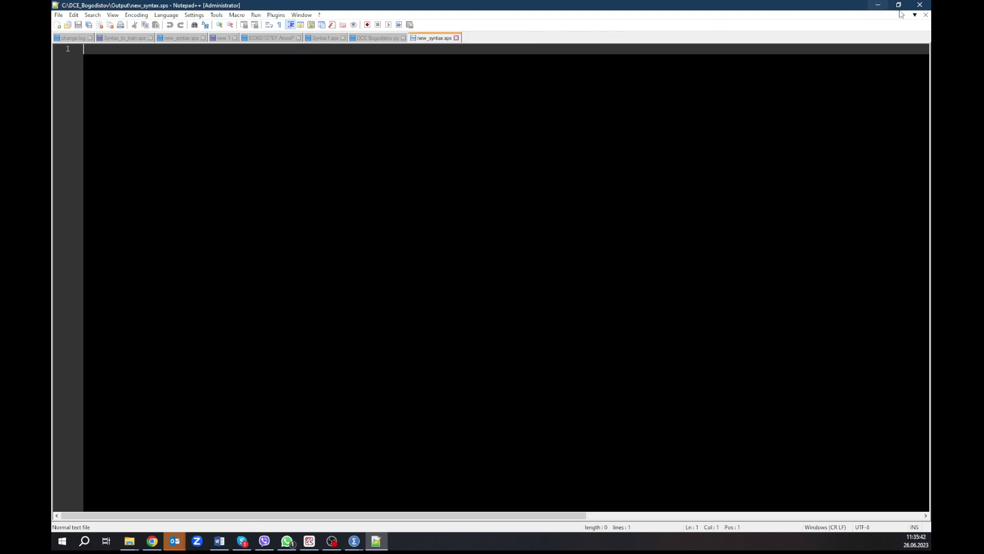
click(878, 4)
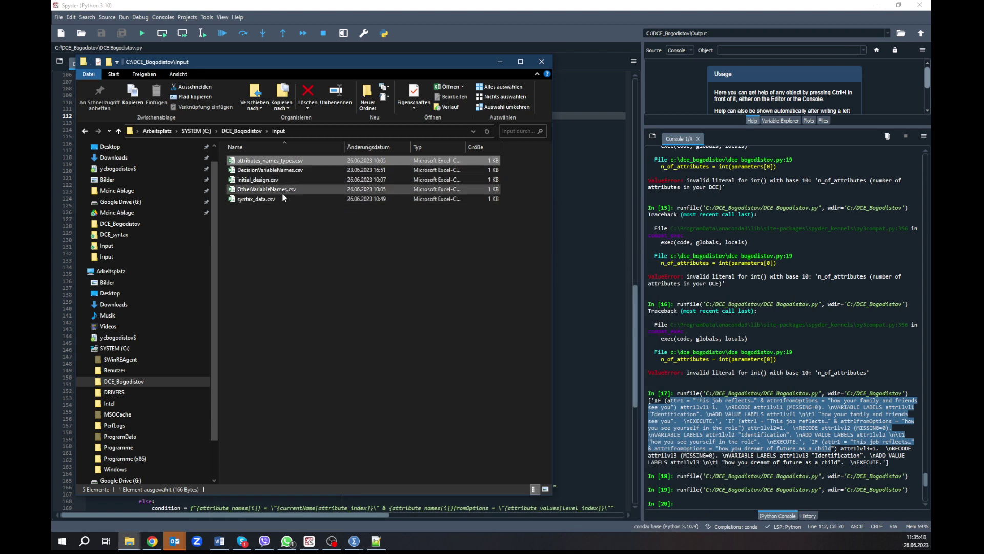
Step: View attributes_names_types.csv in Excel, close it, and open DecisionVariableNames.csv
double_click(257, 163)
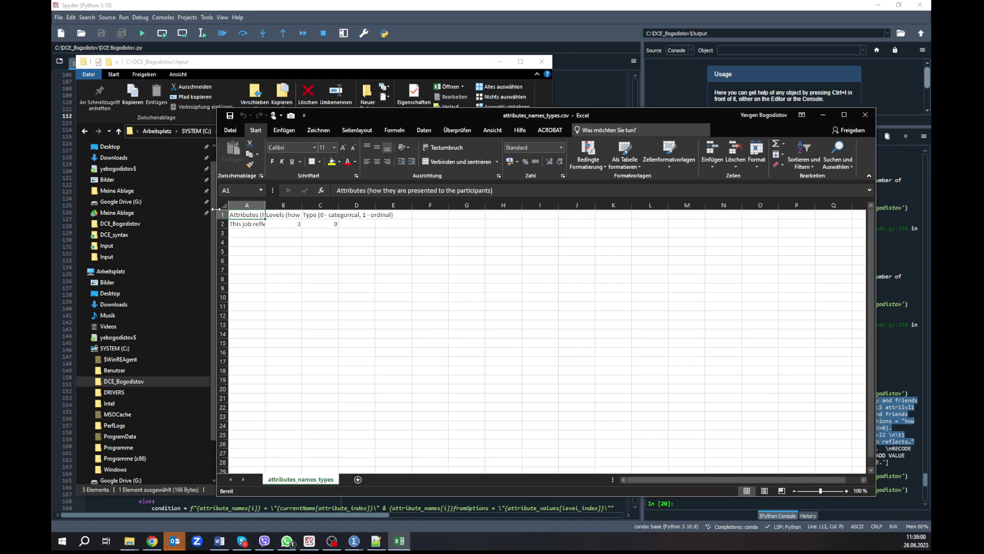
click(865, 115)
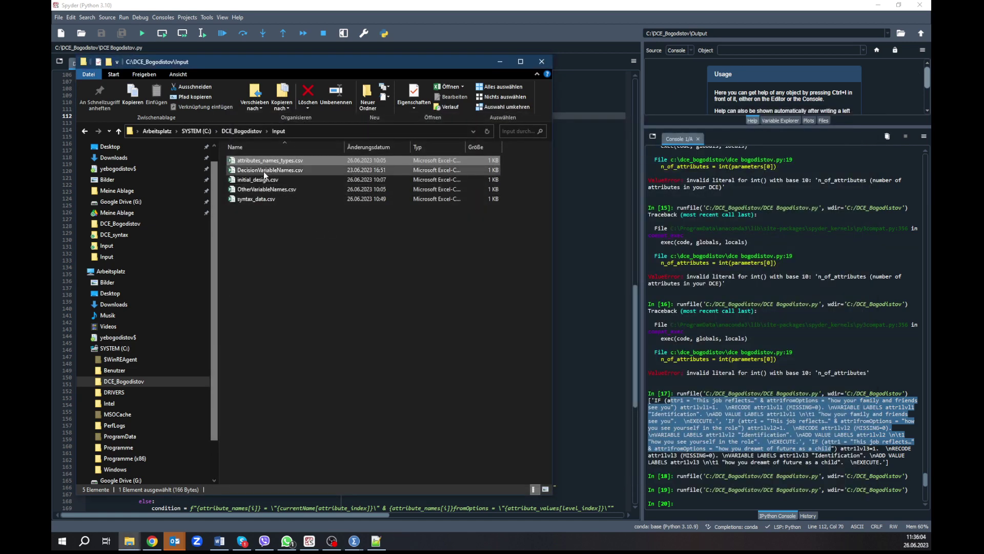
double_click(264, 171)
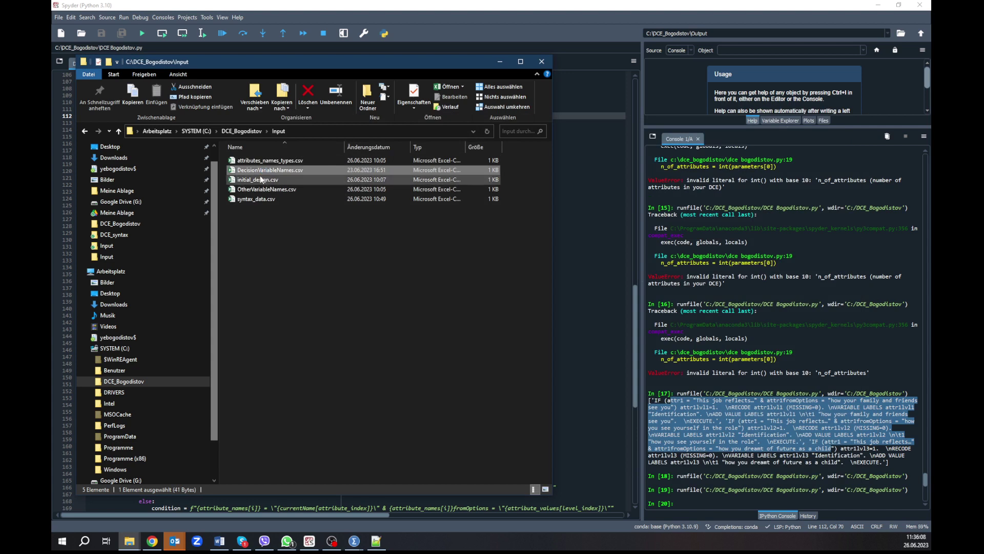
Step: Switch to the SPSS data editor and locate the decision variables Q1 and Q2 in the variable list
click(354, 541)
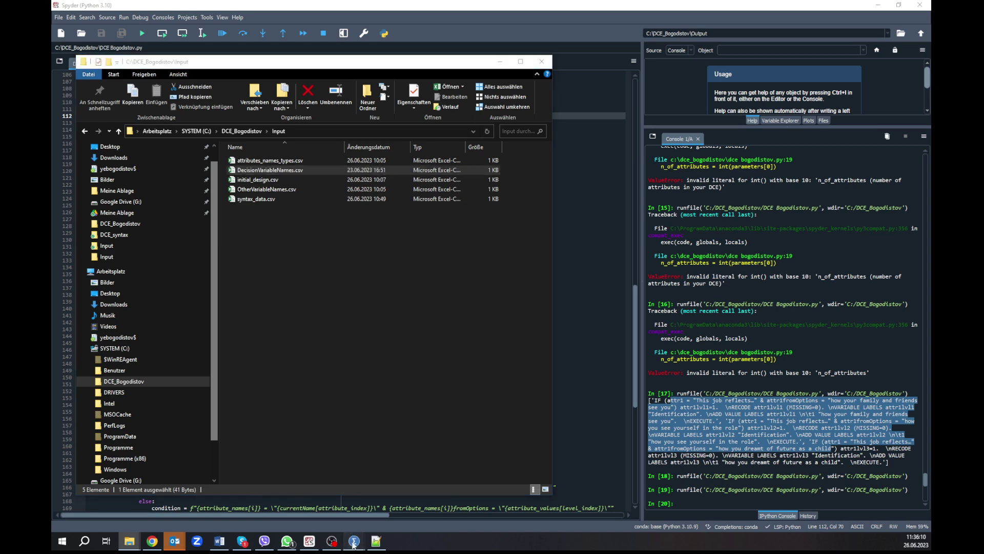
click(380, 490)
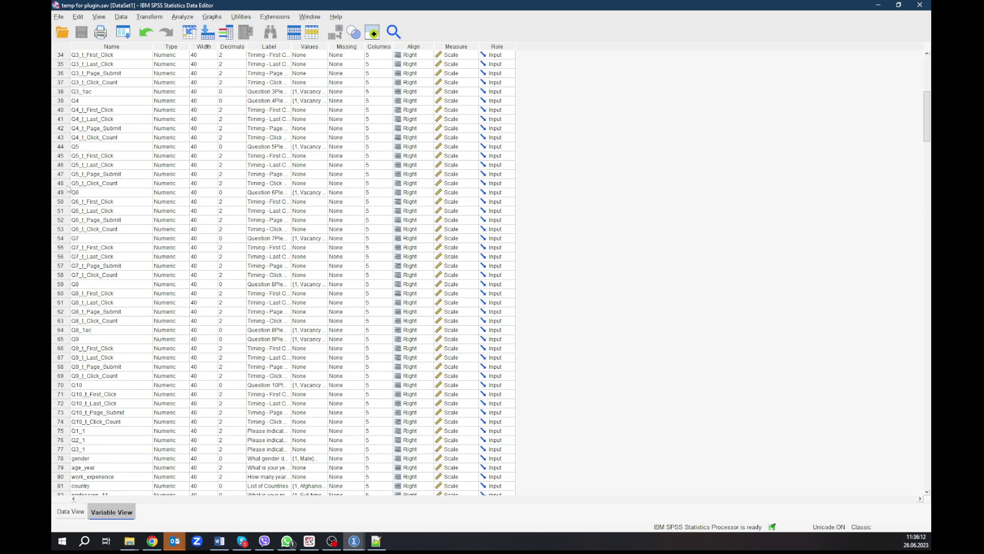
scroll(77, 118, up, 2)
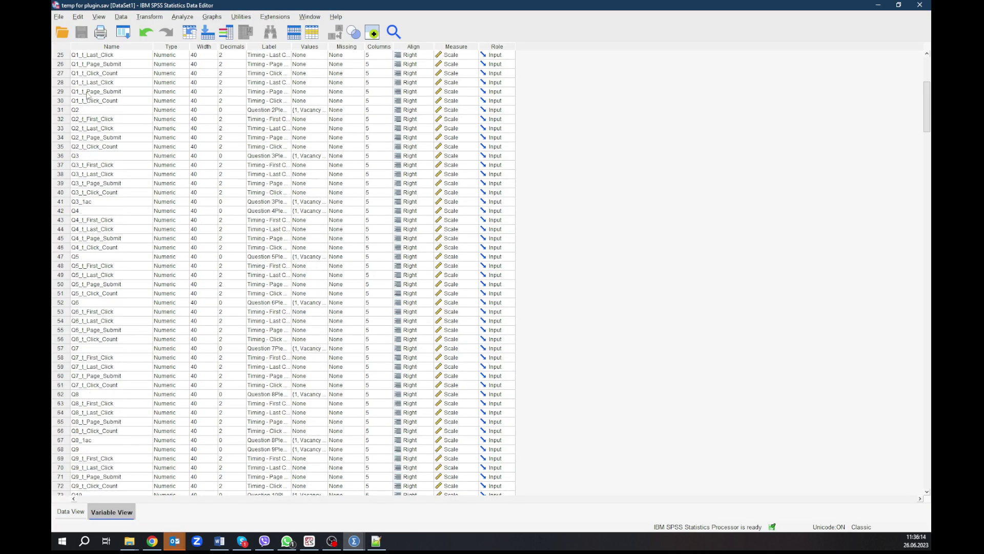
click(88, 64)
click(103, 110)
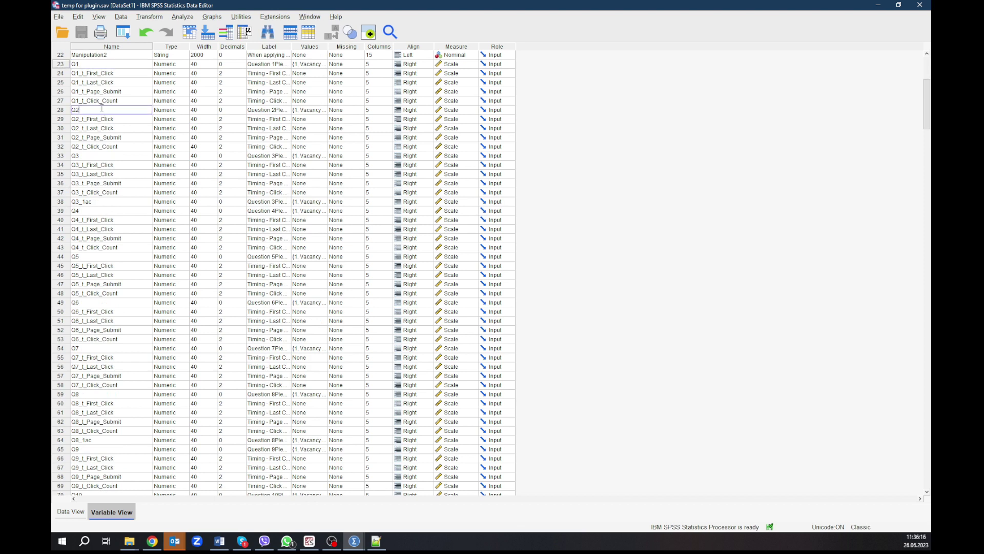
Step: Point out the decision variables Q3, Q4 and Q5 in the variable list and minimize the data editor
click(113, 155)
click(119, 211)
click(125, 256)
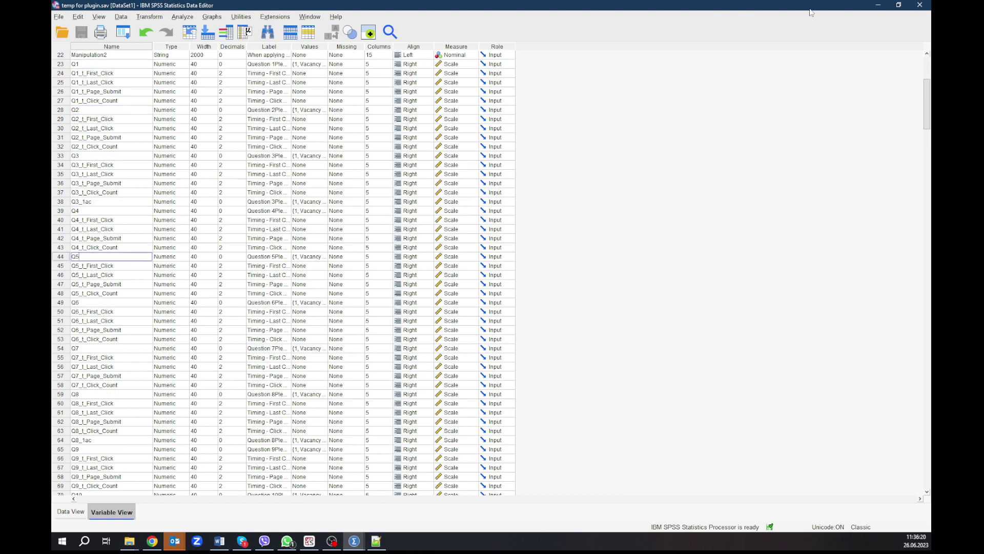
click(878, 5)
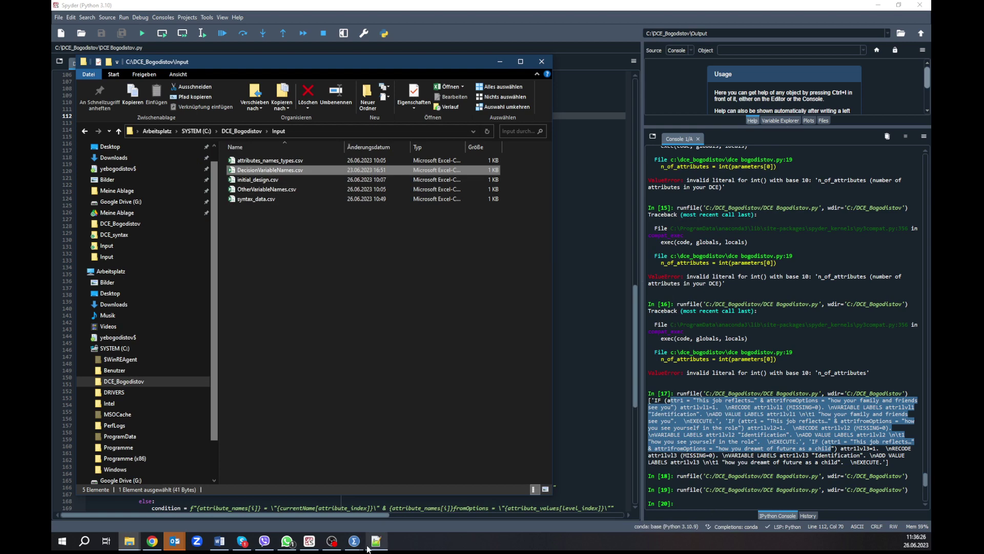
Step: Return to the SPSS data editor and review the non-decision variables, including Manipulation1, Manipulation2, Finished and RecordedDate
mouse_move(359, 544)
click(378, 494)
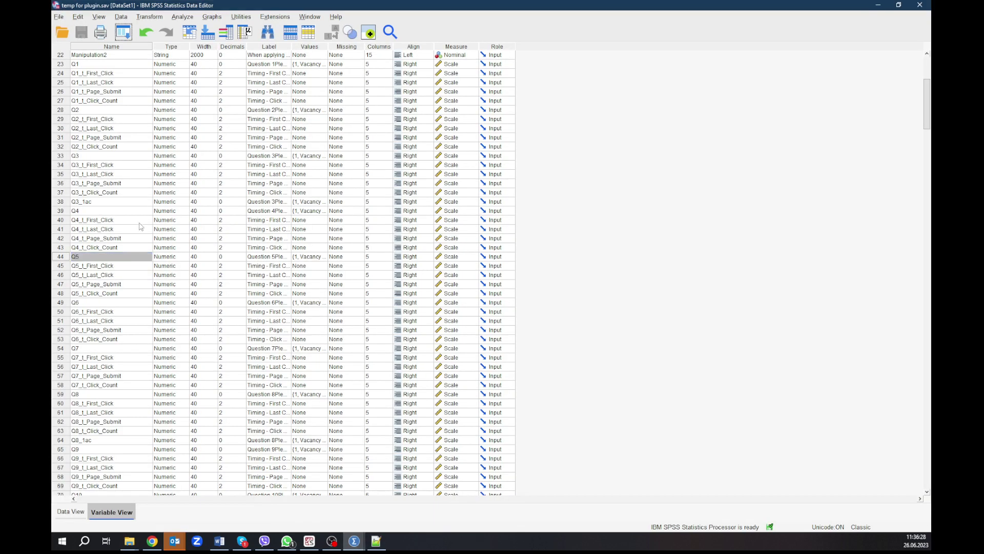
scroll(141, 227, up, 7)
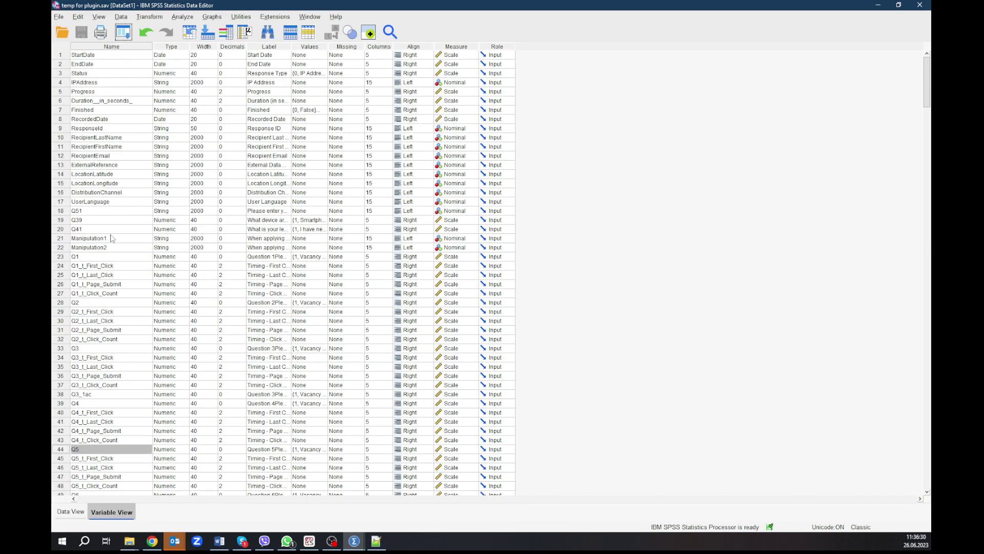
drag(111, 239, 113, 248)
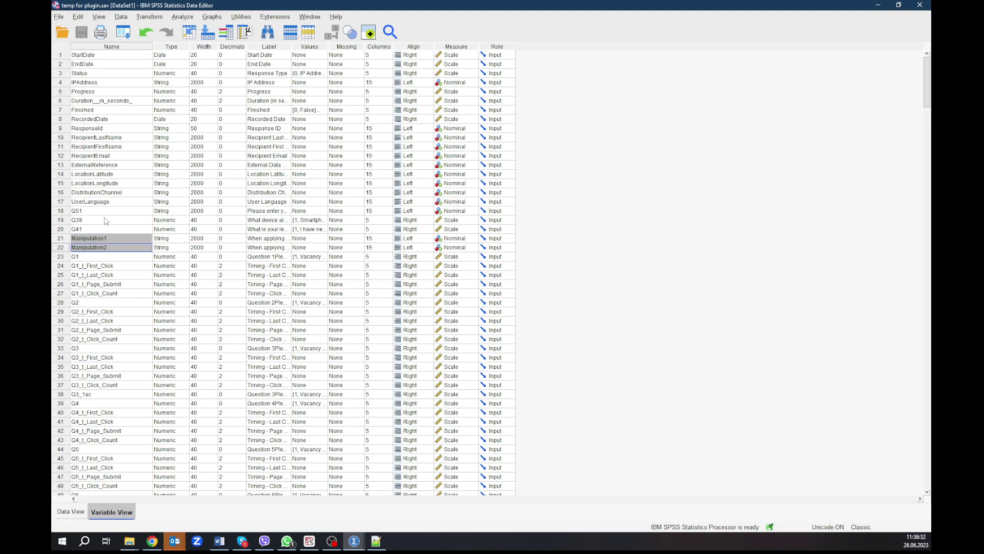
drag(99, 205, 100, 165)
click(103, 109)
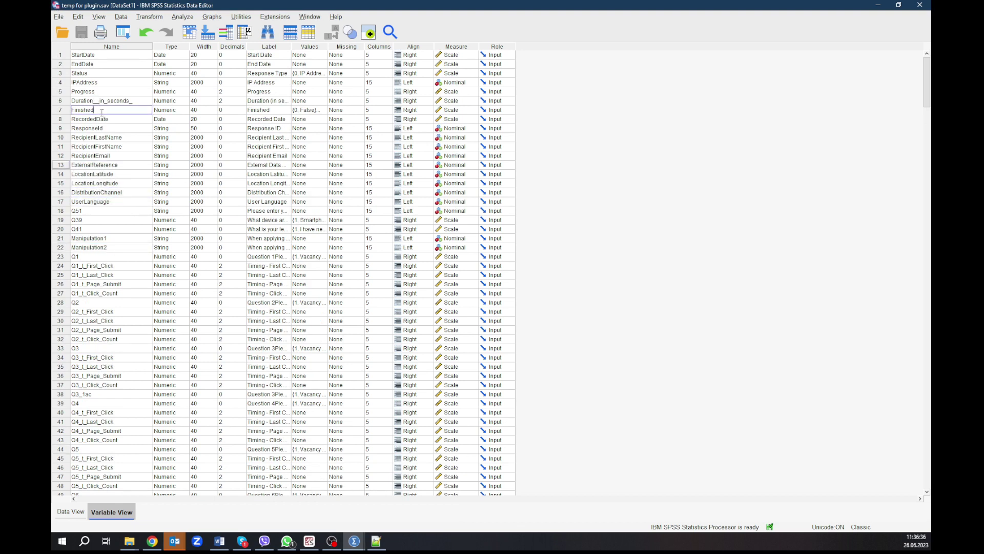
click(112, 118)
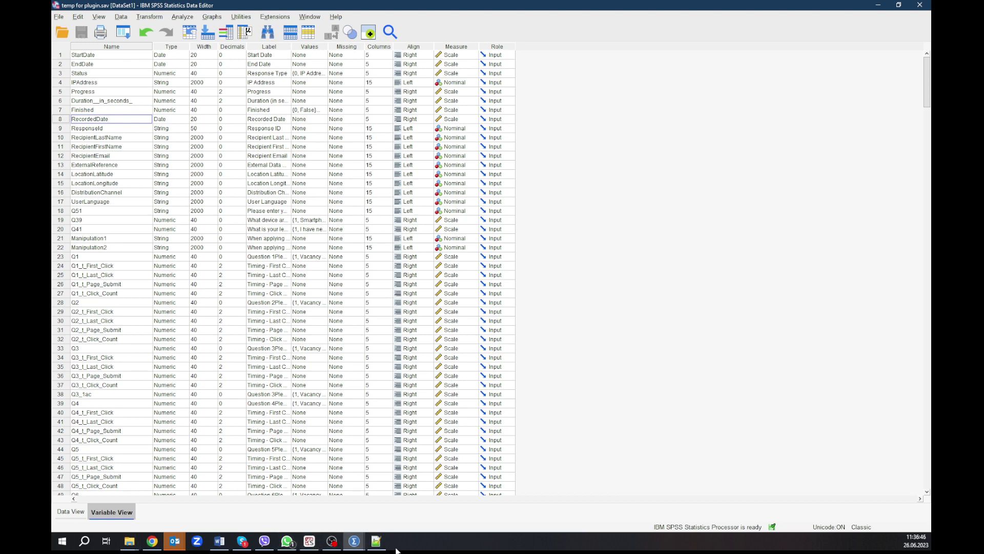
Step: Switch to the Input folder in File Explorer, view syntax_data.csv in Excel and close it
click(129, 541)
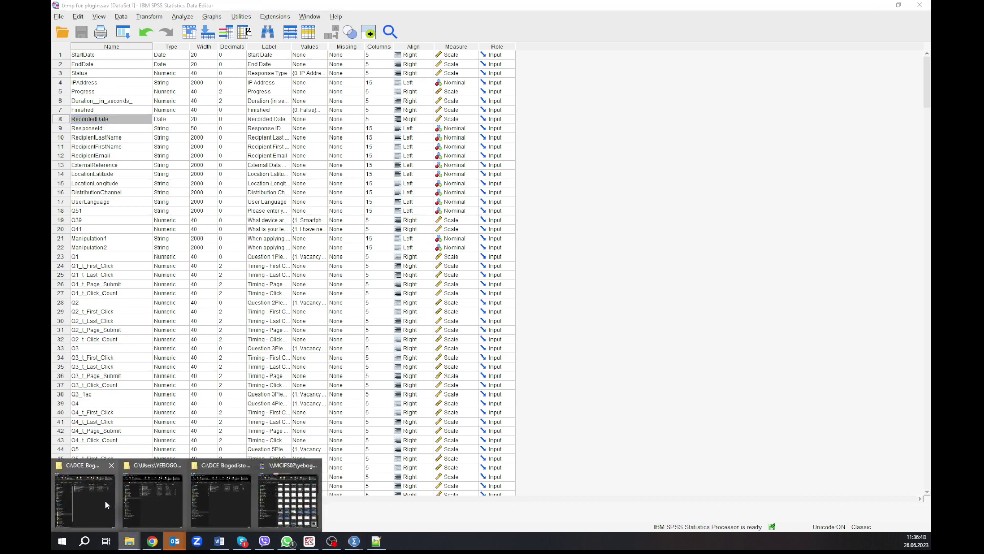
click(104, 500)
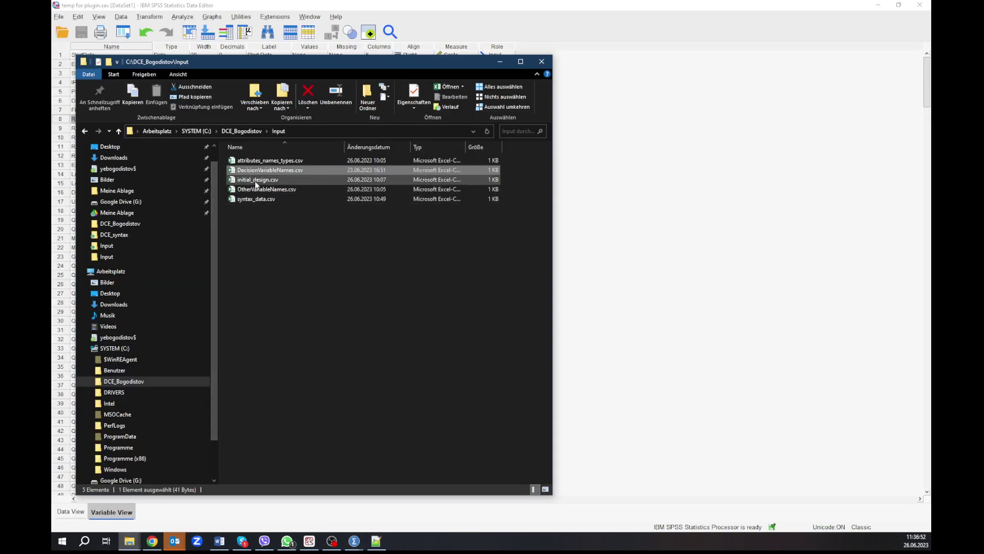
click(254, 198)
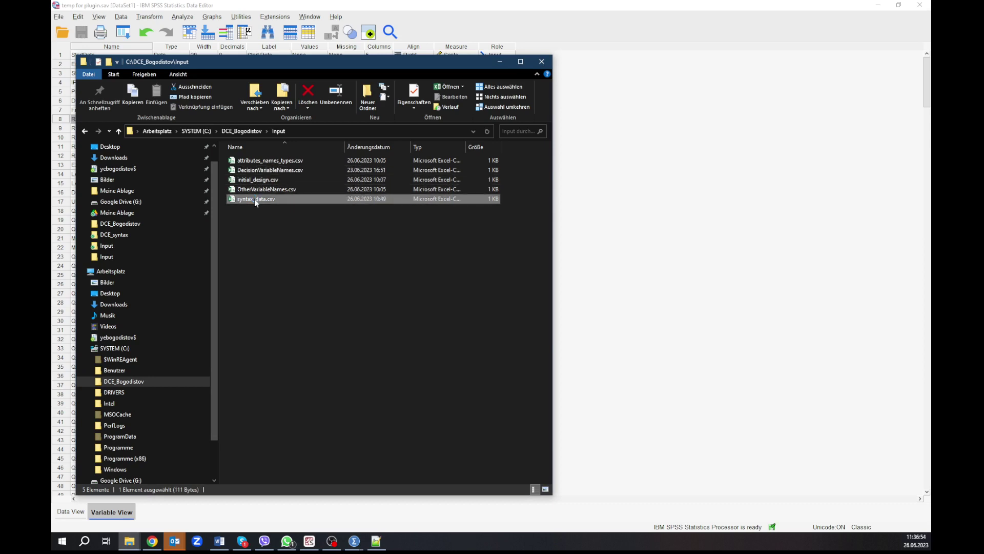
double_click(254, 199)
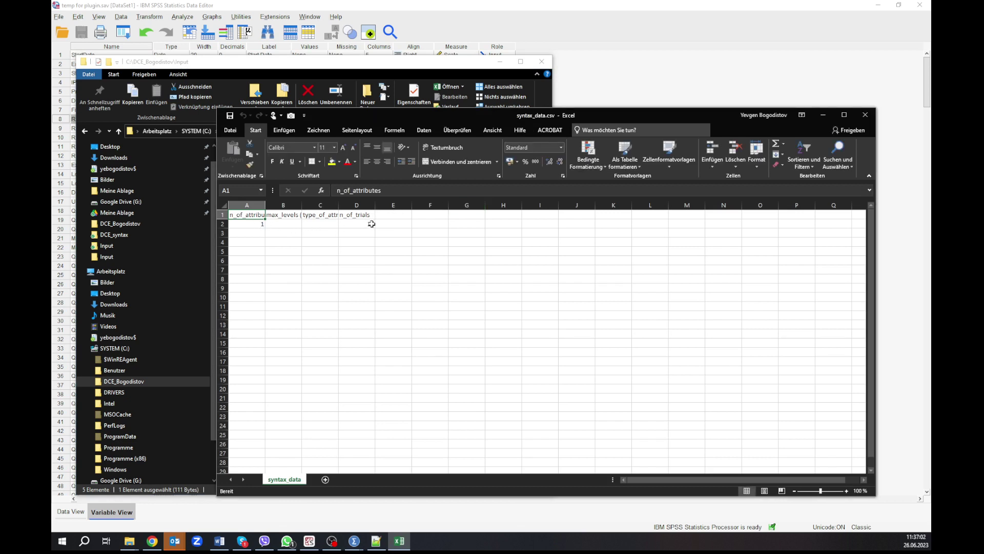
click(865, 115)
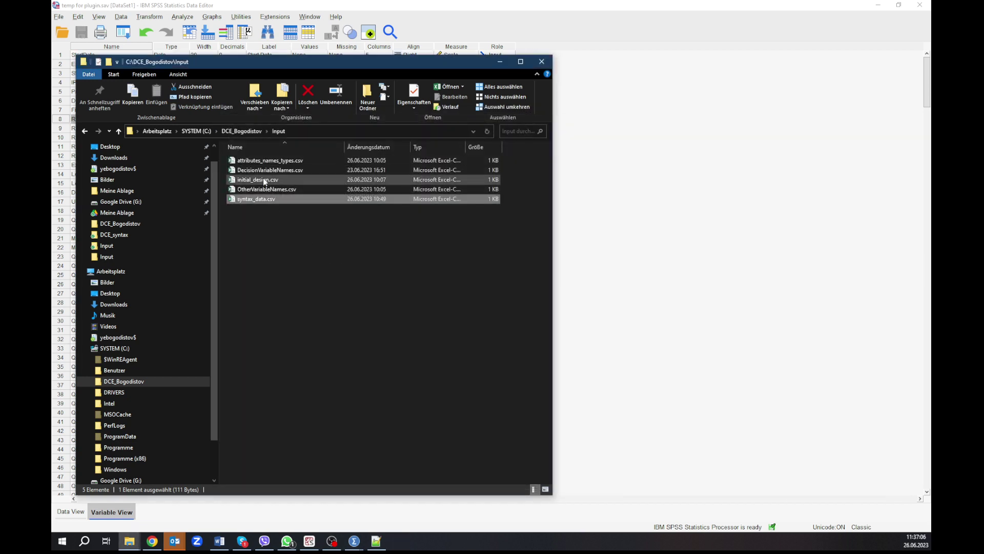
Step: Open initial_design.csv in Excel, inspect the Identification attribute's levels, then close it and minimize the folder window
double_click(263, 178)
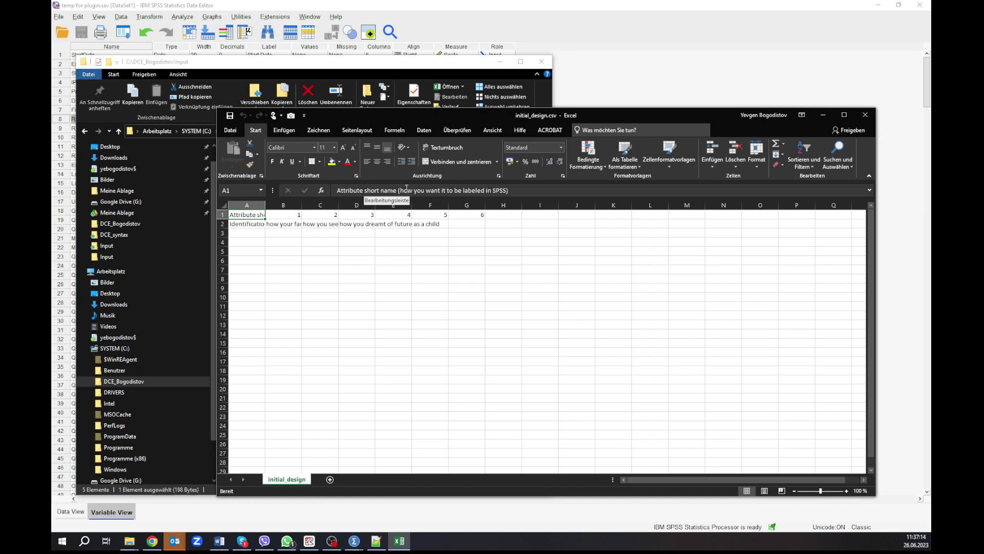
click(293, 226)
drag(331, 223, 382, 225)
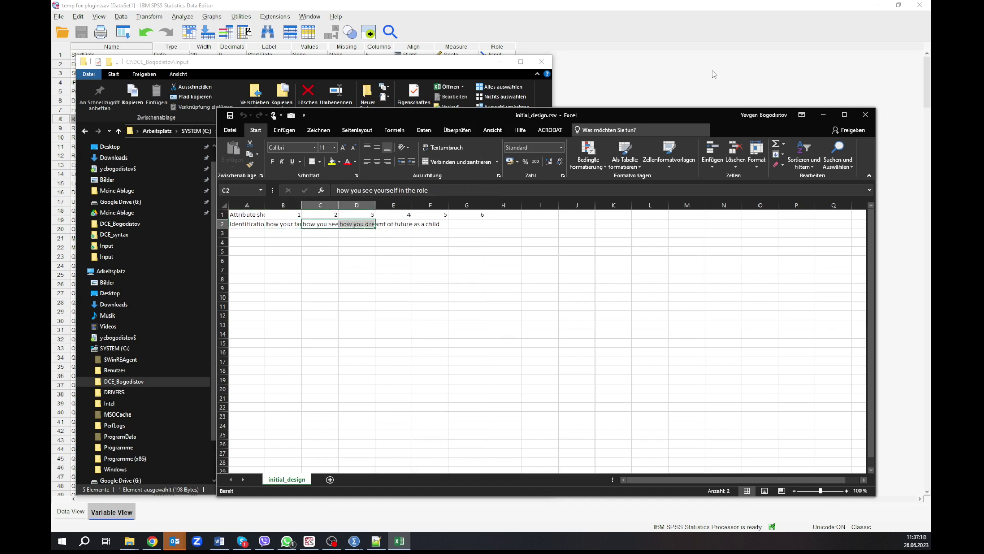
click(873, 117)
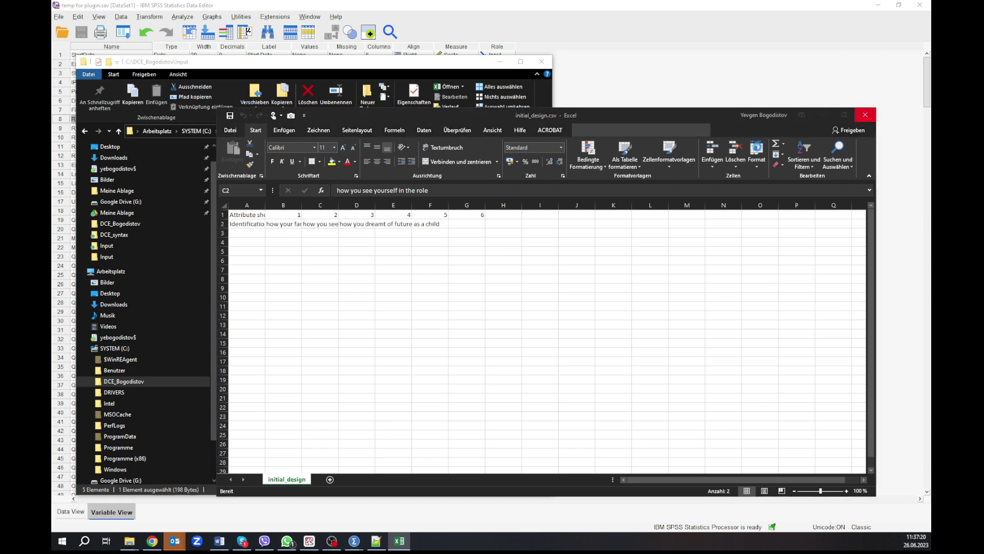
click(500, 62)
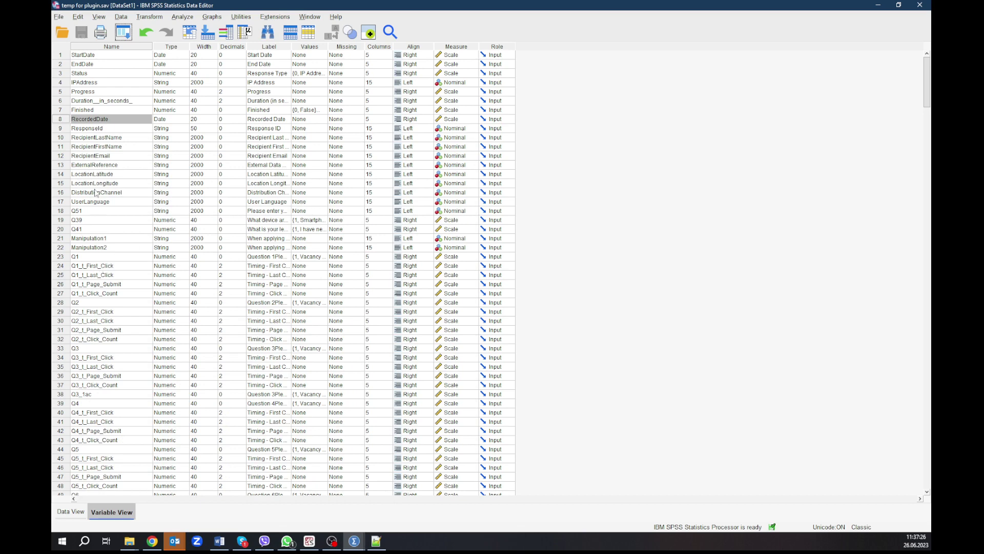
Step: Locate the repeated-question variables Q3_1ac and Q8_1ac in the SPSS variable list
scroll(106, 186, down, 2)
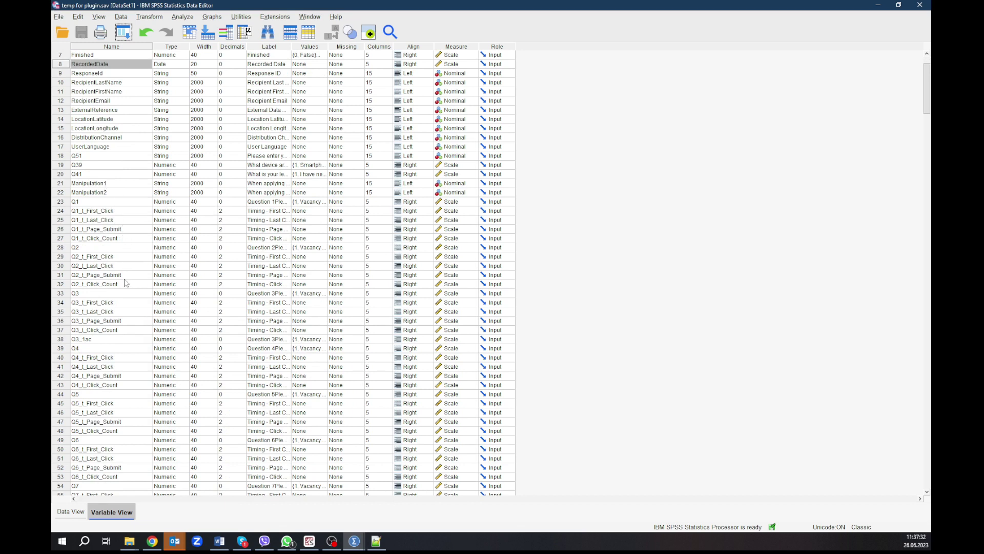
click(80, 340)
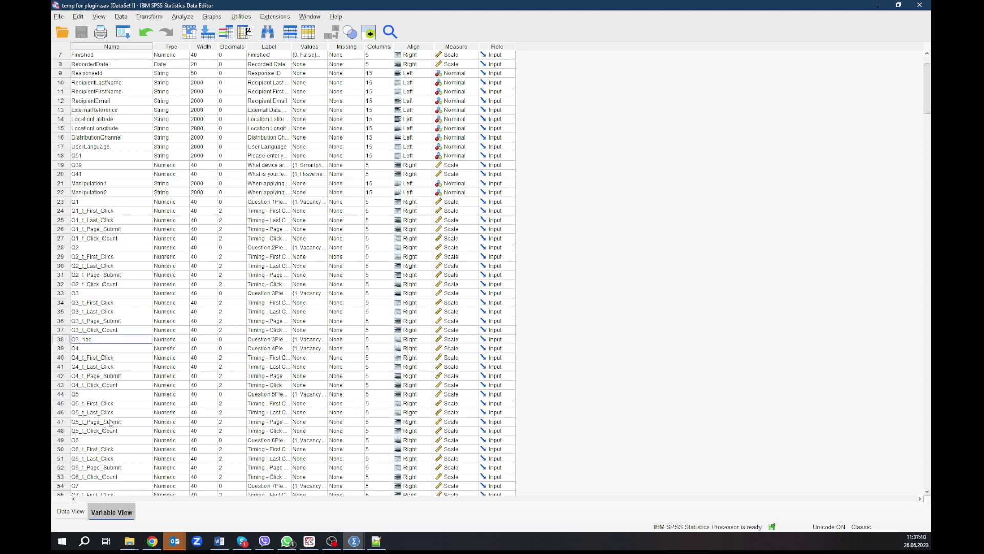
scroll(98, 413, down, 4)
click(100, 469)
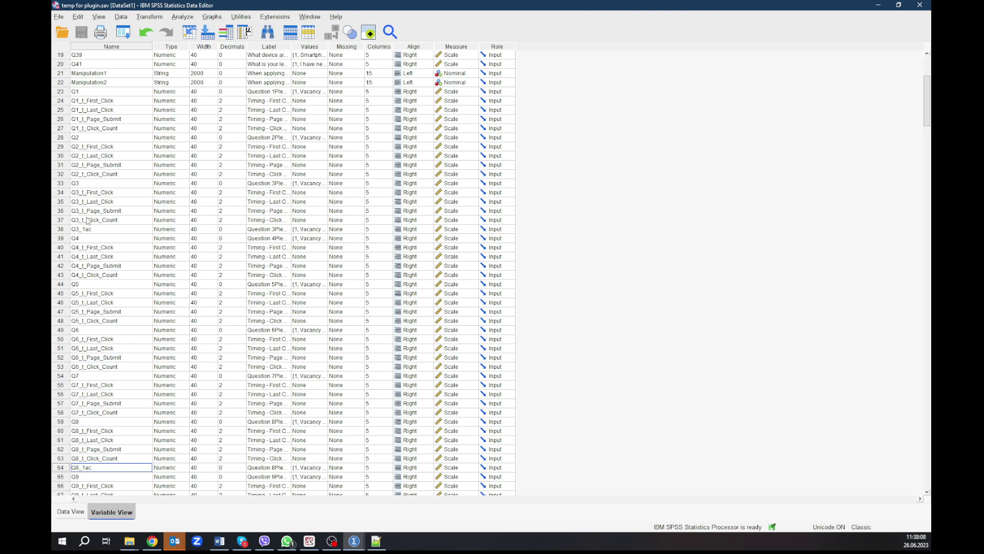
Step: Sort the cases by DistributionChannel in descending order and check the output log before returning to the data
scroll(88, 221, up, 6)
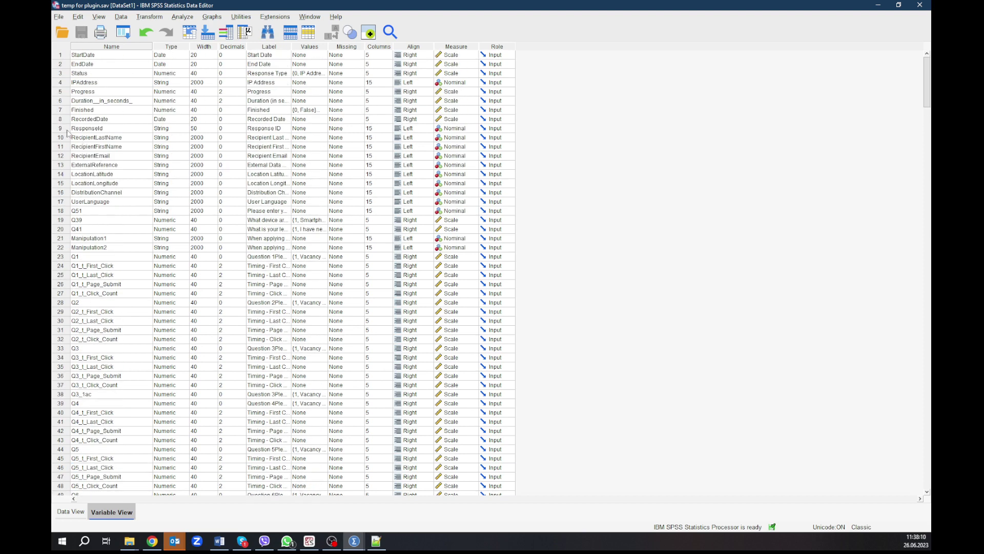
click(62, 101)
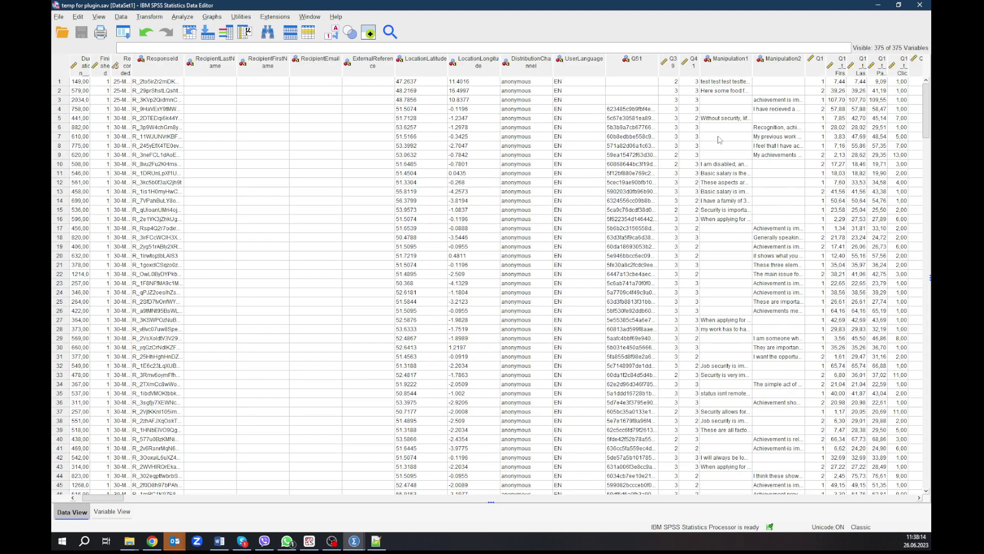
click(523, 73)
right_click(523, 73)
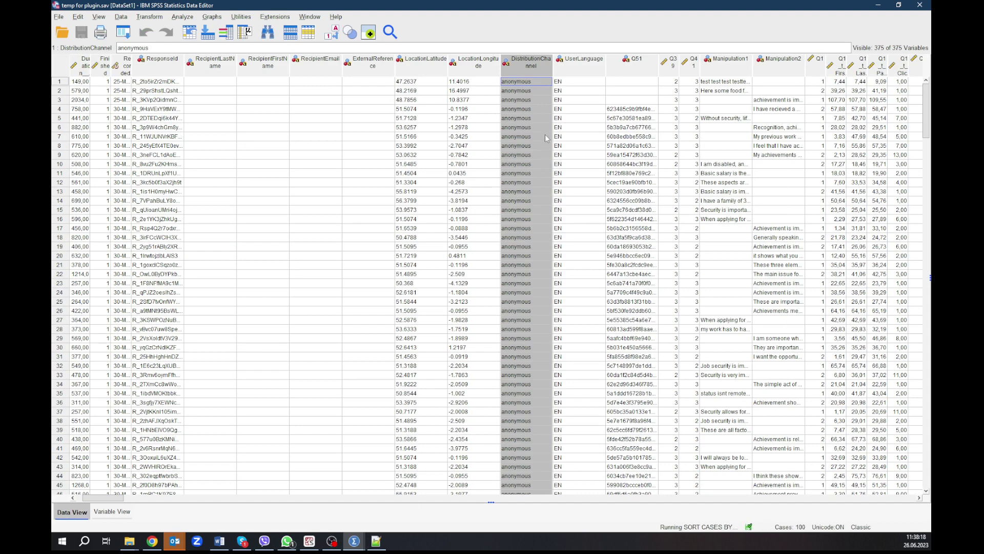
key(alt+Tab)
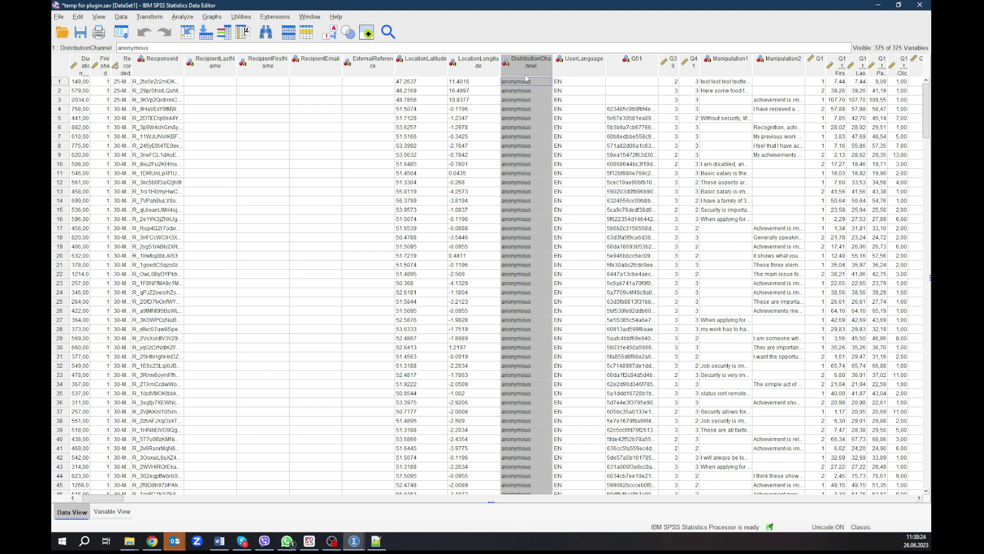
key(alt+Tab)
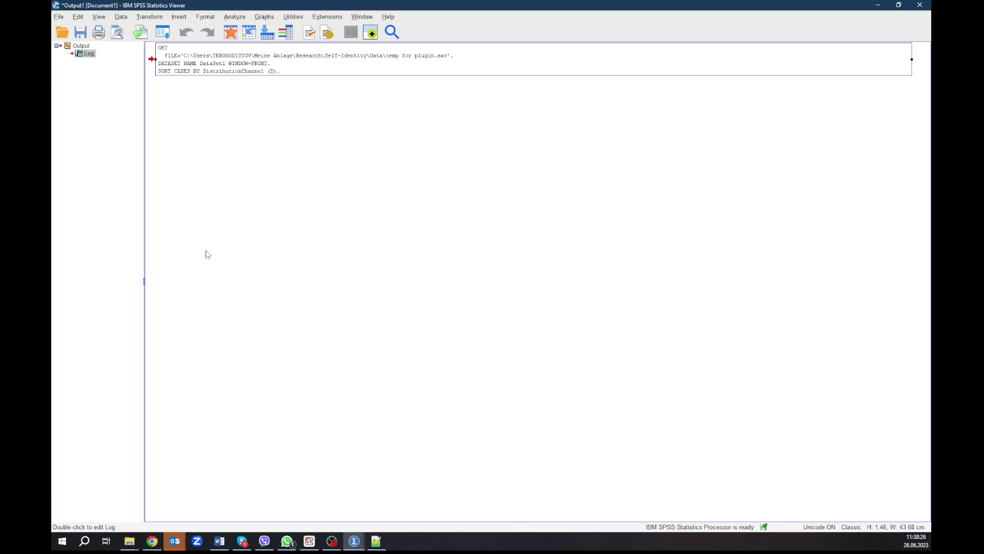
key(alt+Tab)
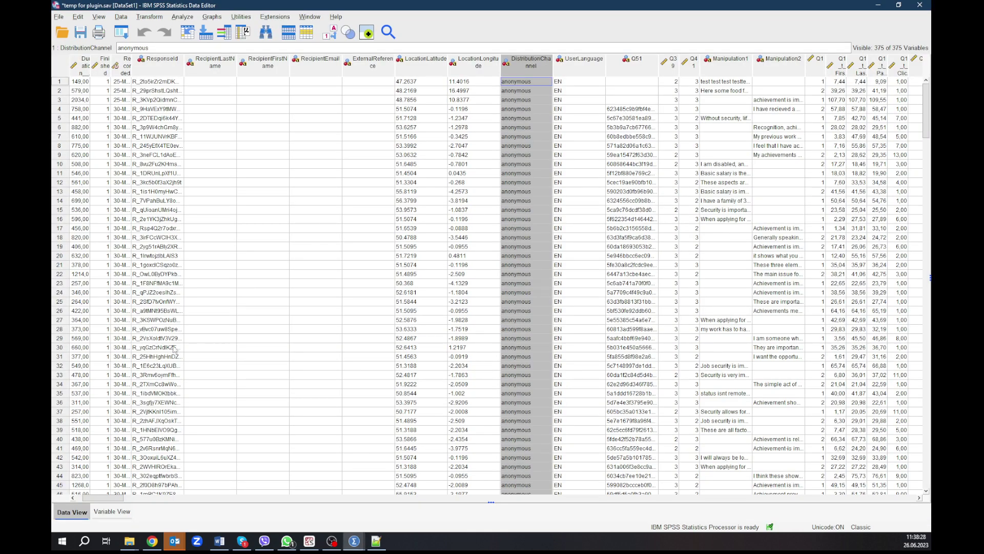
Step: Find Q3_1ac in the variable list, open its data column and sort the cases by it in descending order
click(124, 515)
scroll(85, 395, down, 5)
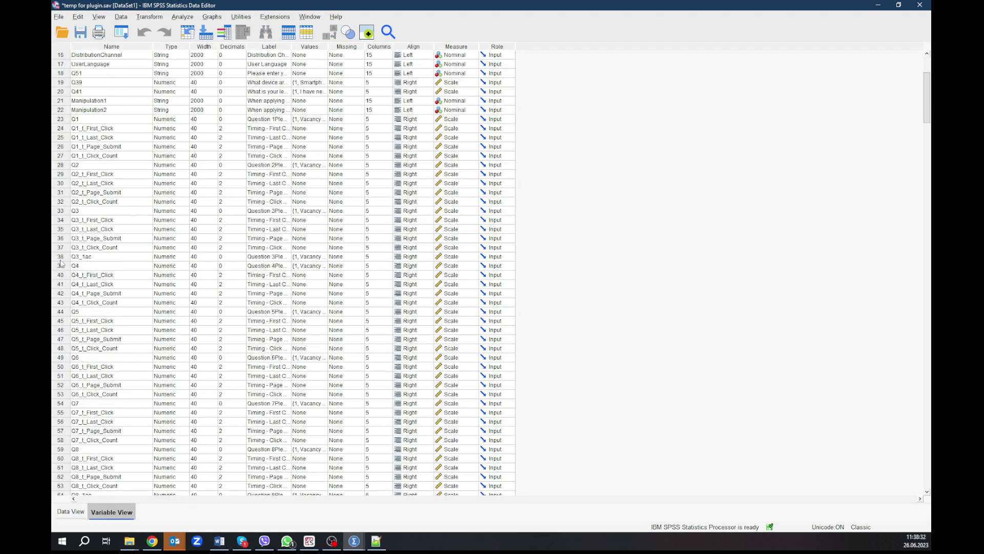
double_click(60, 257)
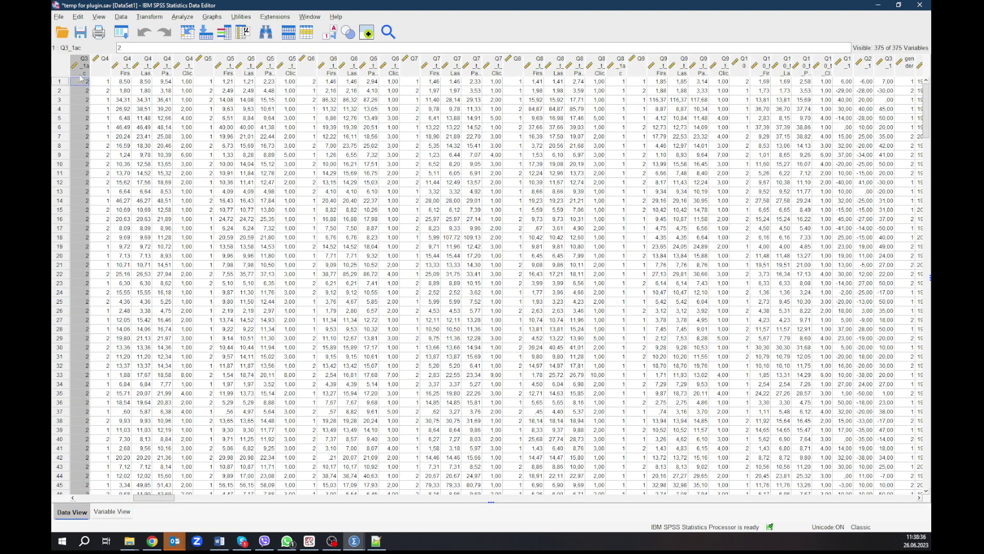
right_click(81, 77)
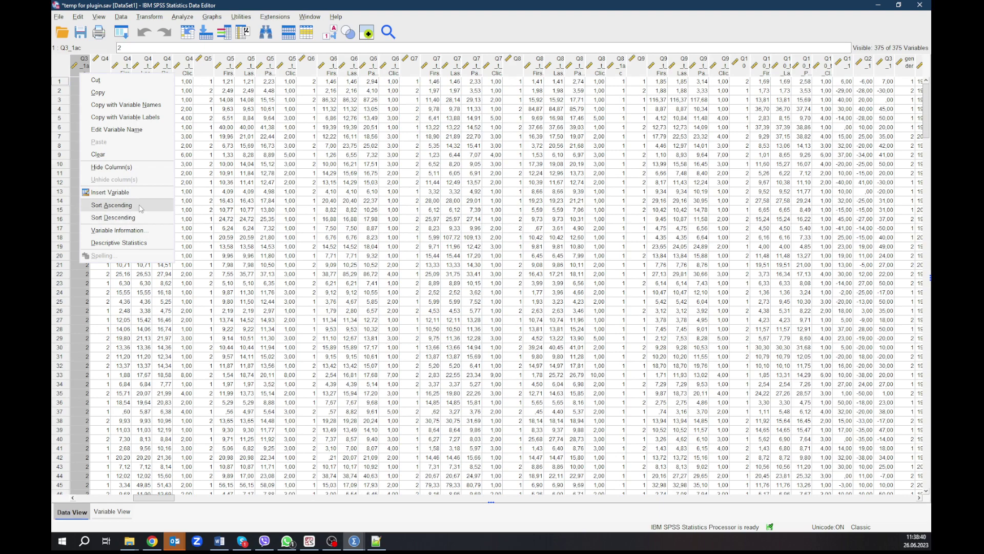
click(138, 218)
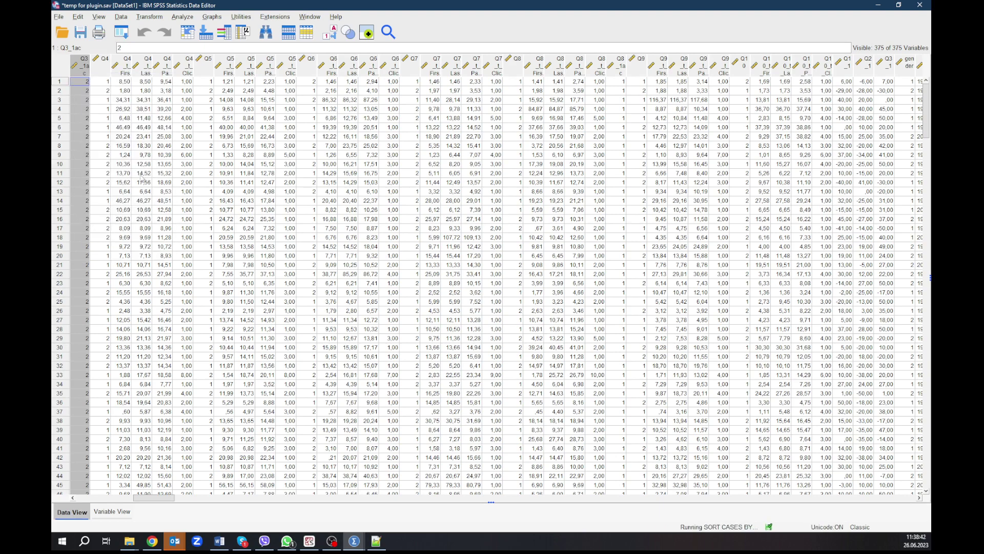
key(alt+Tab)
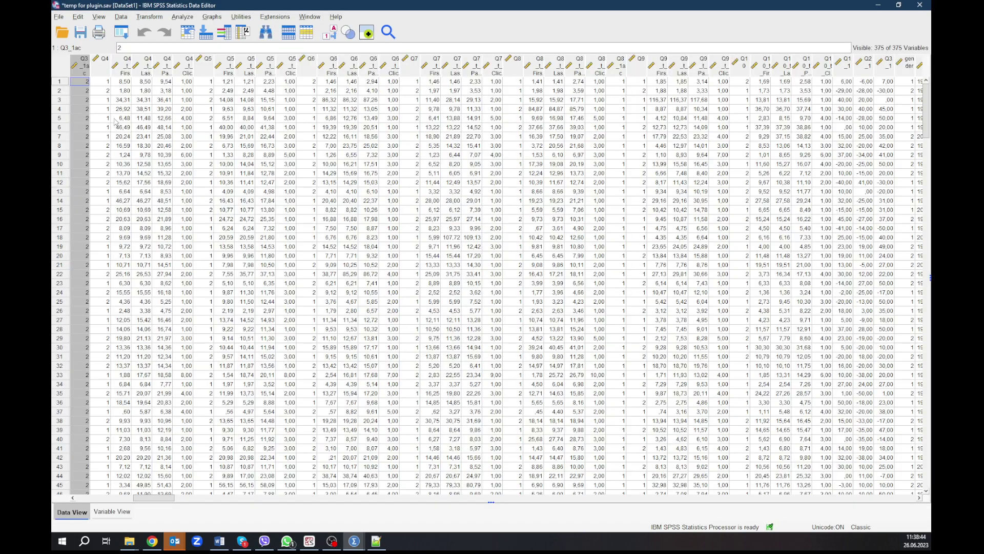
Step: Examine the Q3_1ac values down the cases and sort the cases by Q3_1ac in ascending order
scroll(115, 123, down, 15)
scroll(115, 123, down, 20)
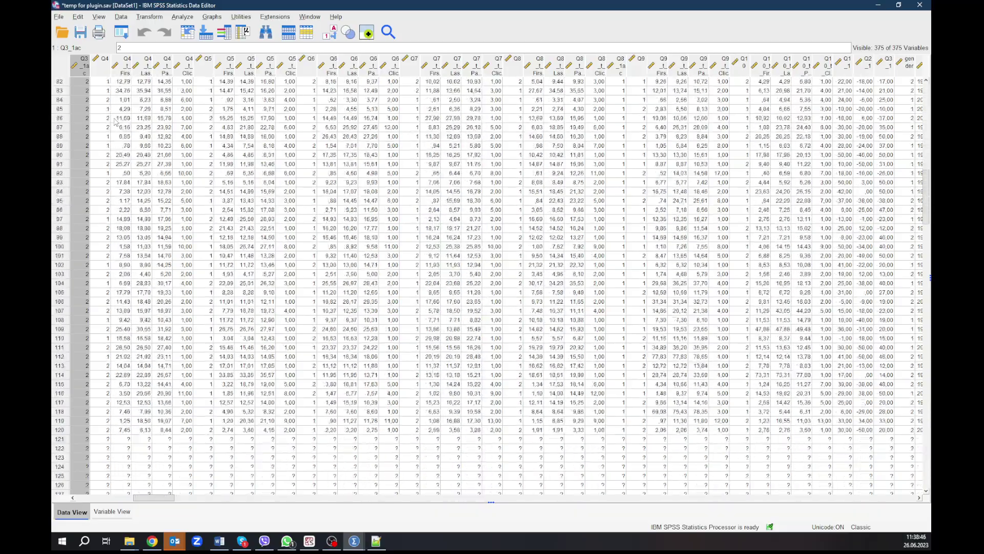
scroll(115, 123, up, 20)
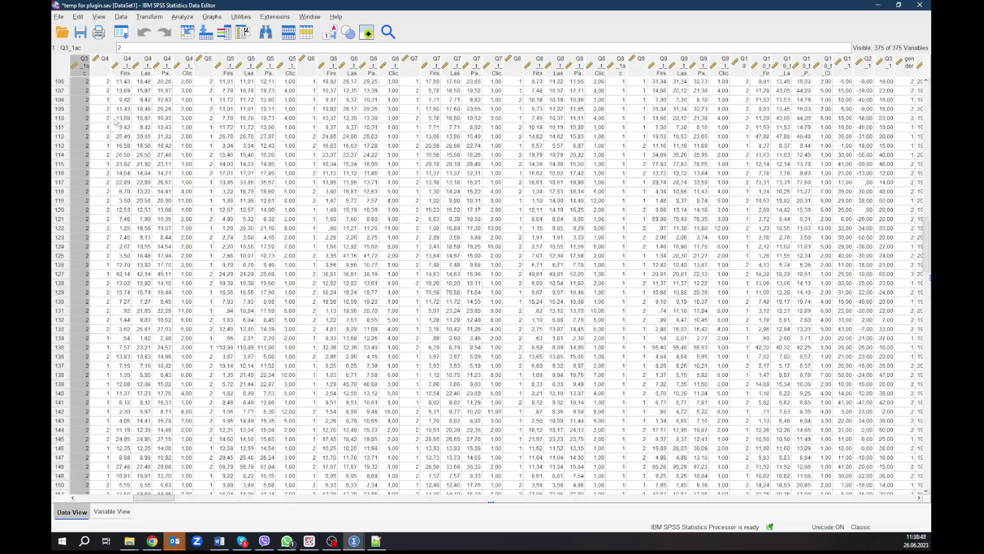
scroll(115, 121, up, 4)
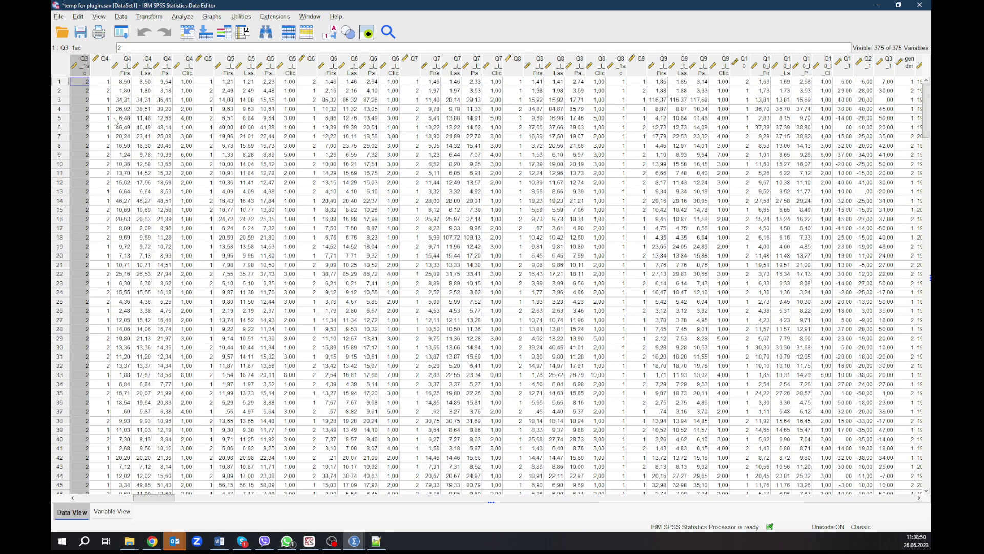
right_click(83, 75)
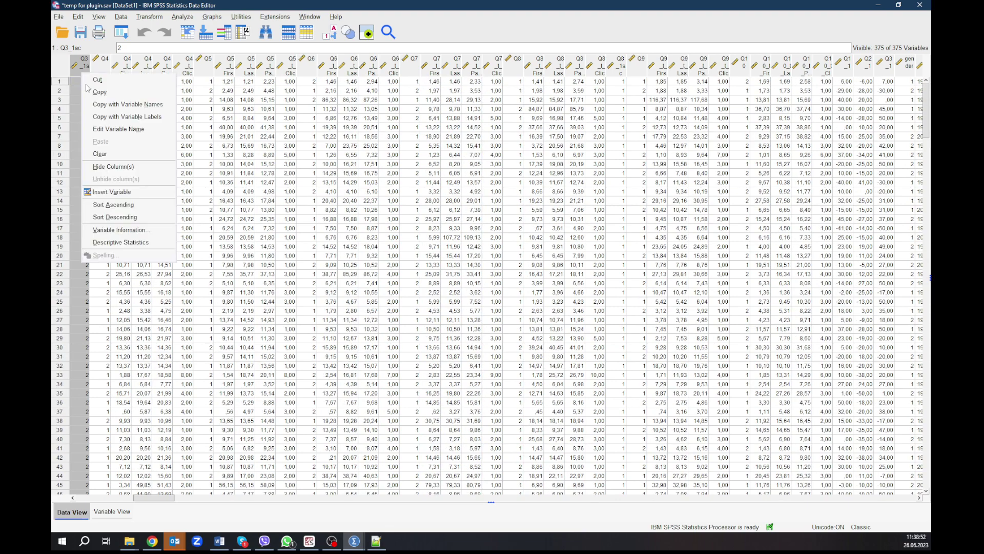
click(115, 204)
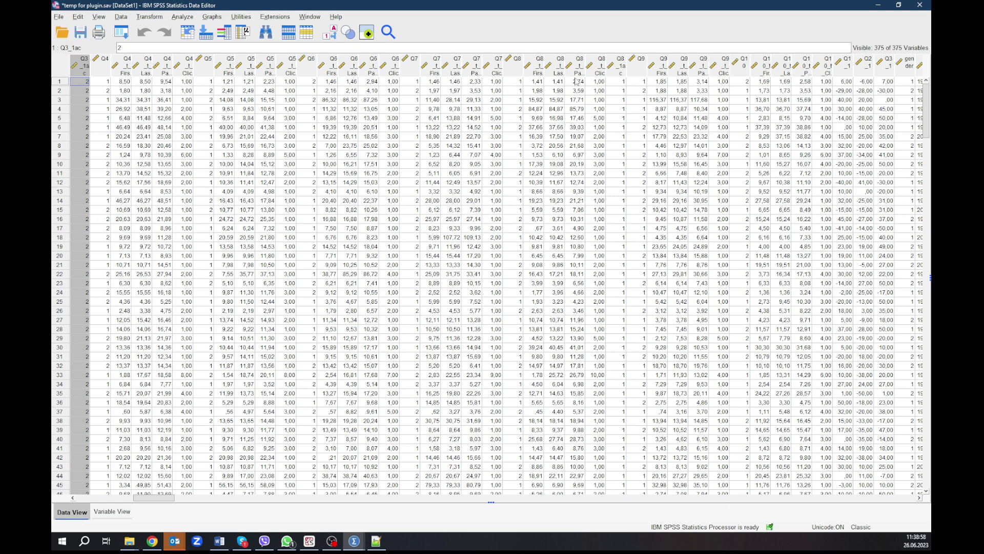
Step: Sort the cases by Q8_1ac in descending order and return to the data
click(621, 76)
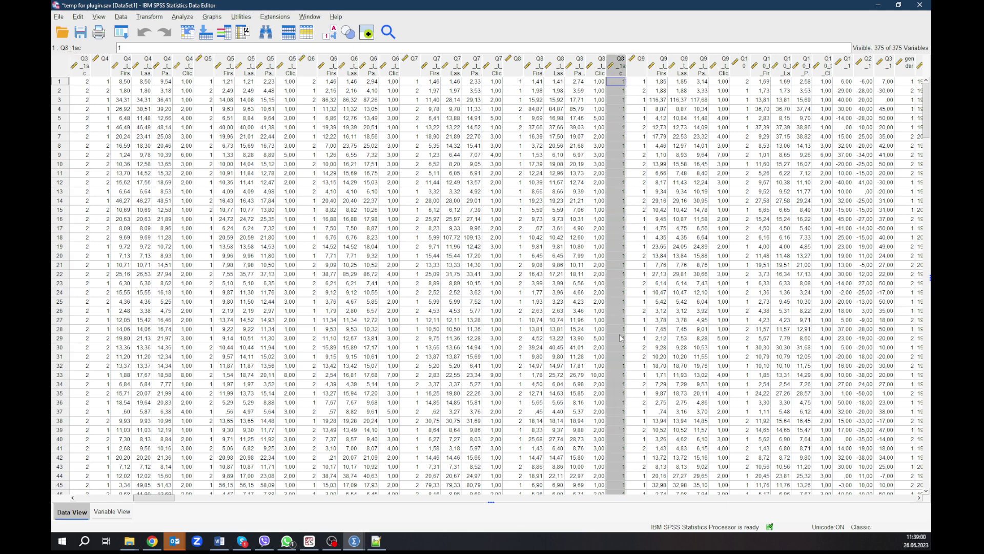
right_click(621, 74)
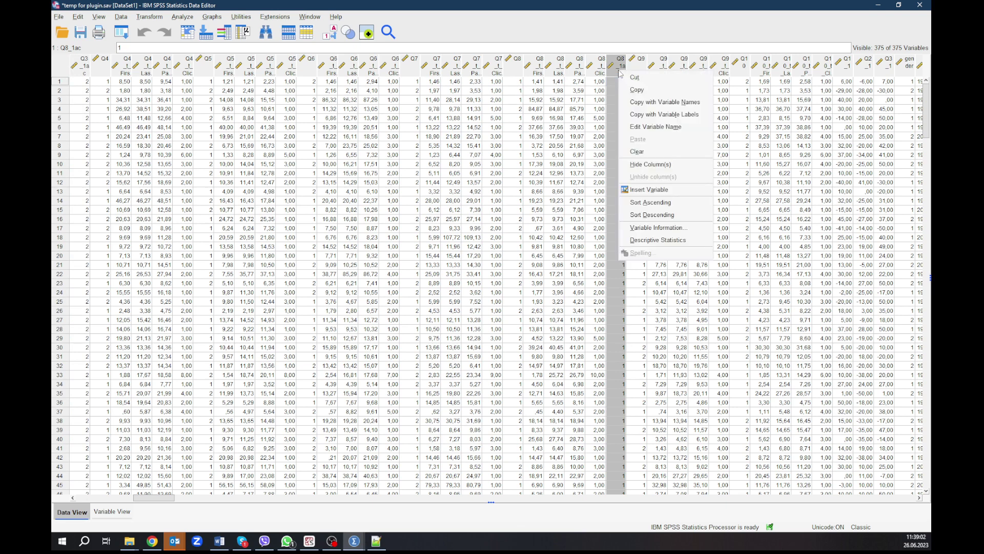
click(650, 215)
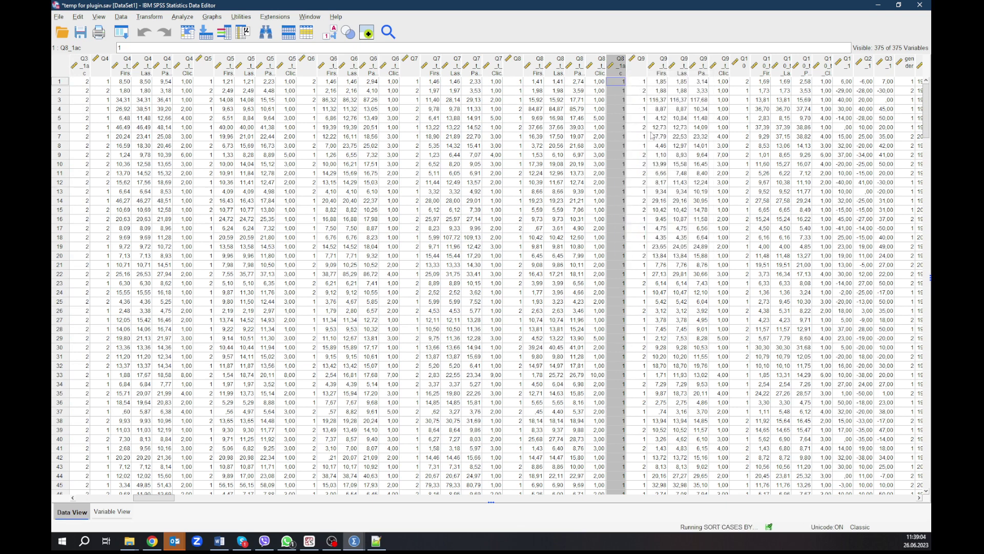
key(alt+Tab)
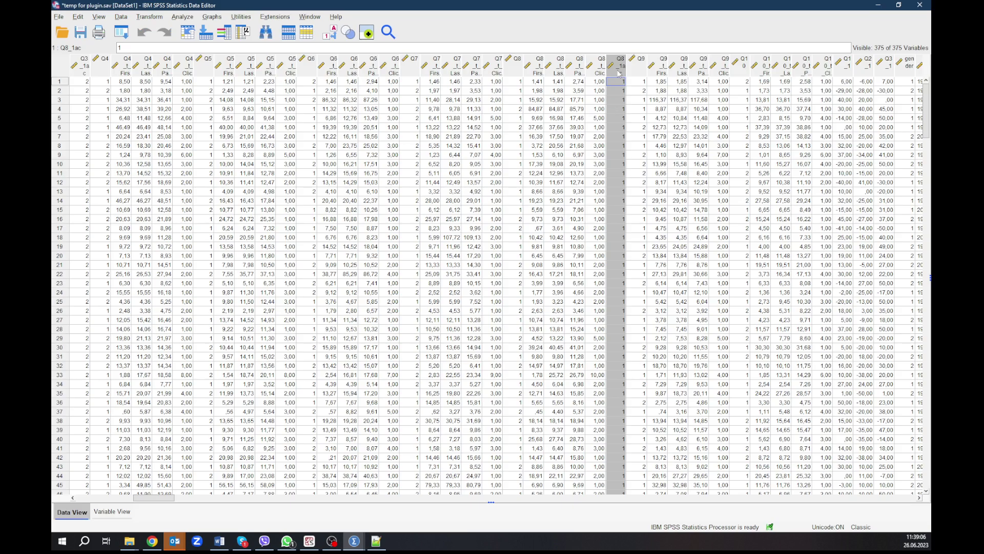
Step: Delete the repeated-question variables Q3_1ac and Q8_1ac from the SPSS variable list
click(123, 514)
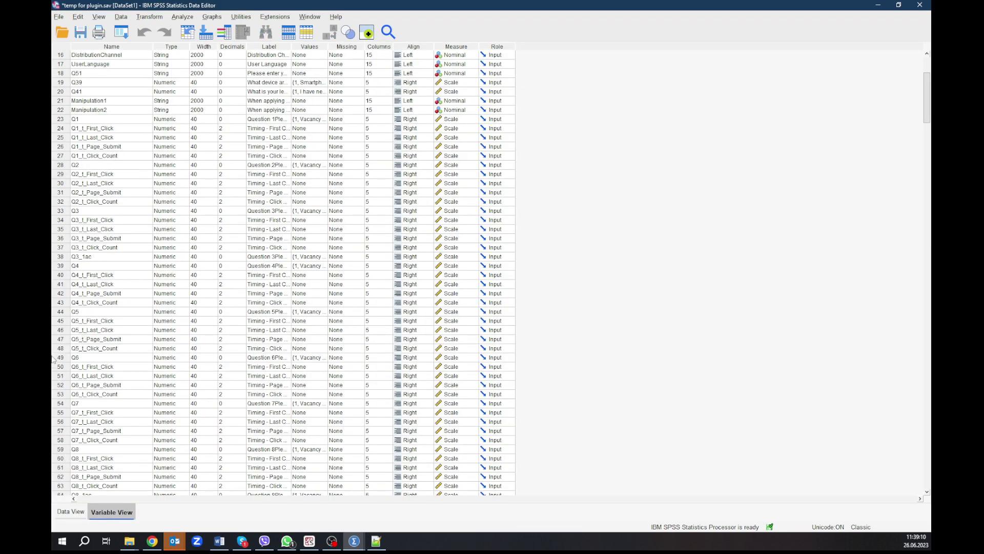
click(59, 257)
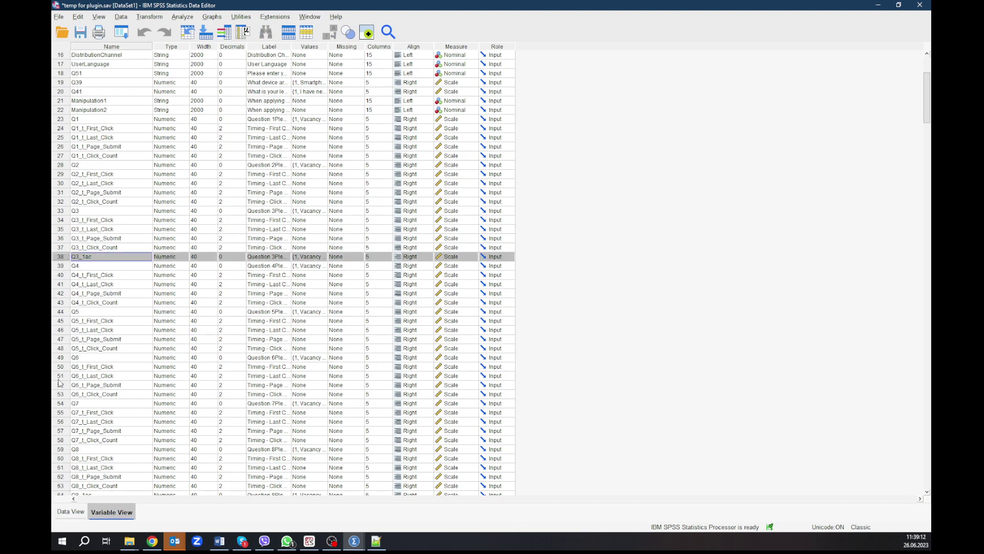
scroll(72, 476, down, 1)
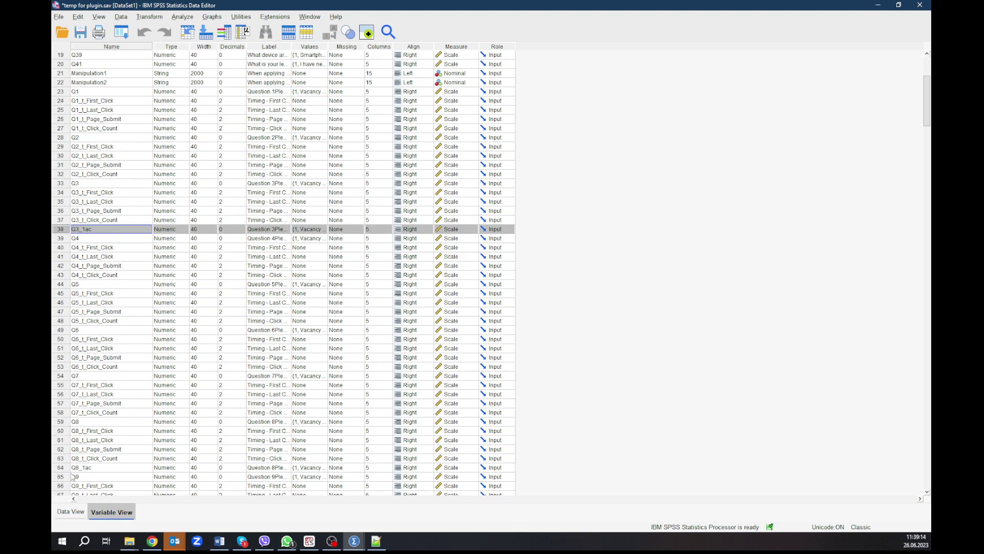
ctrl+click(61, 468)
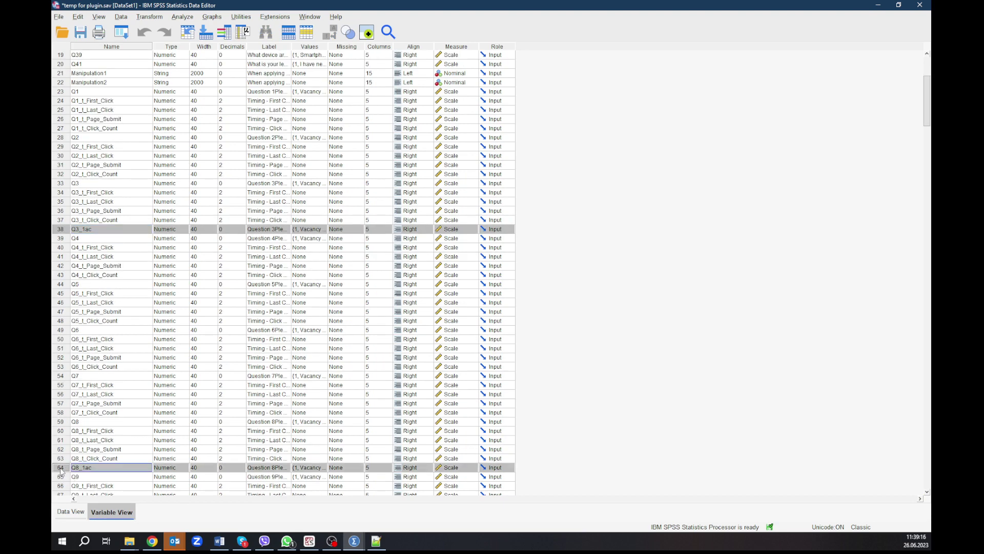
right_click(60, 468)
click(77, 505)
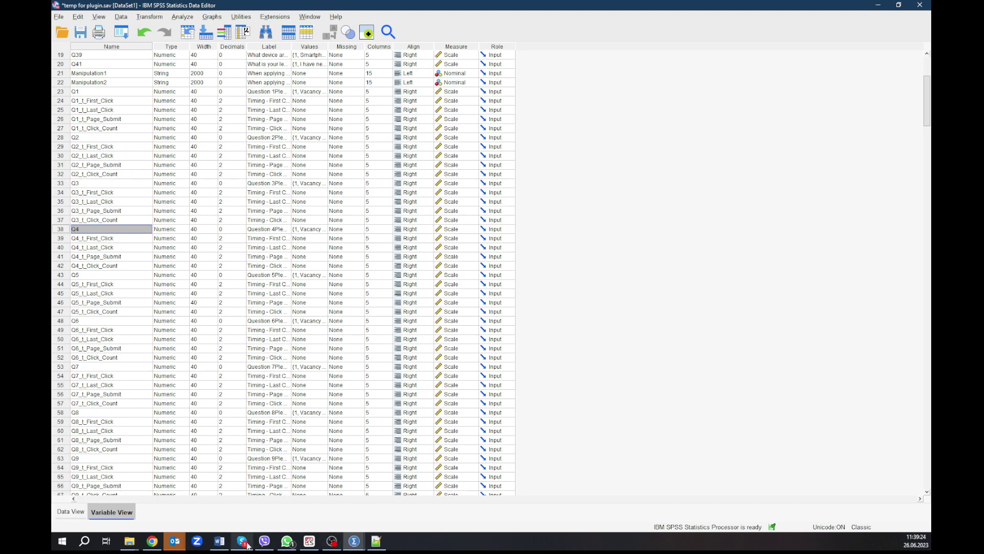
Step: Open DecisionVariableNames.csv from the Input folder of DCE_Bogodistov in Excel
click(129, 541)
click(106, 509)
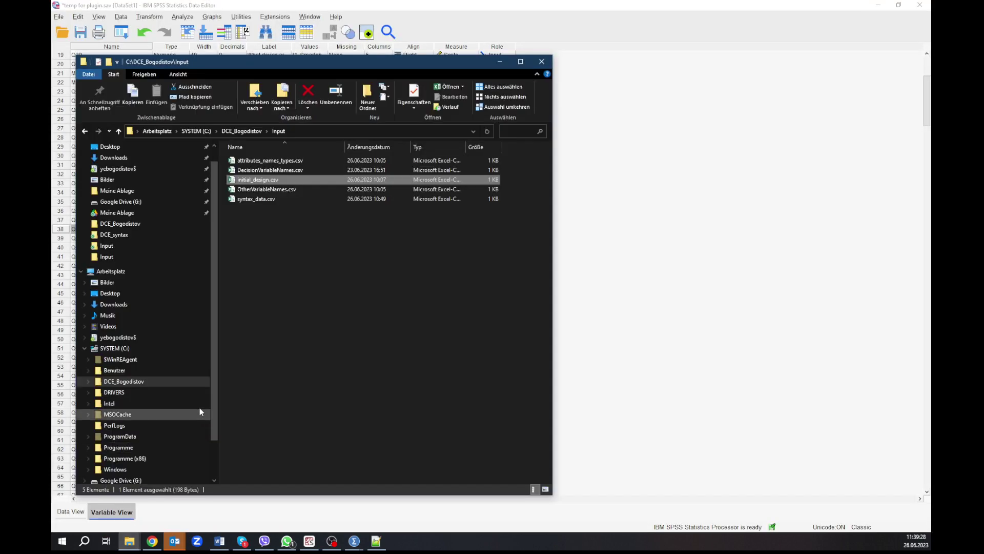
double_click(264, 169)
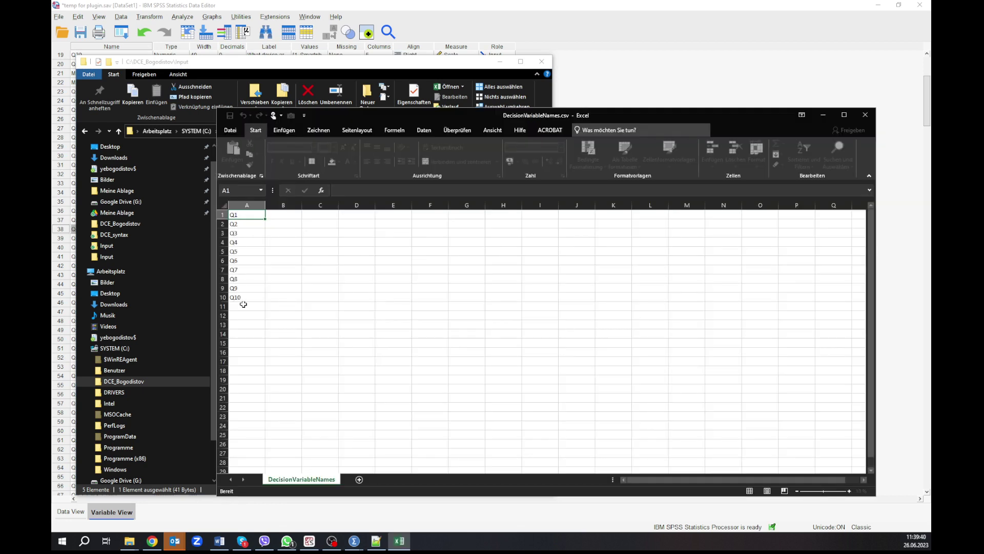
Step: Compare the decision variables Q1 to Q10 in the SPSS variable list with DecisionVariableNames.csv and close the file
click(72, 127)
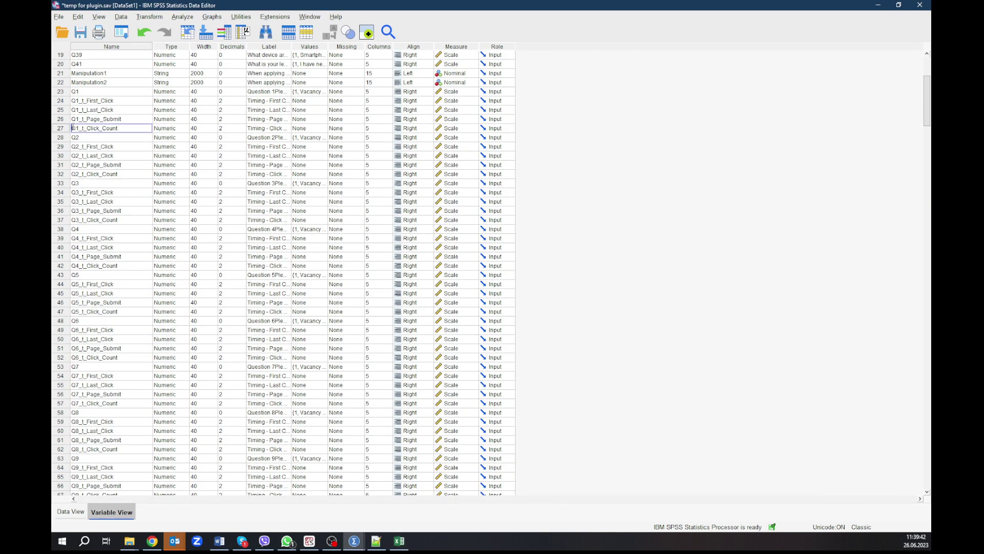
click(94, 92)
click(95, 138)
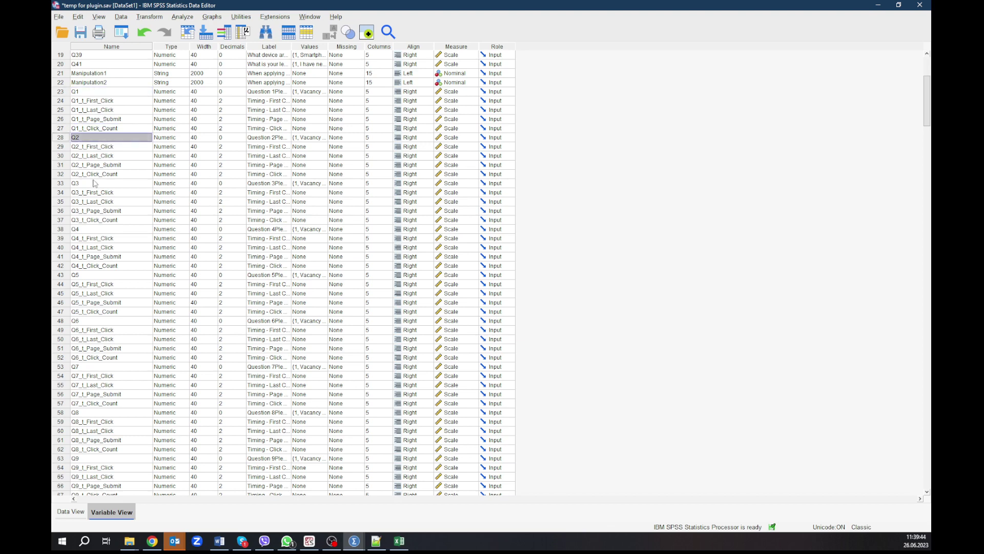
click(95, 183)
click(93, 229)
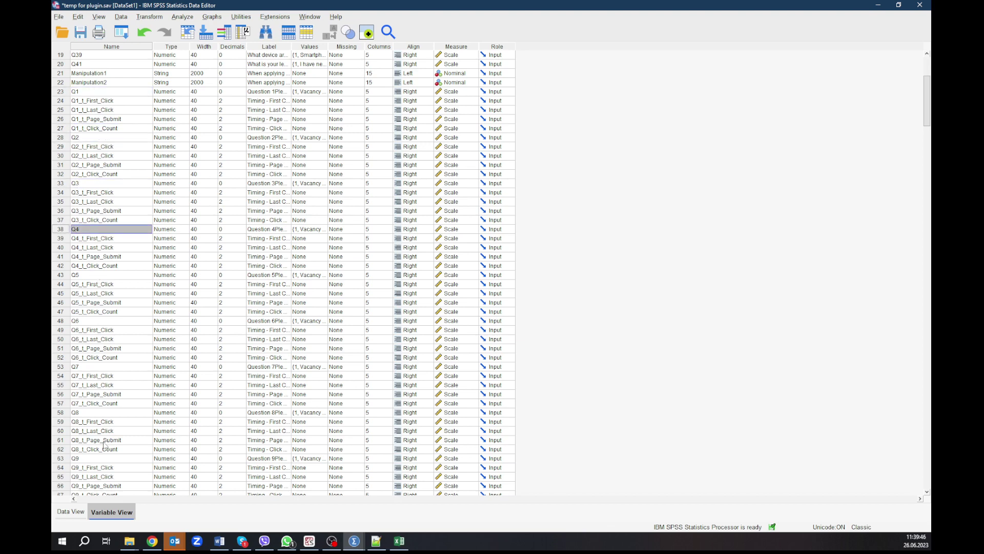
scroll(104, 445, down, 2)
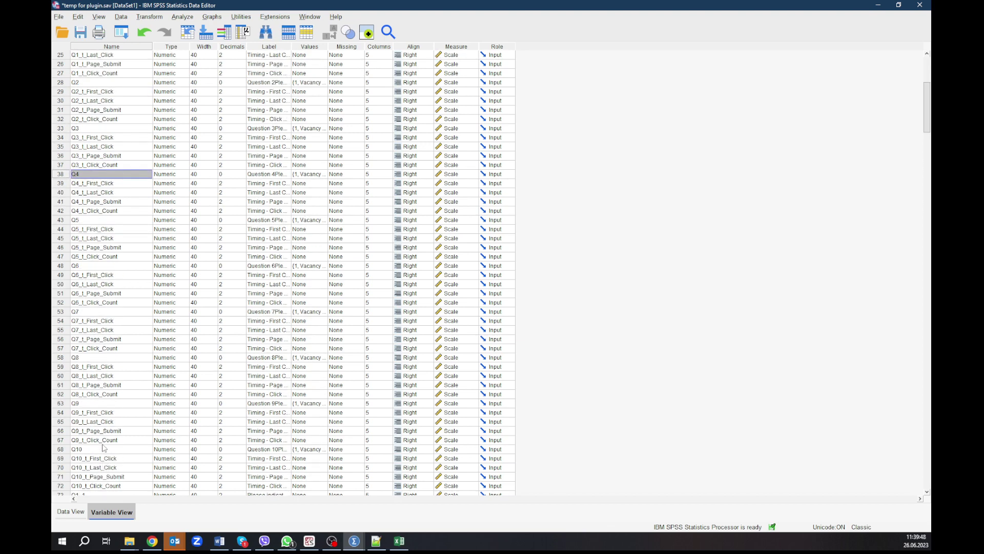
key(alt+Tab)
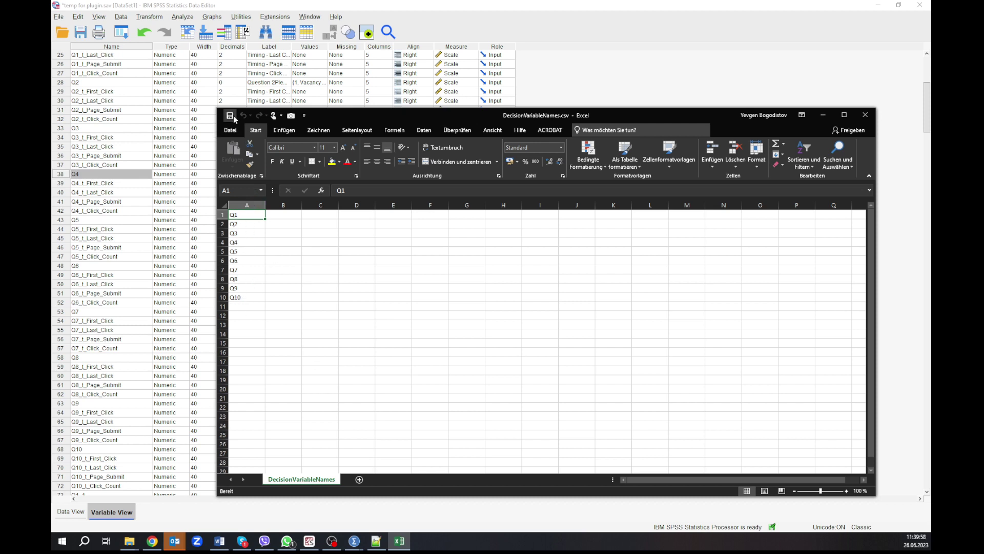
click(865, 114)
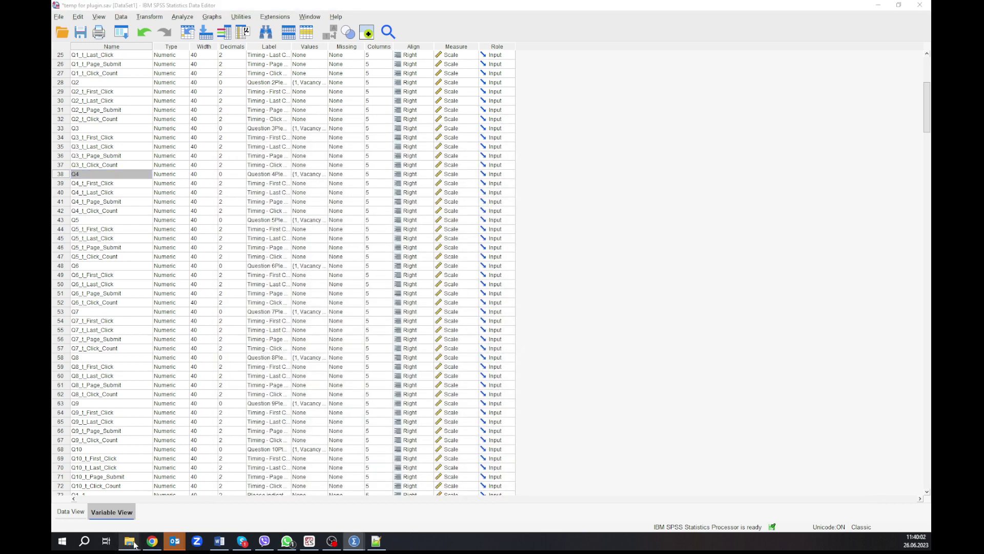
Step: Open OtherVariableNames.csv from the Input folder in Excel
mouse_move(135, 544)
click(111, 506)
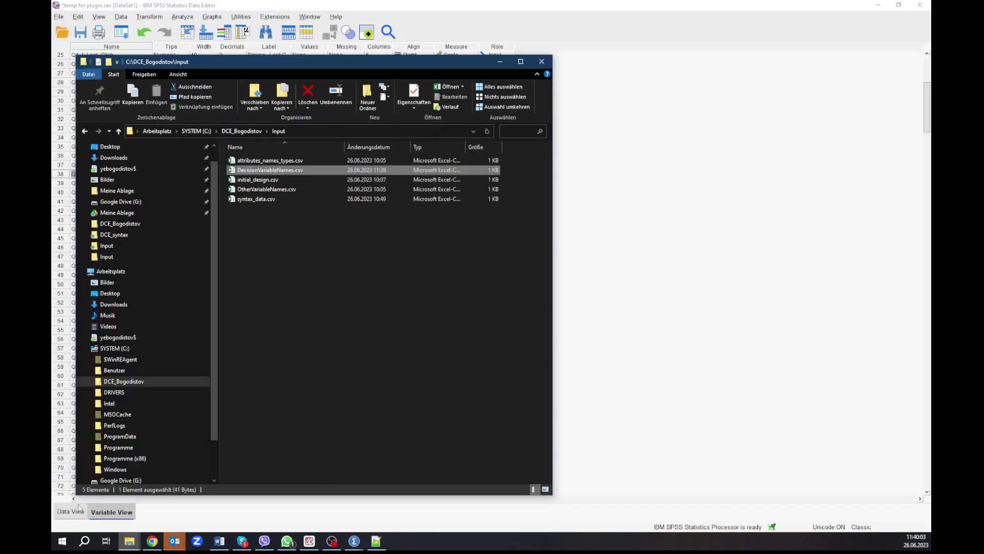
double_click(269, 189)
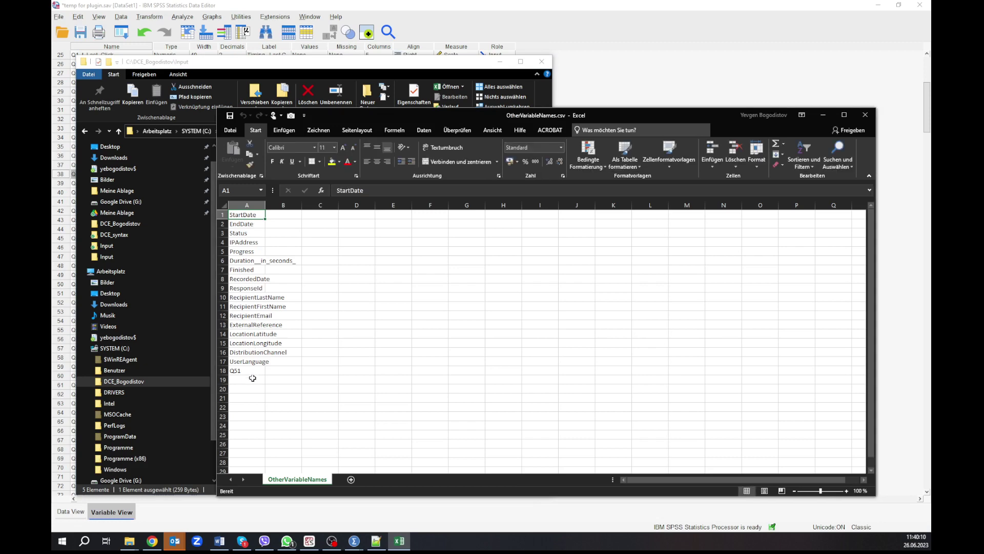
Step: Copy the SPSS variable names from StartDate through Q52 into column A of OtherVariableNames.csv, starting at A1
click(258, 6)
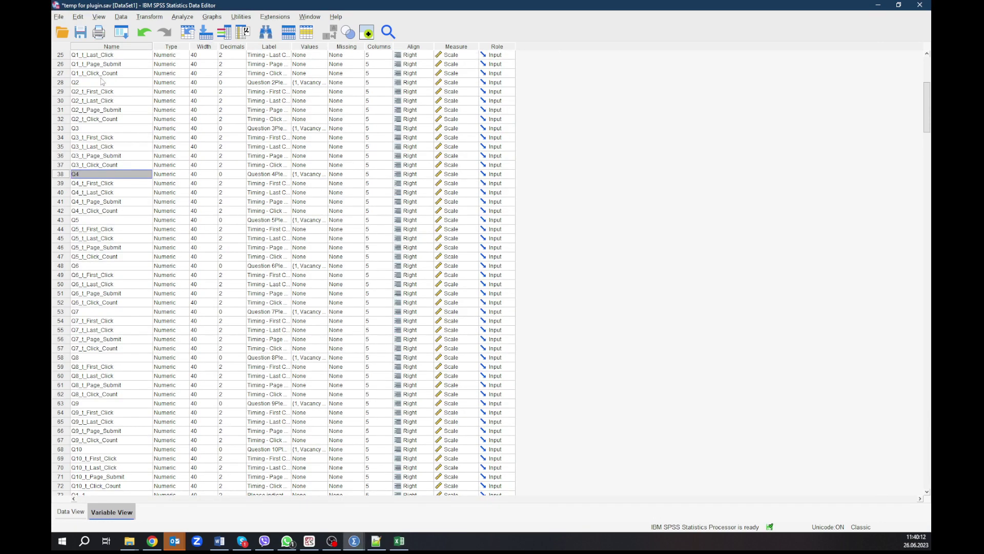
scroll(102, 82, up, 8)
drag(102, 54, 114, 229)
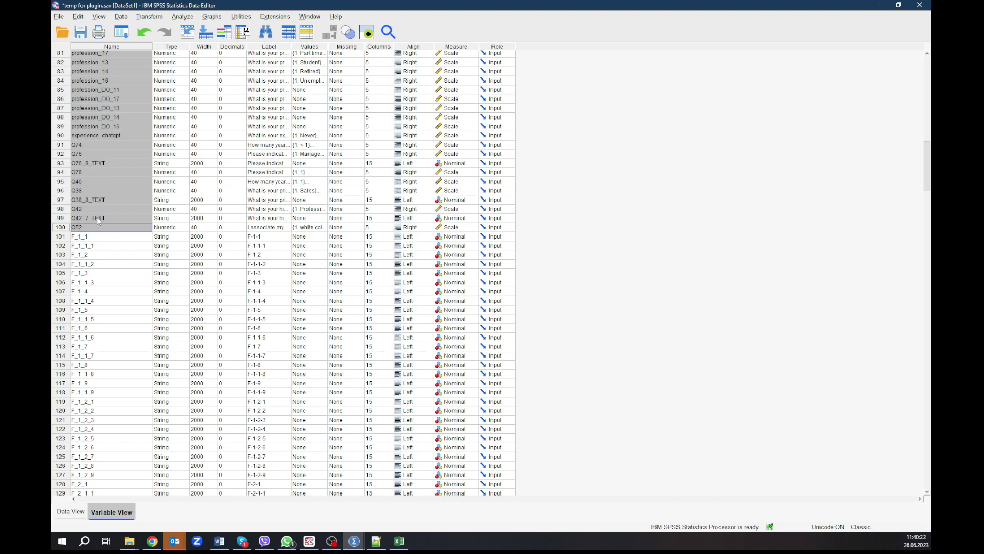
key(alt+Tab)
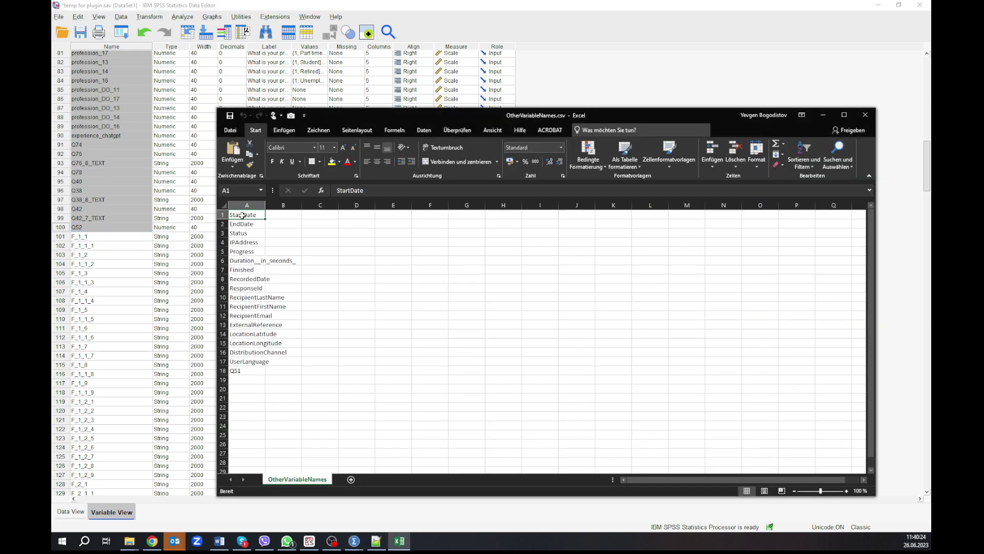
key(ctrl+v)
click(318, 333)
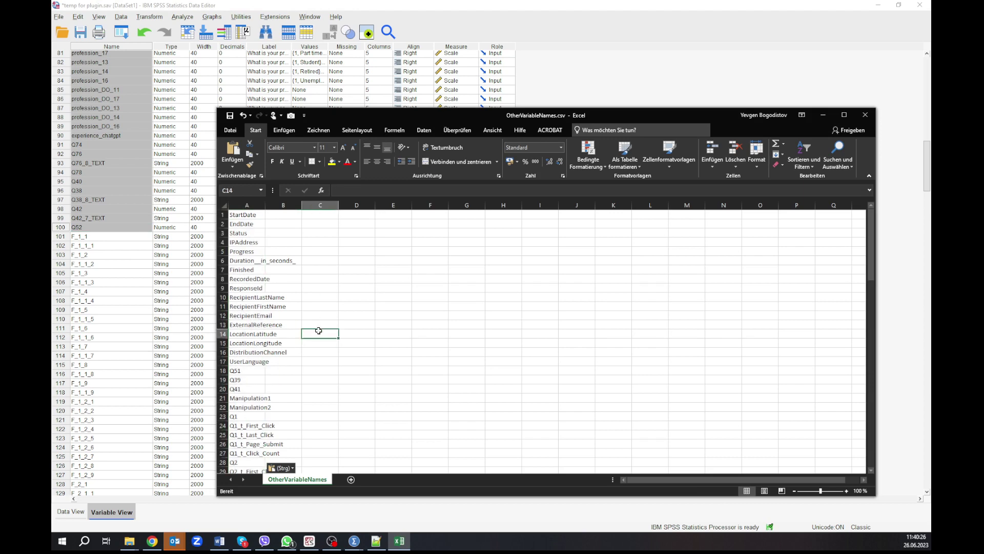
Step: Clear the contents of the rows holding the decision variables Q1 to Q10 in OtherVariableNames.csv
scroll(301, 386, down, 2)
click(223, 342)
click(223, 361)
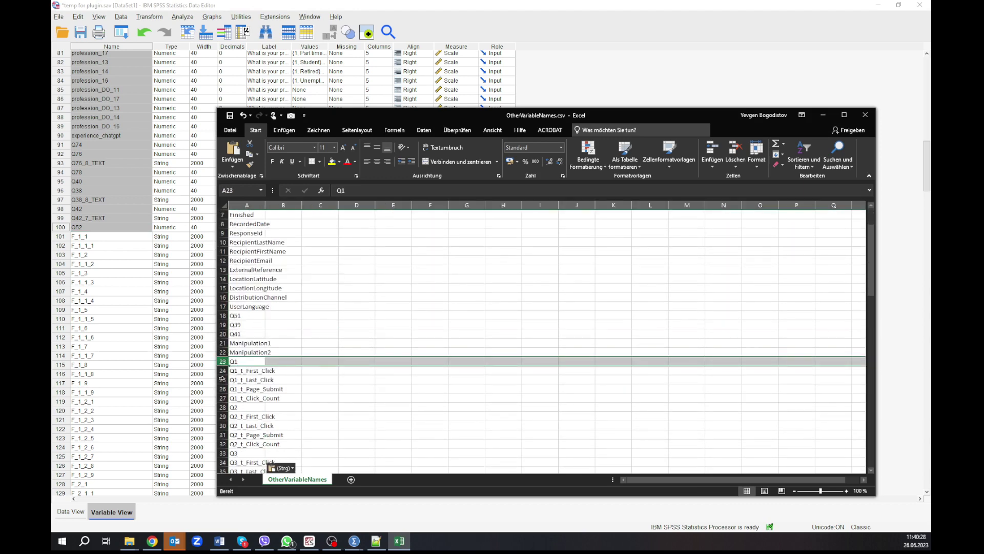
ctrl+click(223, 407)
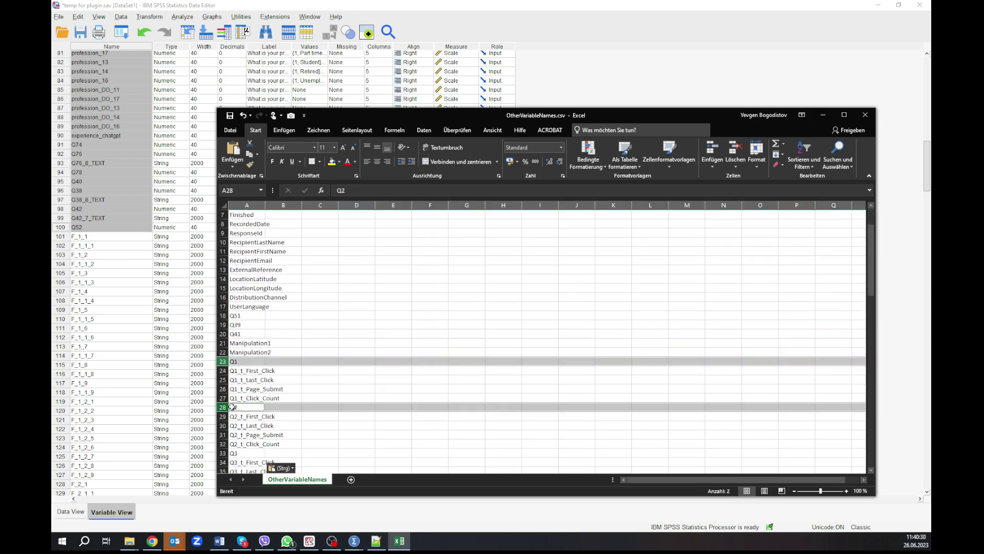
scroll(241, 406, down, 1)
scroll(241, 406, up, 1)
scroll(242, 407, down, 6)
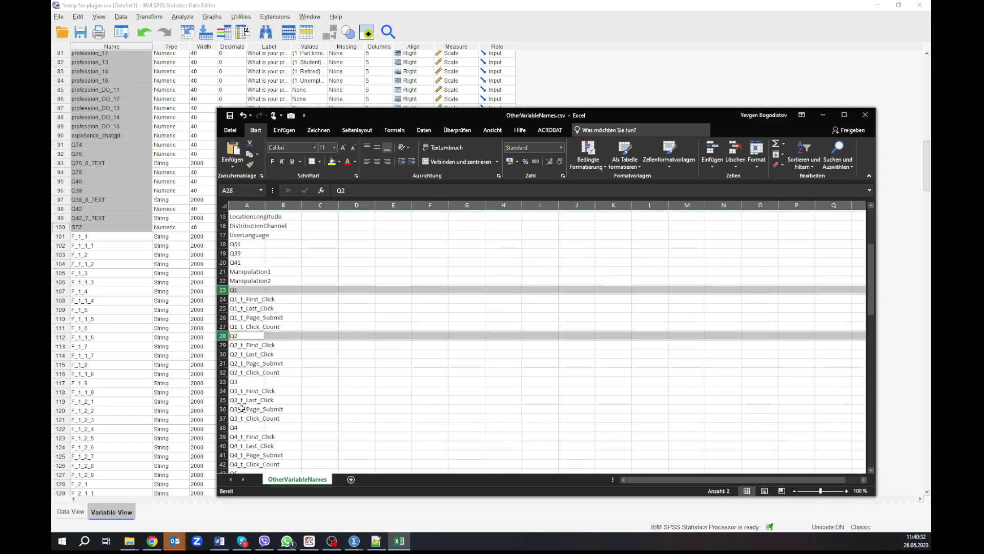
ctrl+click(223, 315)
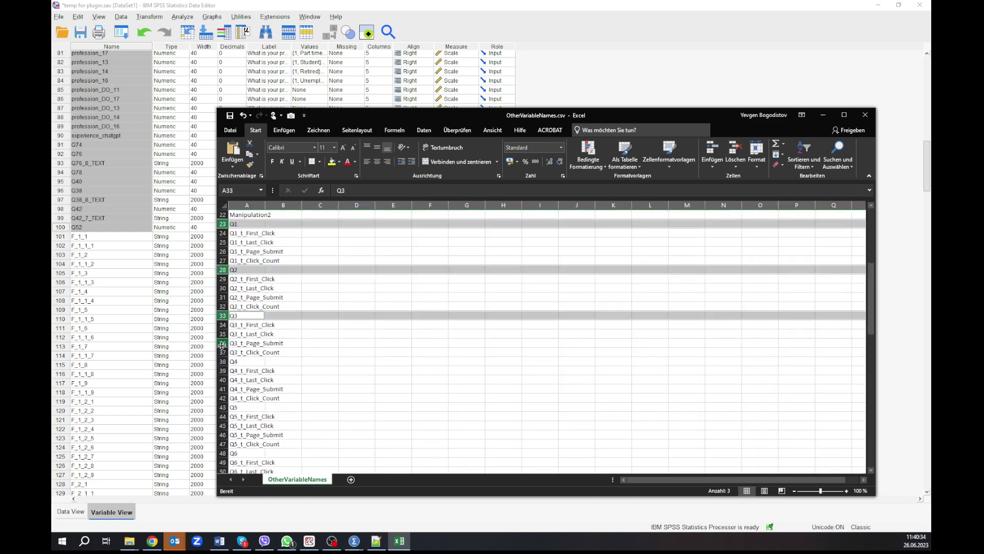
ctrl+click(223, 360)
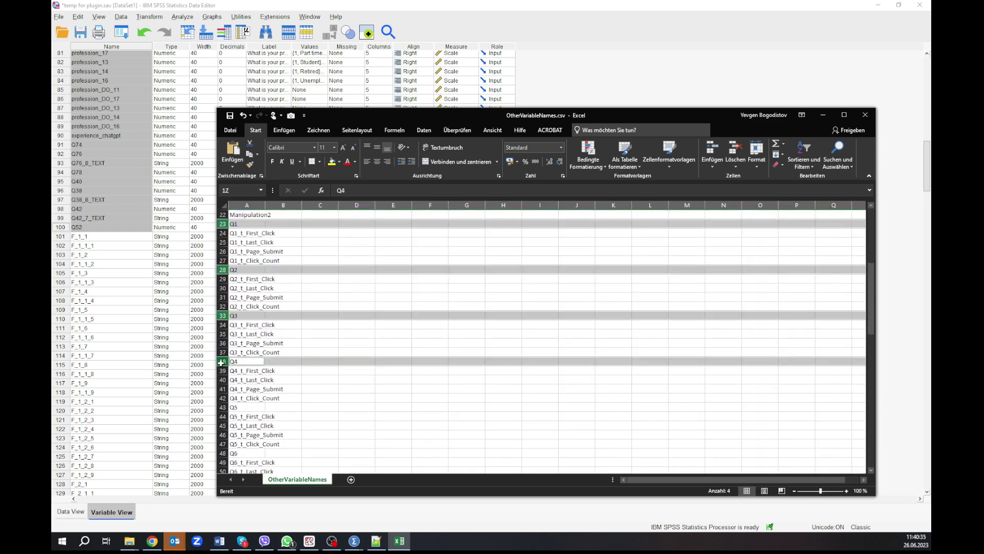
ctrl+click(223, 407)
scroll(231, 402, down, 3)
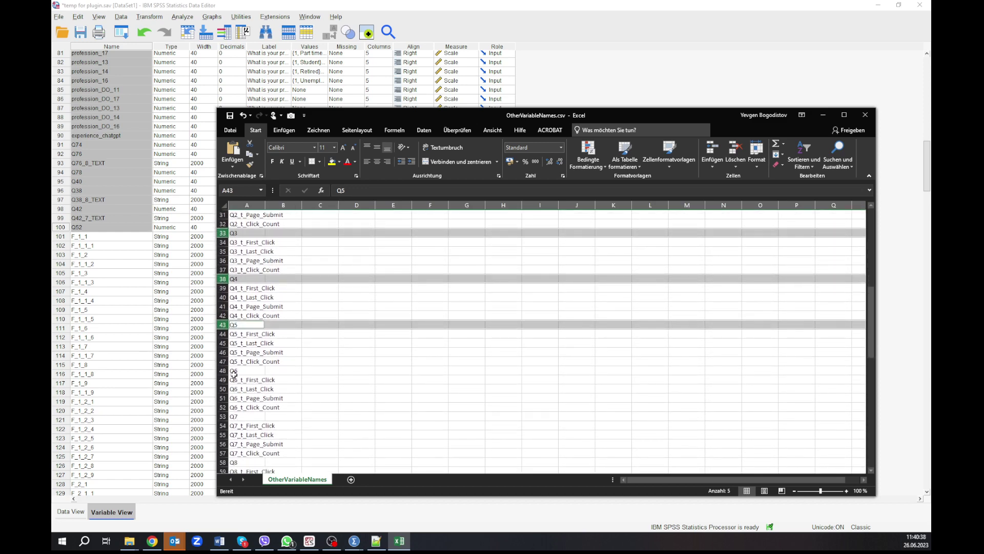
ctrl+click(223, 370)
ctrl+click(222, 416)
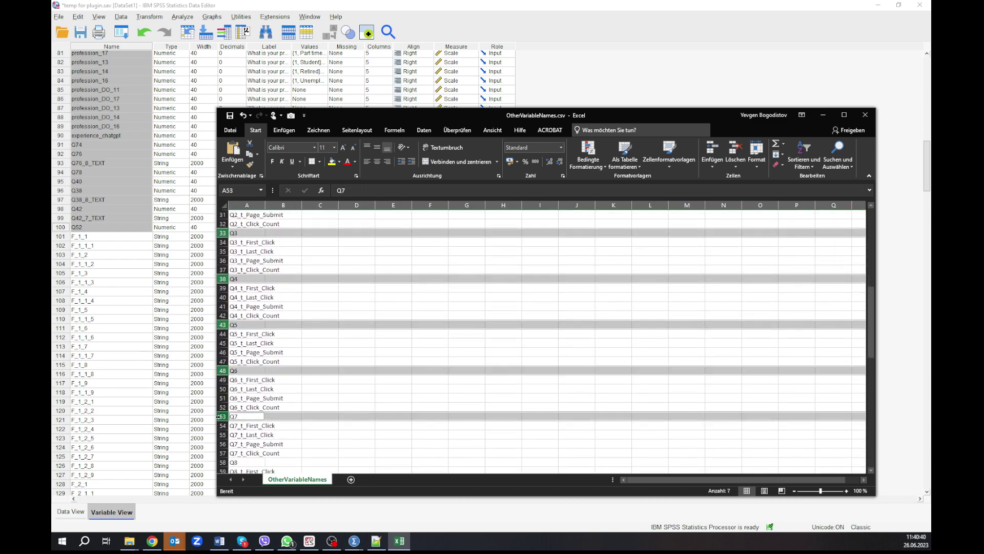
scroll(249, 411, down, 1)
scroll(248, 412, down, 2)
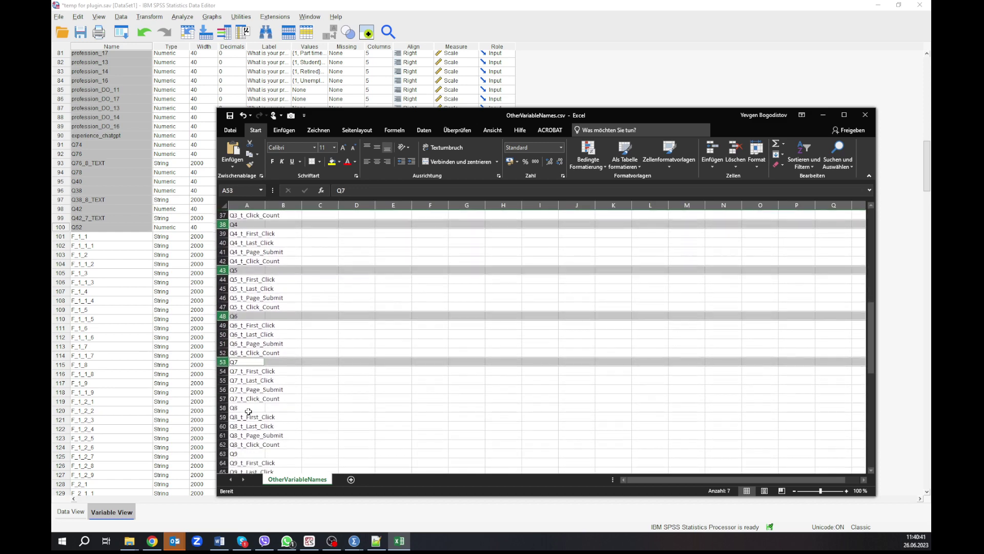
ctrl+click(222, 407)
ctrl+click(222, 453)
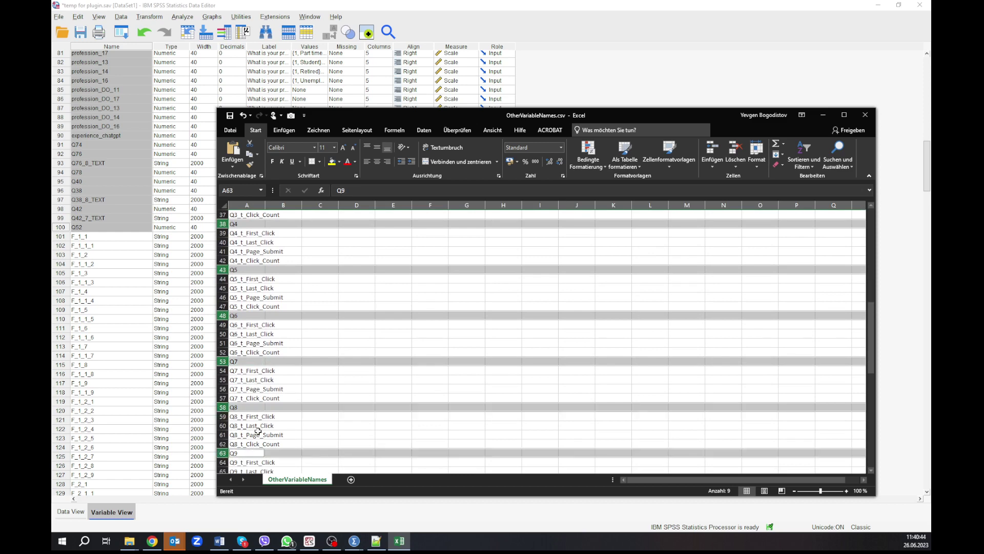
scroll(259, 429, down, 2)
ctrl+click(223, 443)
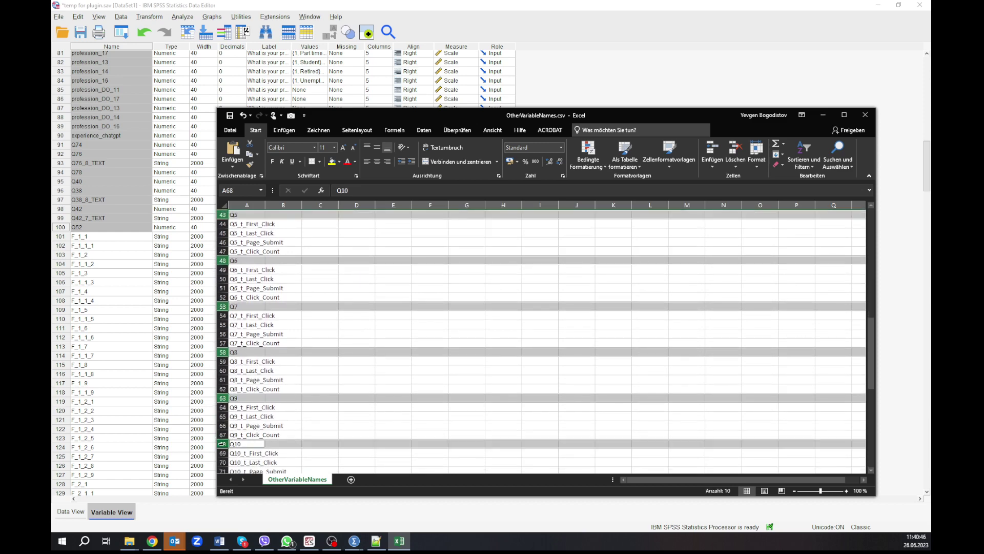
right_click(223, 352)
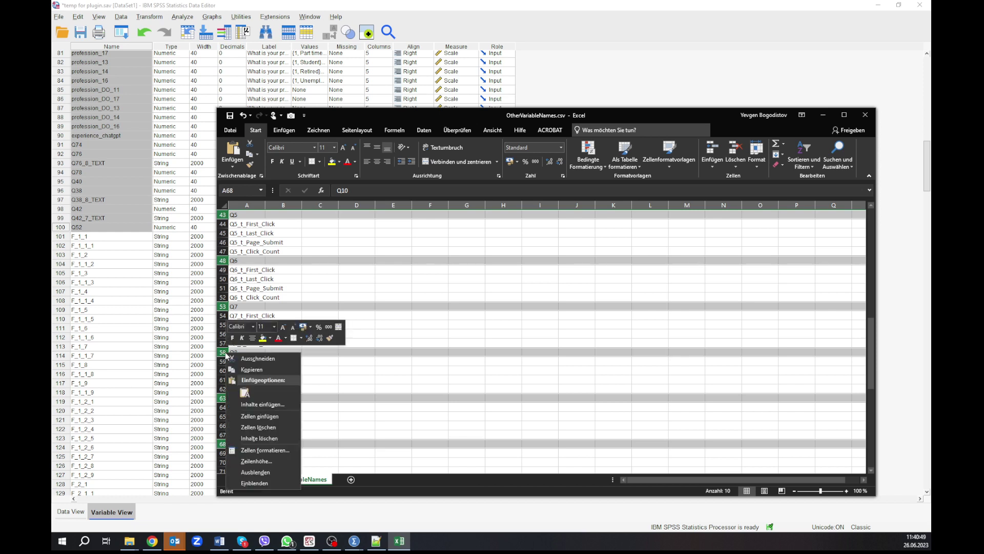
click(269, 438)
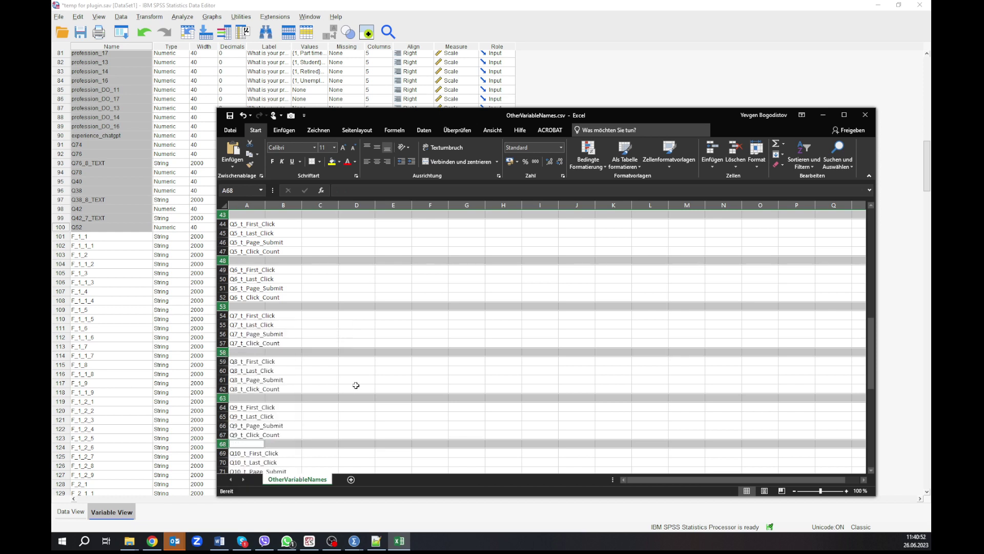
Step: Delete the emptied decision-variable rows from OtherVariableNames.csv, check the list has no gaps, then save and close the file
right_click(222, 307)
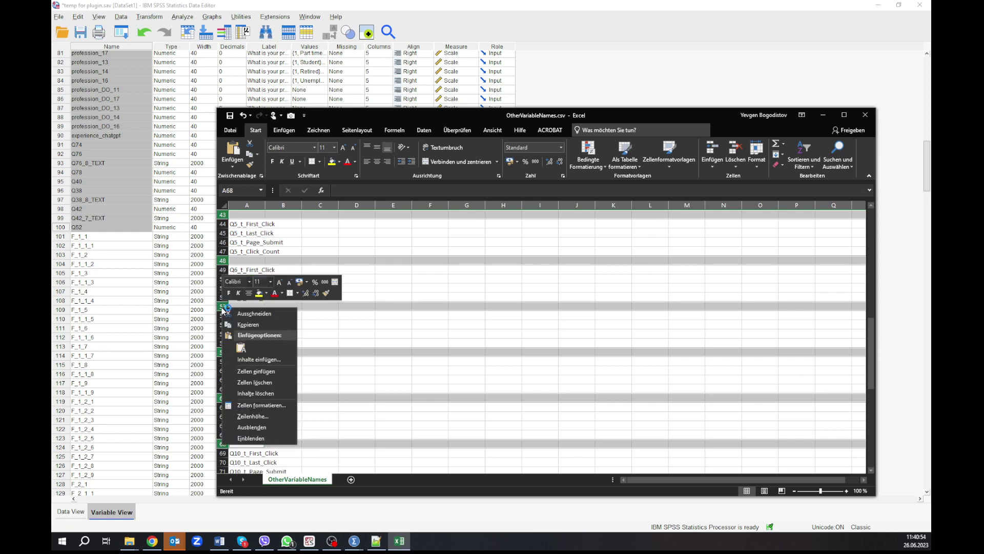
click(255, 383)
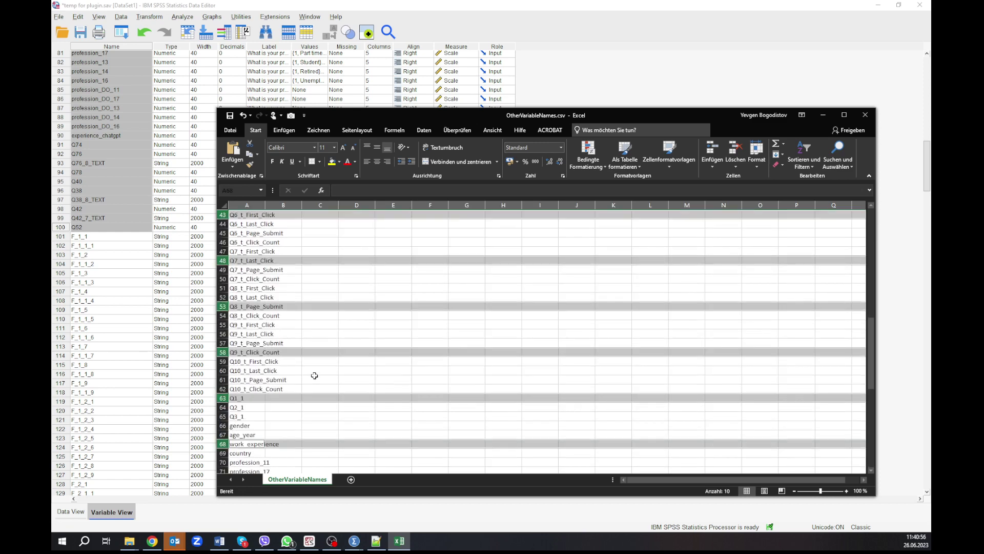
click(341, 335)
scroll(325, 397, down, 3)
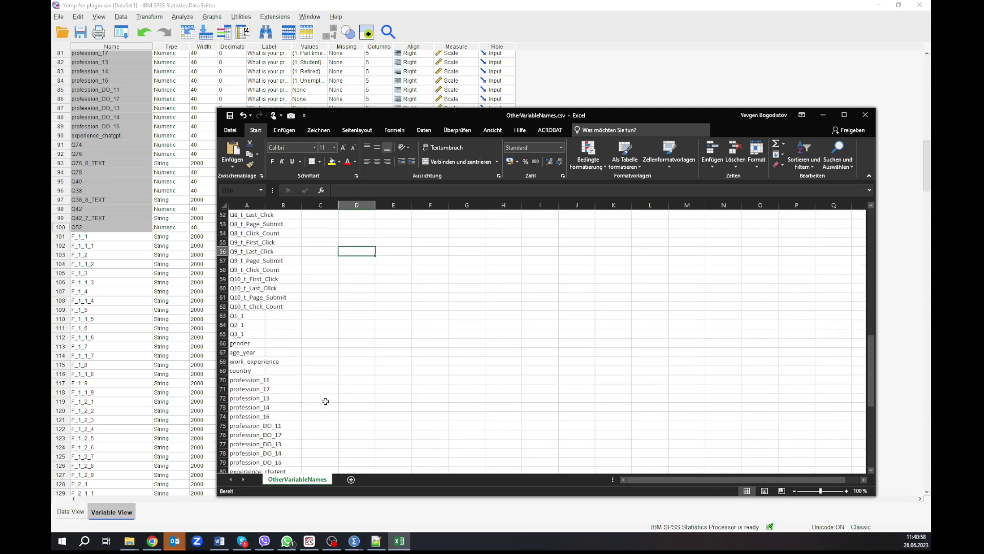
scroll(326, 401, up, 5)
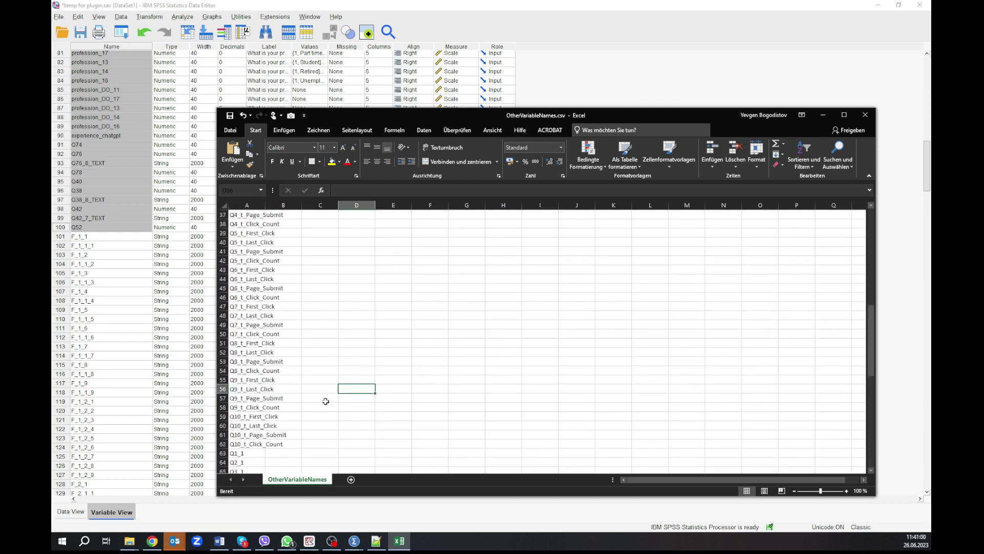
scroll(325, 401, up, 12)
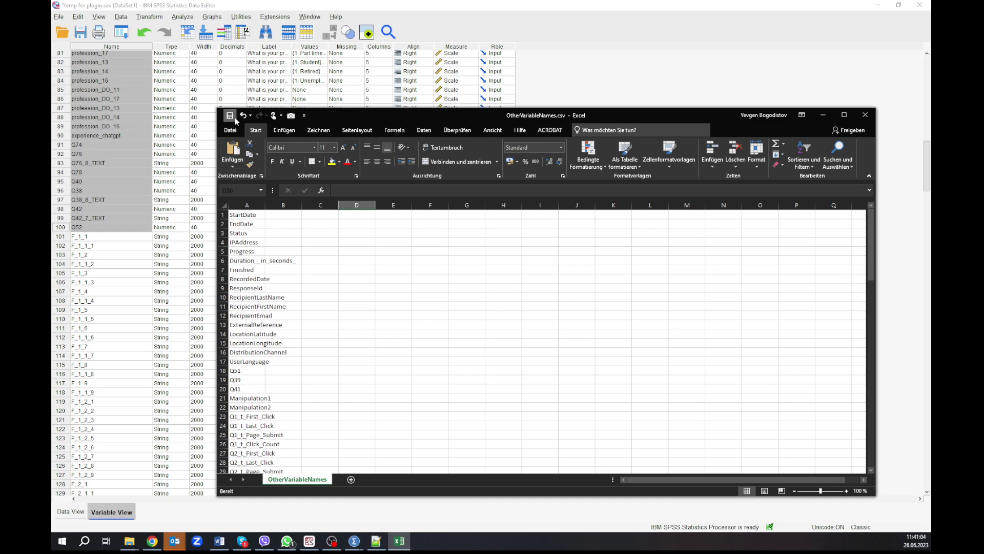
click(865, 114)
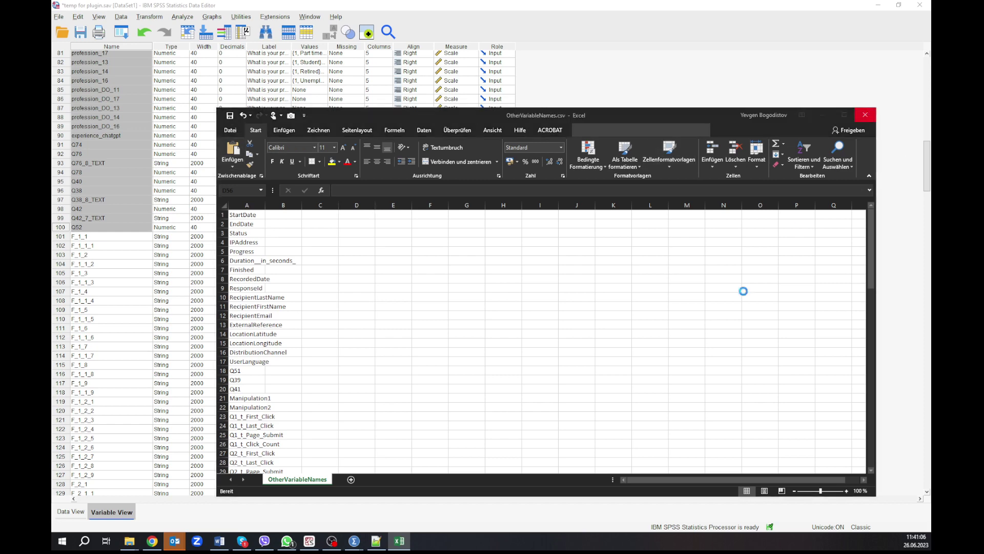
Step: Open OtherVariableNames.csv from the Input folder in Notepad++ and examine the variable list down to its end for leftover blank lines
click(130, 541)
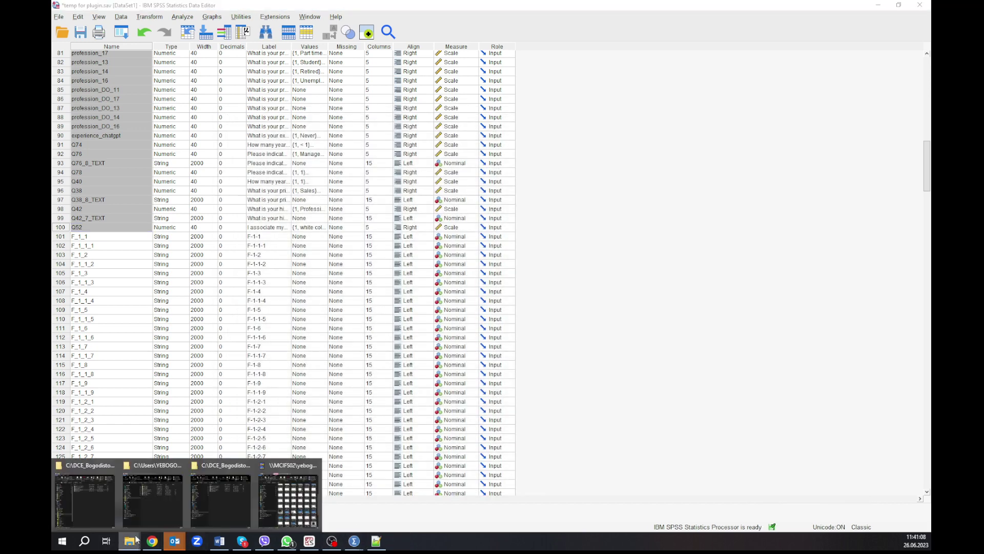
click(98, 500)
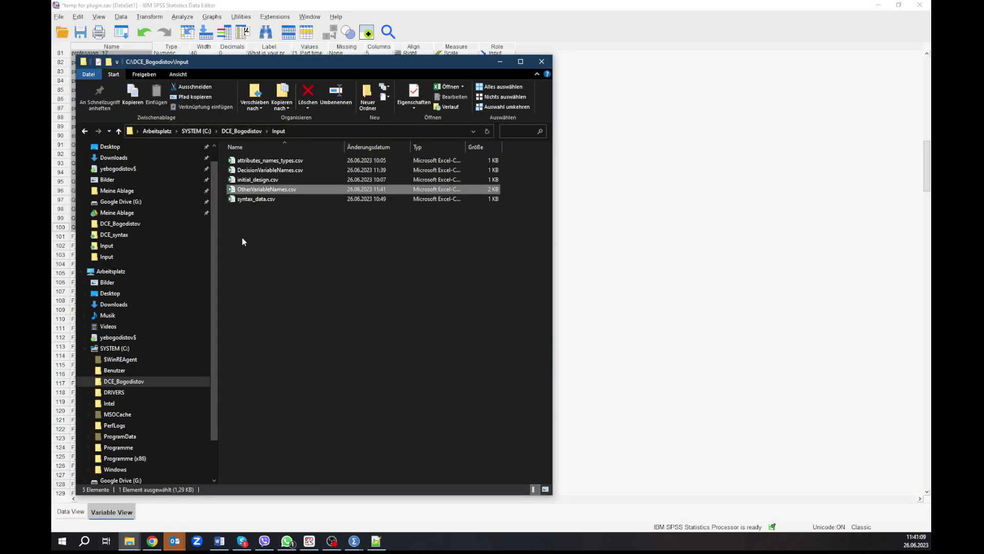
right_click(244, 191)
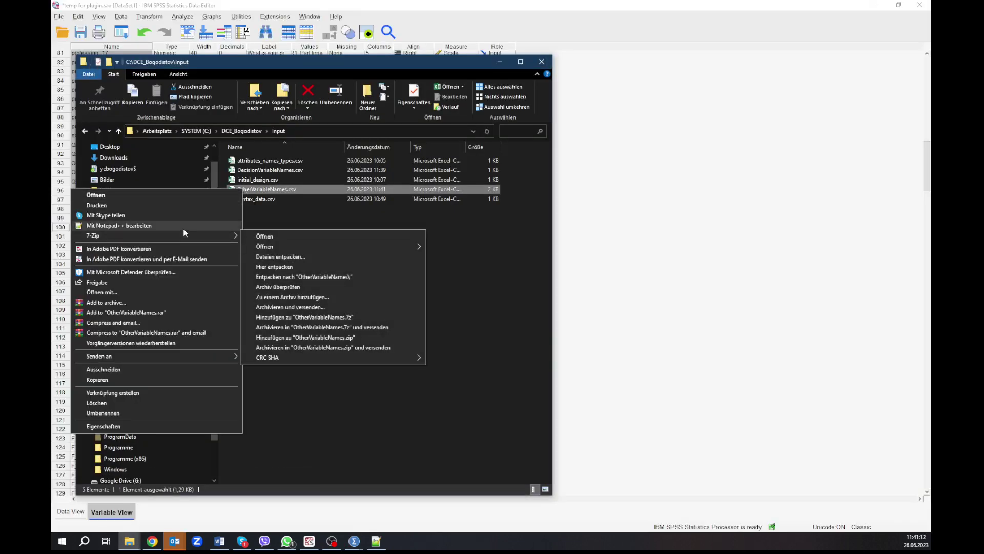
click(183, 232)
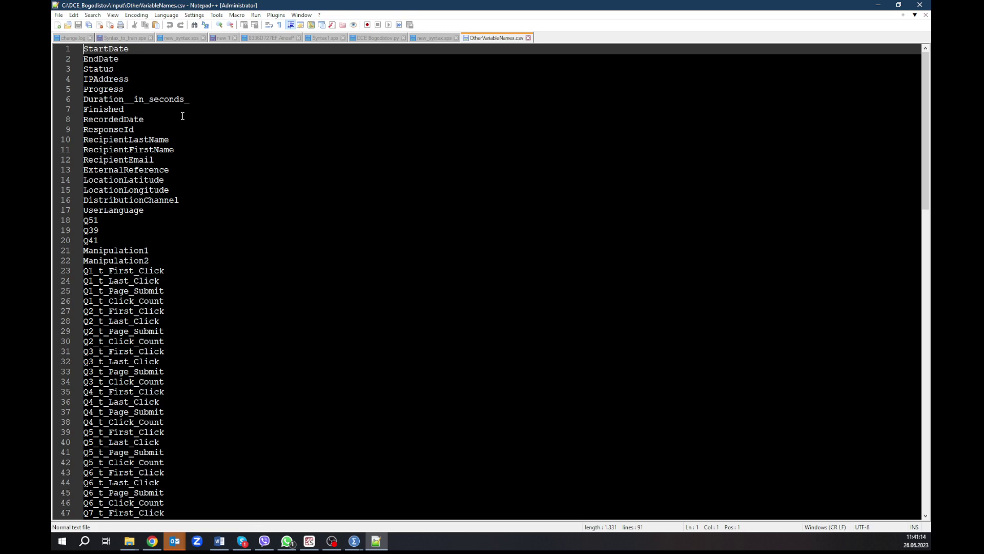
scroll(182, 103, down, 20)
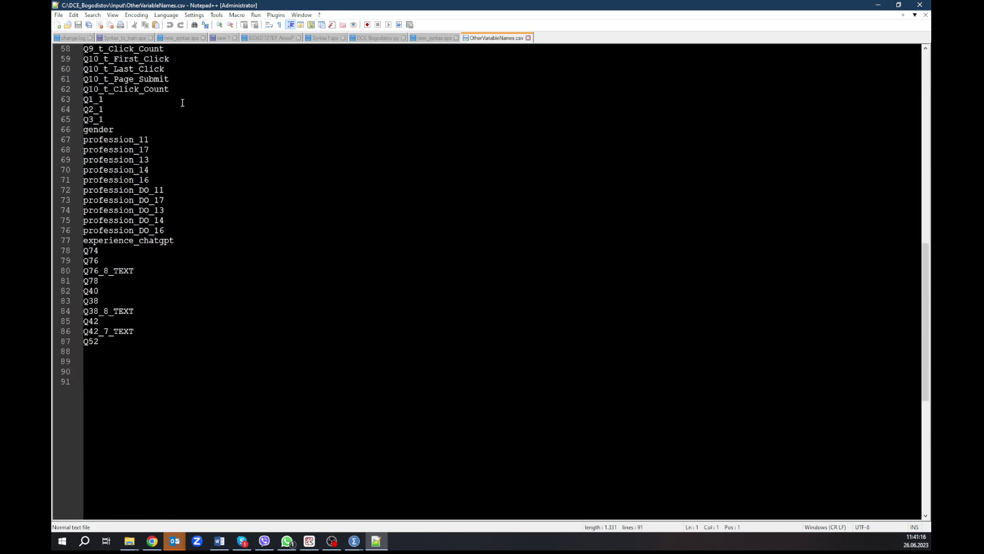
scroll(183, 103, up, 11)
scroll(183, 103, up, 1)
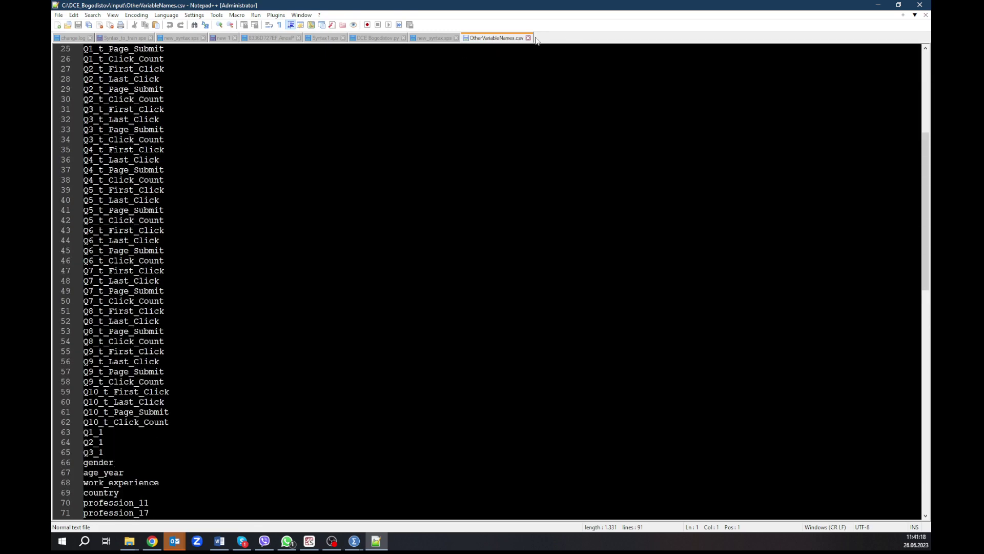
click(878, 4)
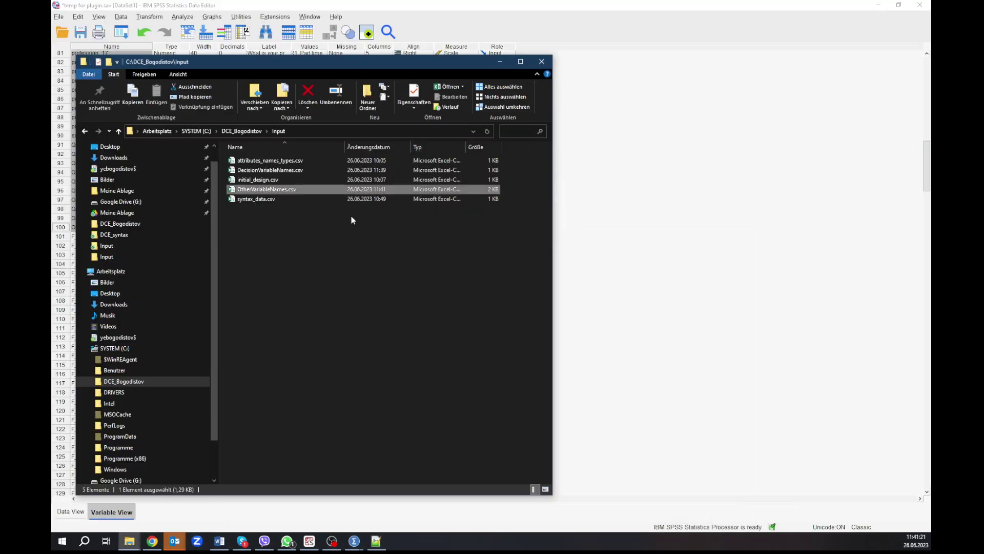
Step: In syntax_data.csv, set n_of_trials to 10 and the number of attributes to 9, then save and close the file
click(257, 200)
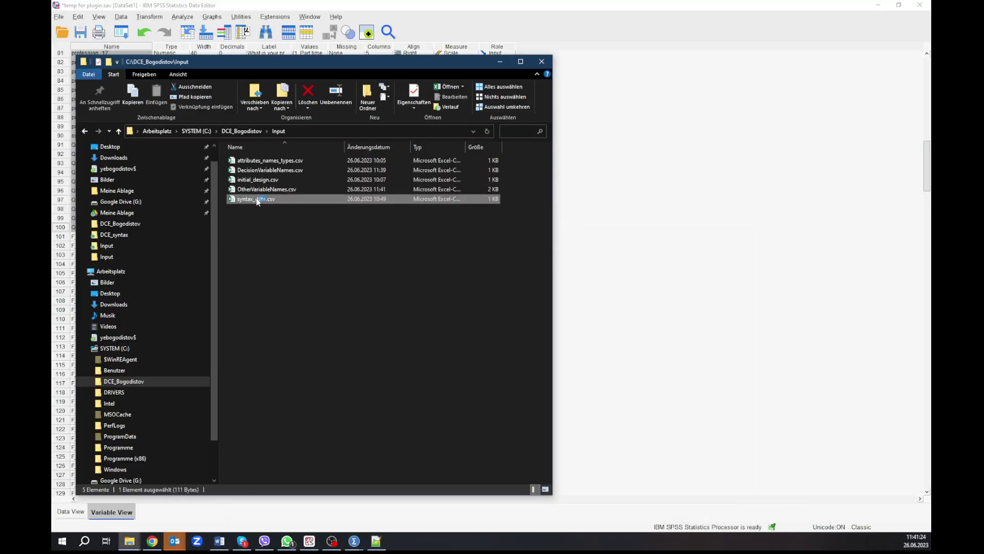
double_click(258, 200)
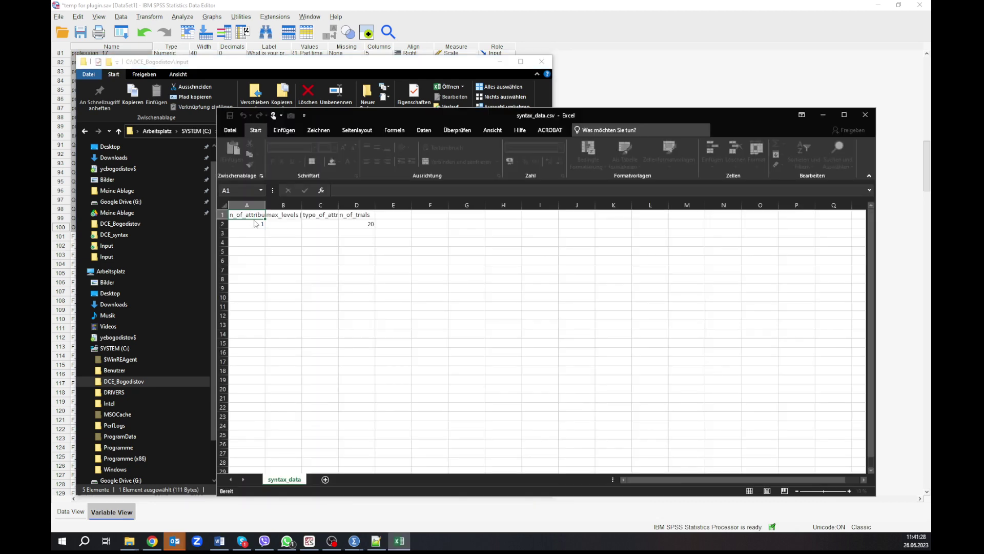
click(371, 224)
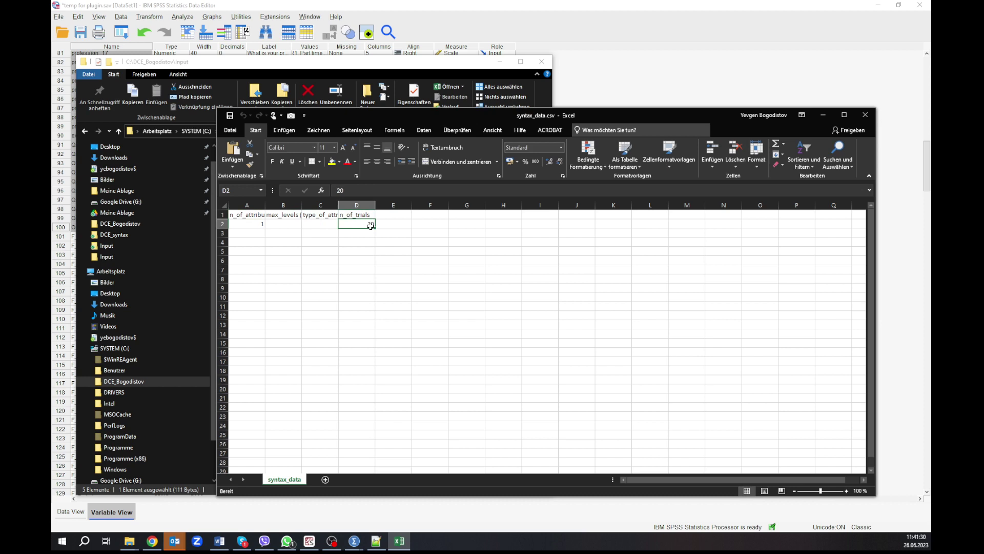
text(10)
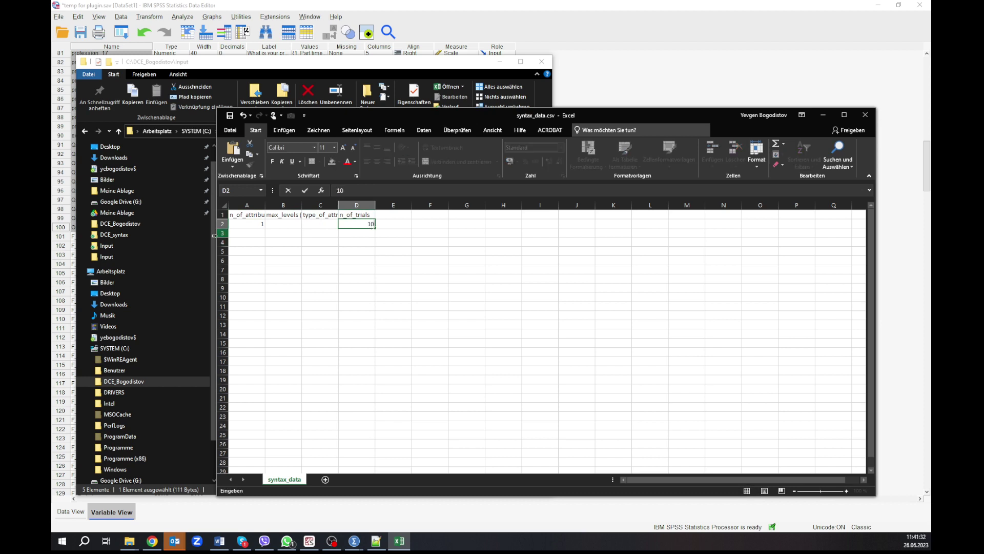
click(254, 223)
text(9)
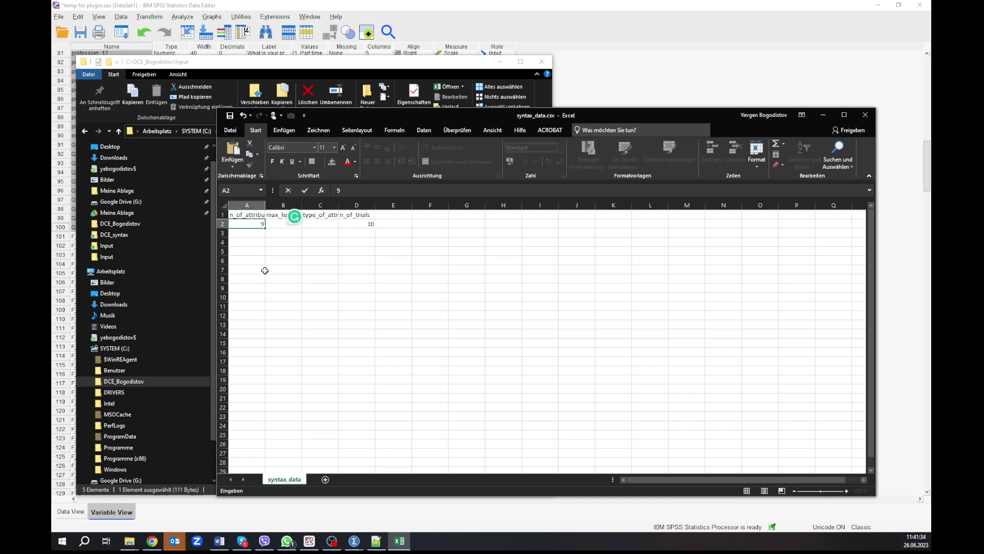
click(272, 253)
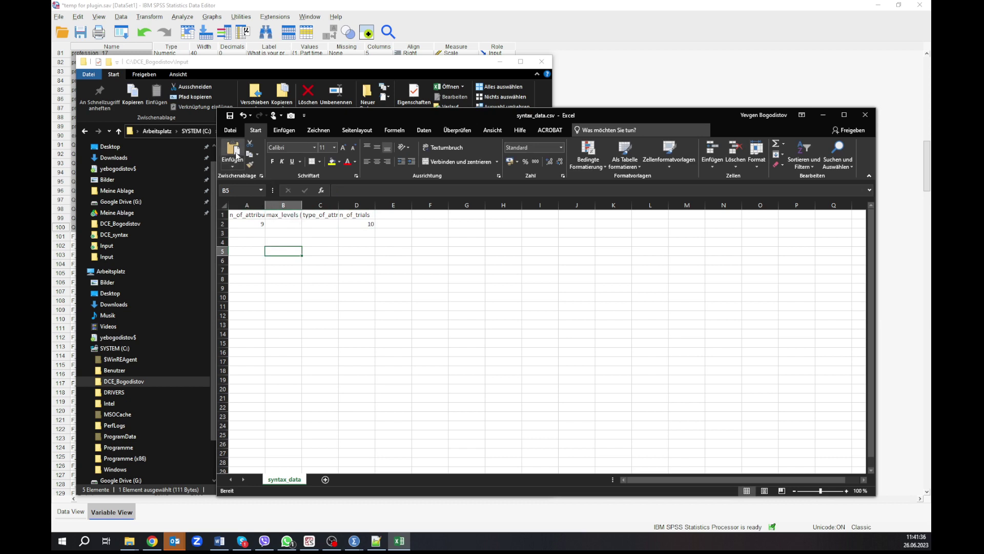
click(865, 115)
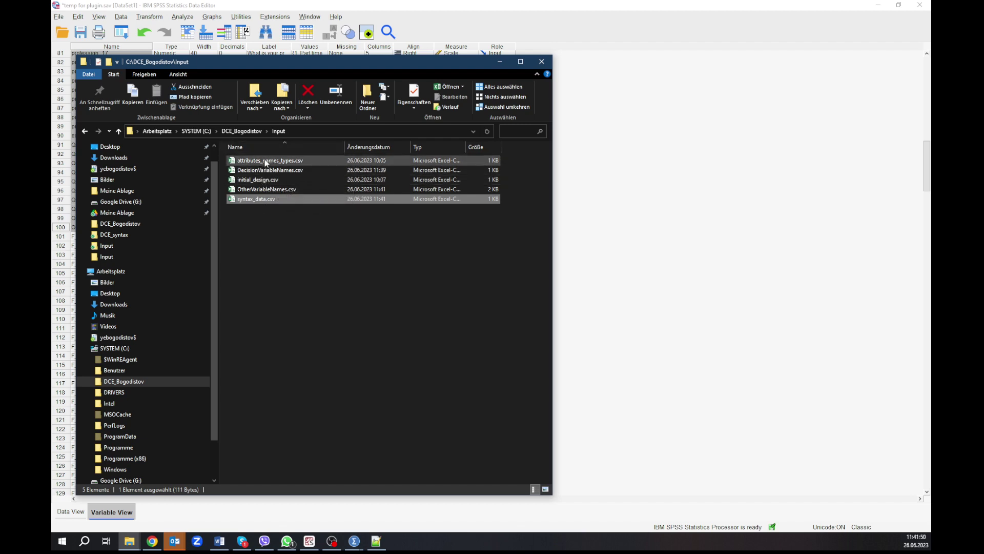
Step: Open initial_design.csv from the Input folder in Excel
click(266, 181)
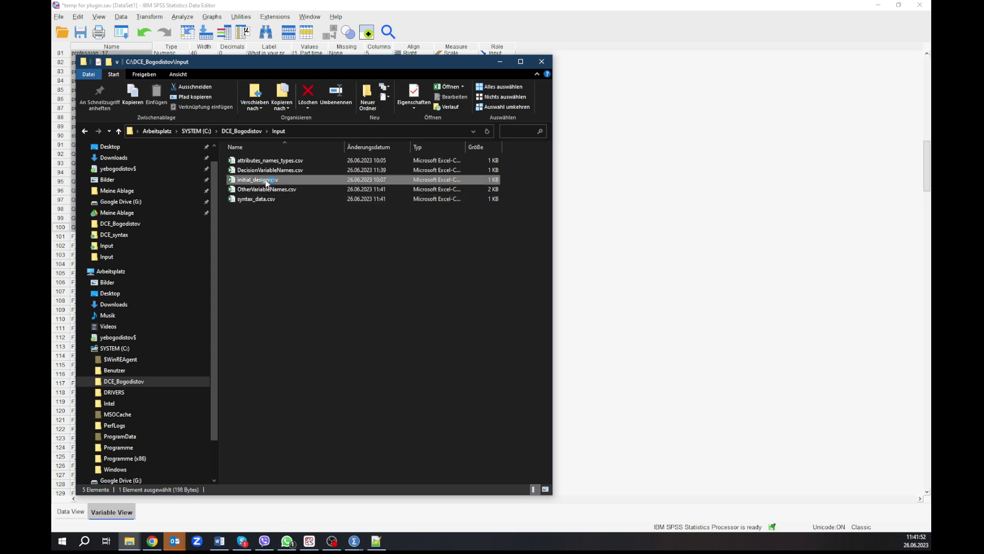
double_click(266, 181)
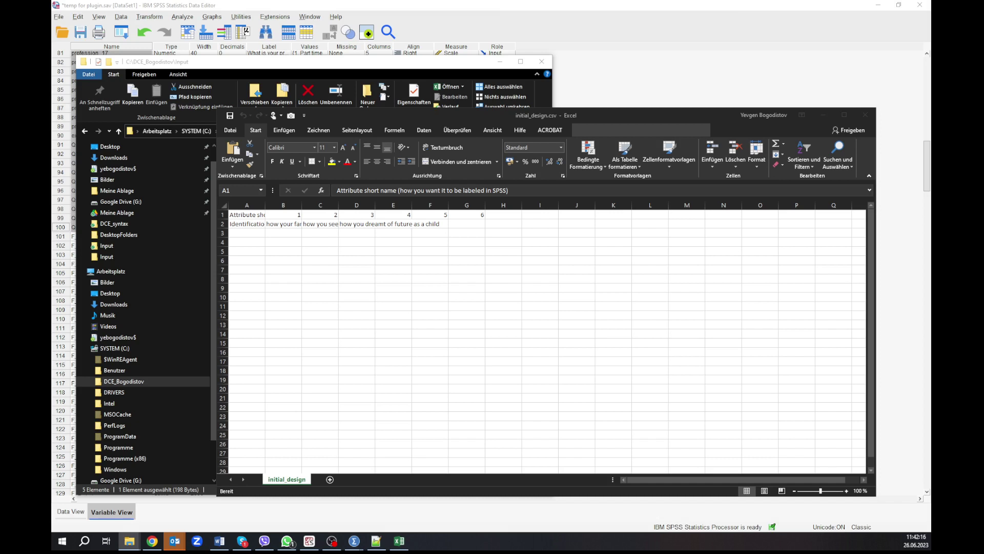
key(alt+Tab)
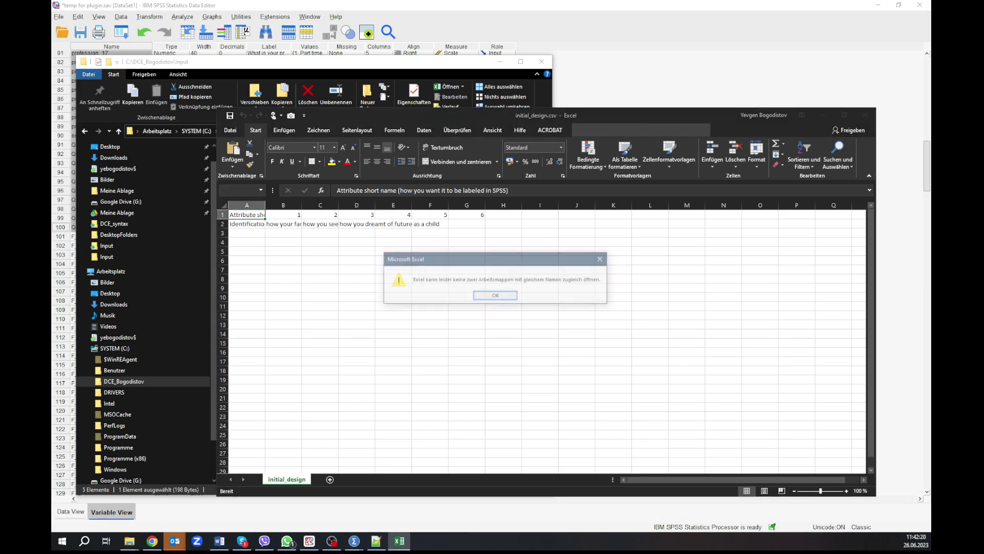
click(495, 297)
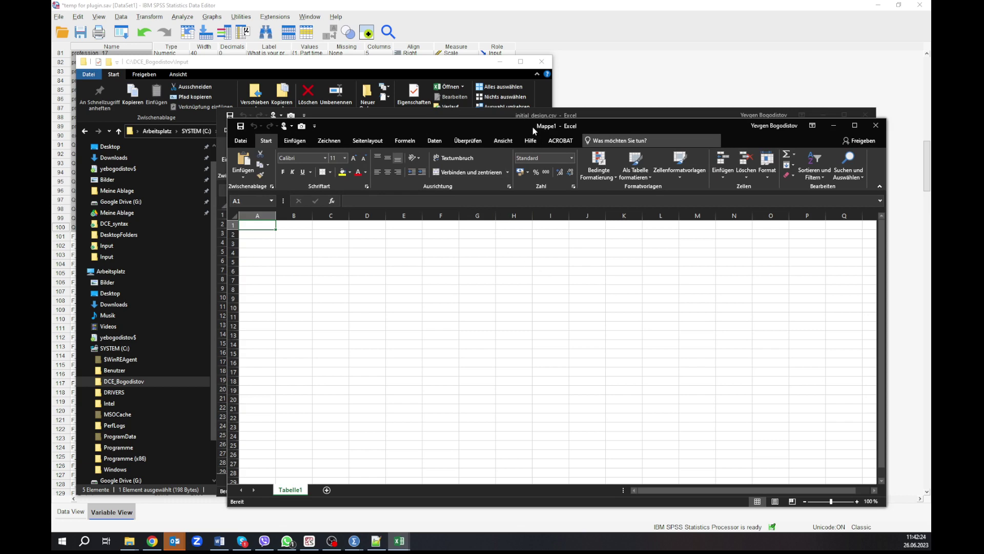
drag(533, 132, 983, 123)
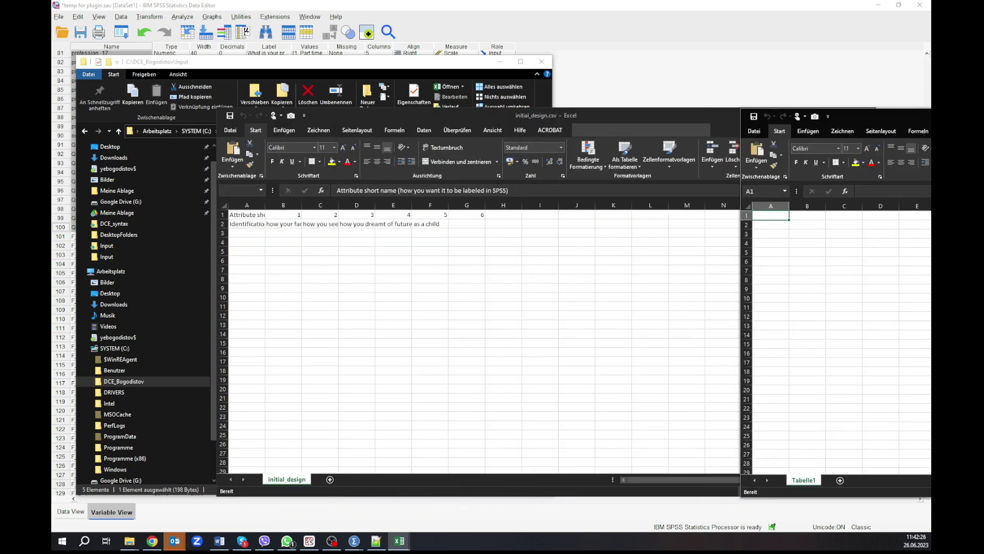
key(ctrl+w)
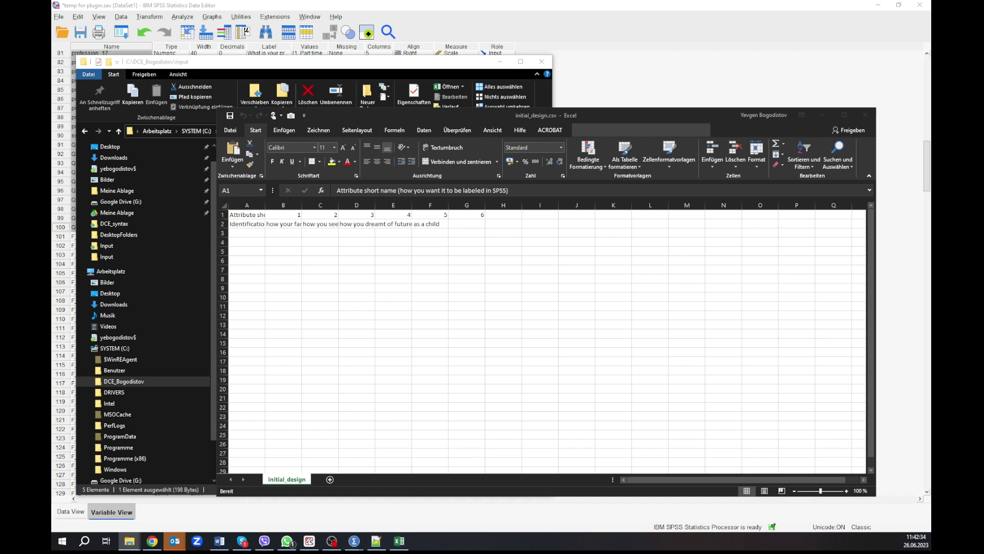
Step: Bring up initial_design1.csv alongside initial_design.csv and review its table of attribute names and levels in A1:G10
key(alt+Tab)
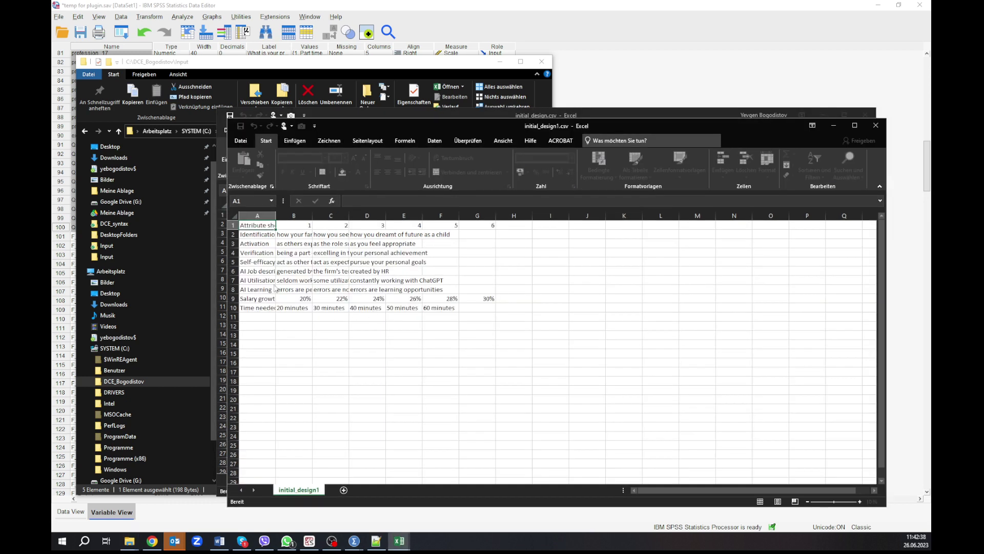
click(264, 240)
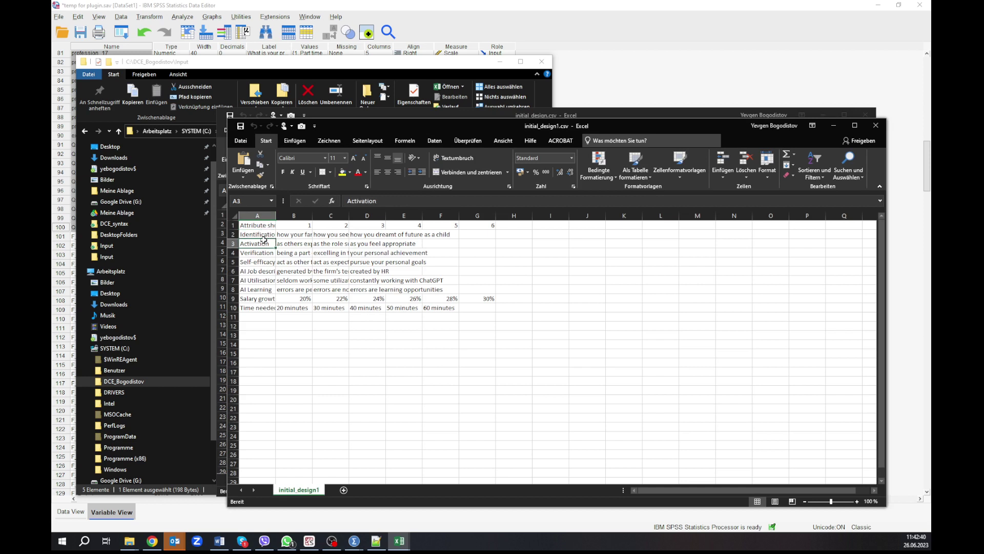
click(260, 253)
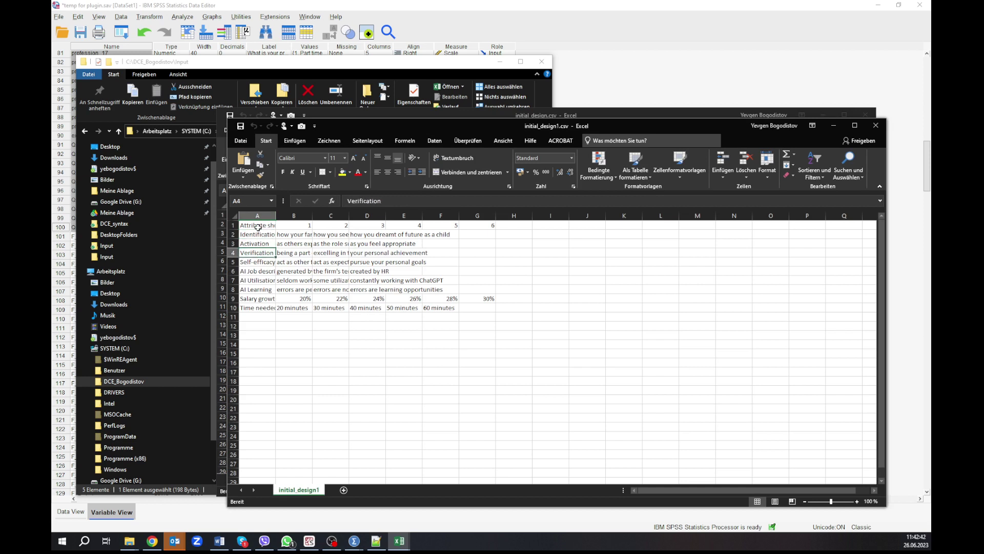
drag(257, 225, 477, 307)
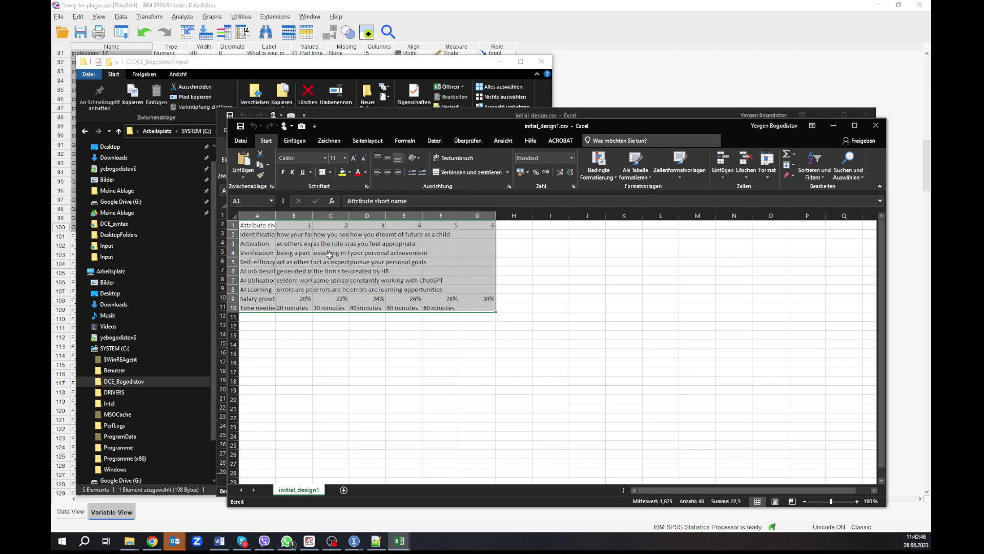
Step: Read the full text of the three Identification levels in cells B2 to D2 of initial_design1.csv
click(289, 232)
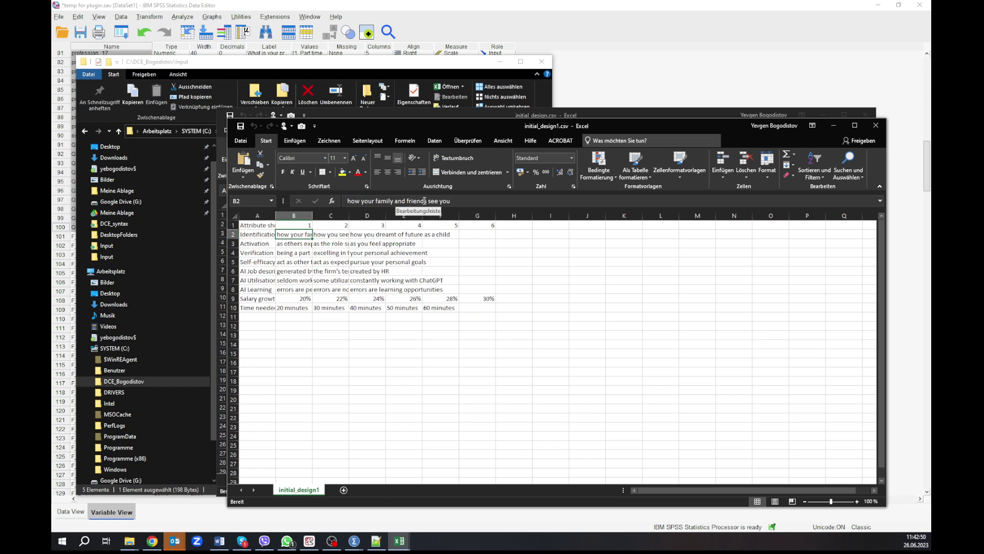
click(325, 234)
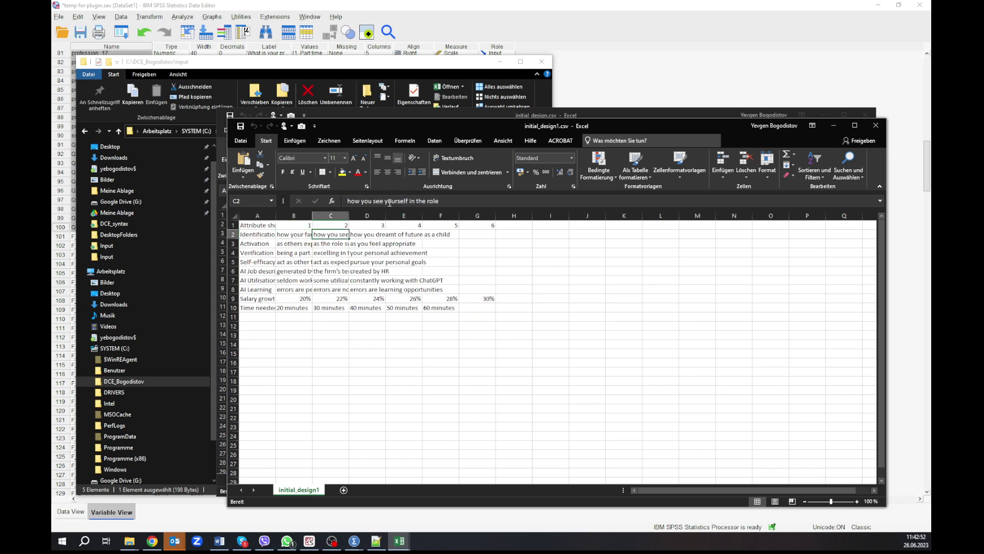
click(380, 235)
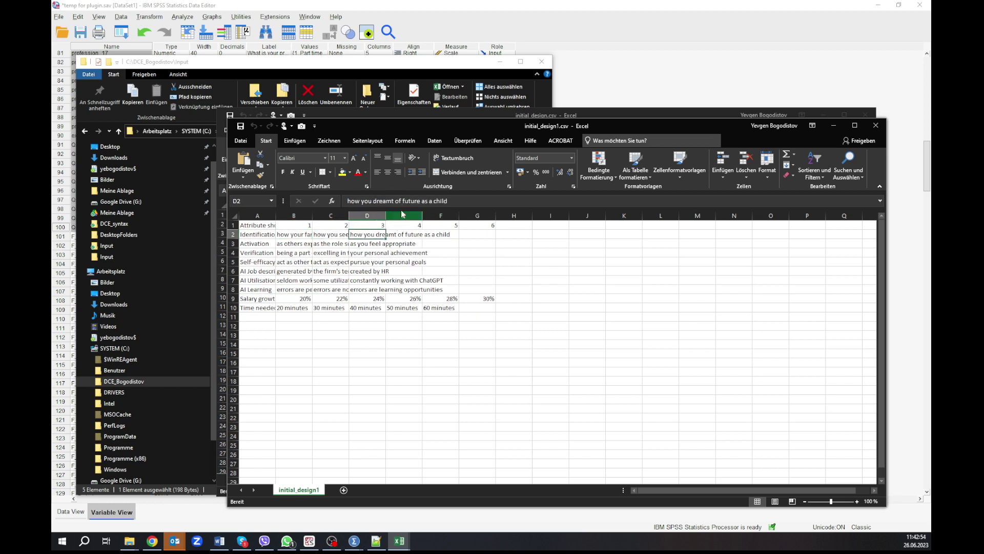
click(295, 235)
click(324, 235)
click(373, 231)
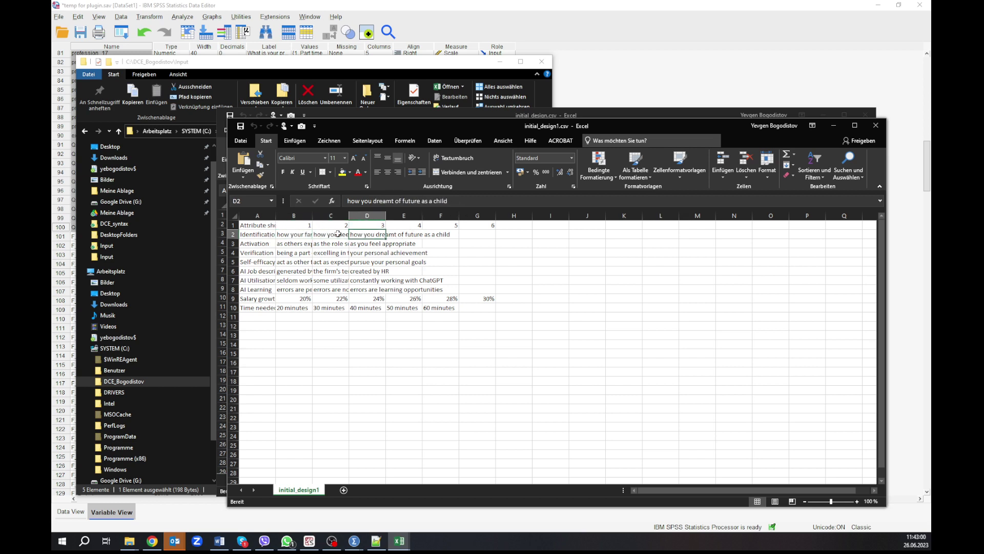
click(288, 236)
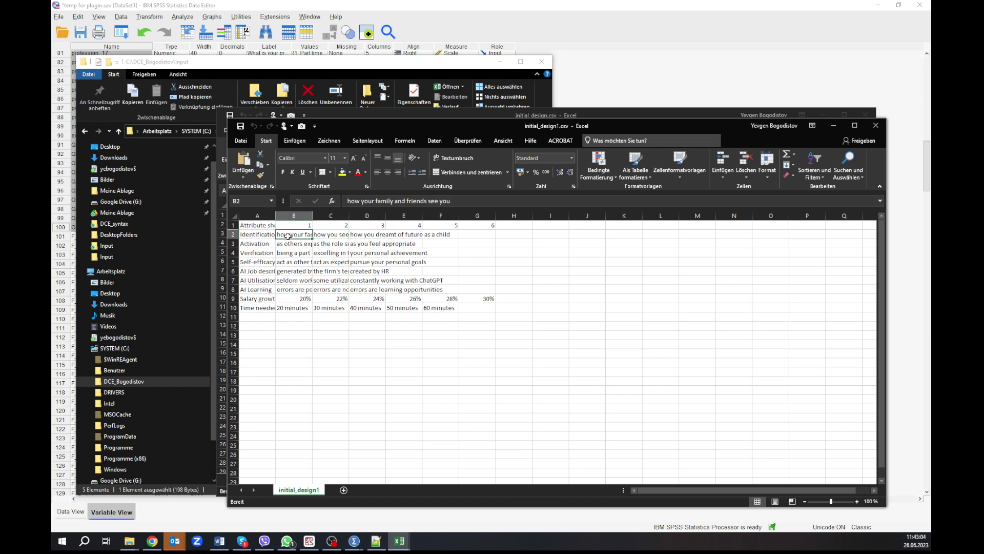
Step: Copy the attribute table A1:G10 from initial_design1.csv into initial_design.csv starting at cell A1, and save the file
click(337, 235)
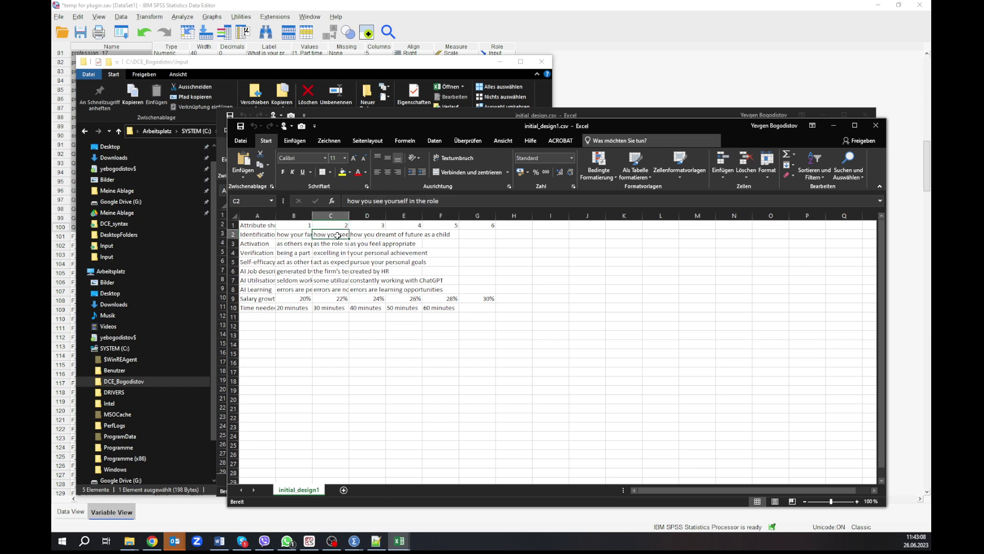
click(364, 237)
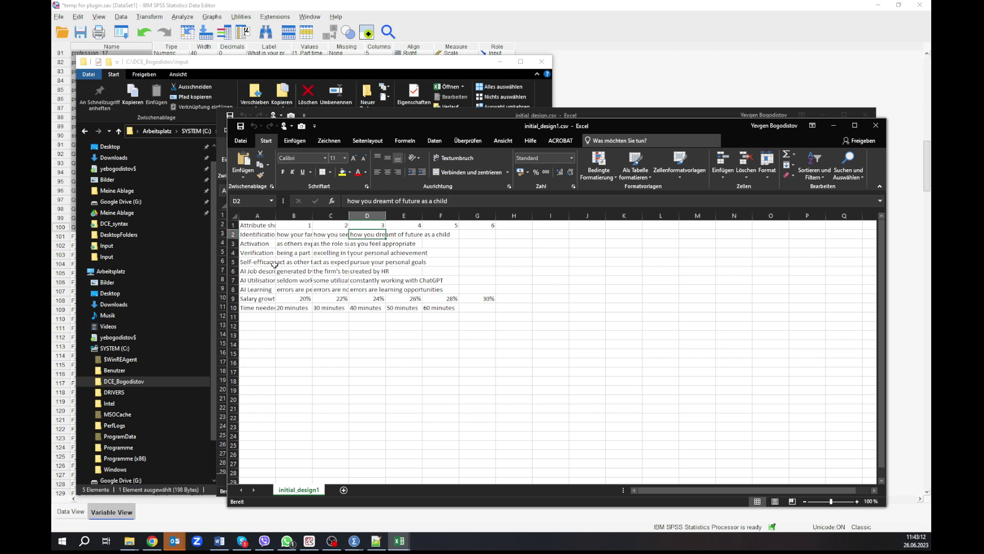
drag(251, 225, 500, 314)
key(ctrl+c)
drag(502, 126, 862, 95)
click(258, 216)
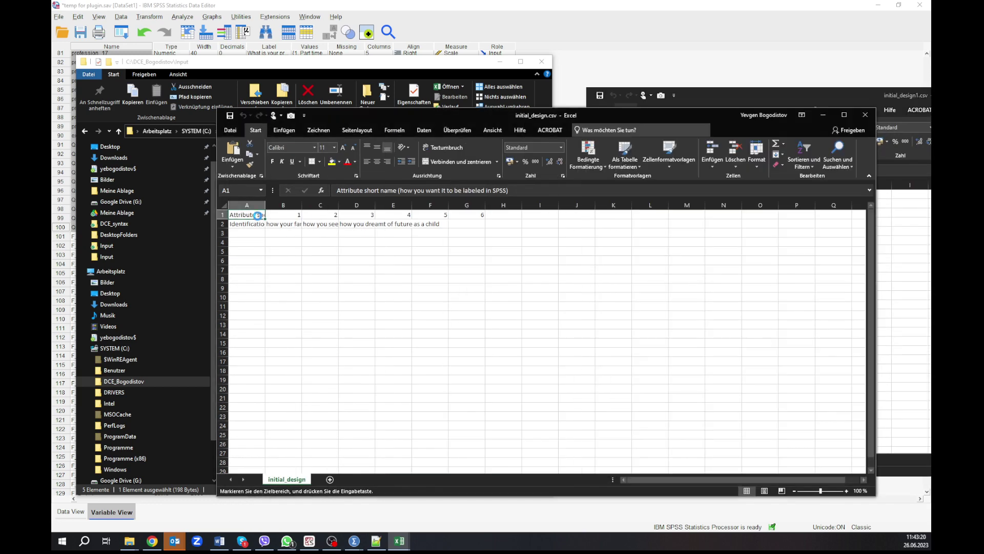
key(ctrl+v)
click(369, 339)
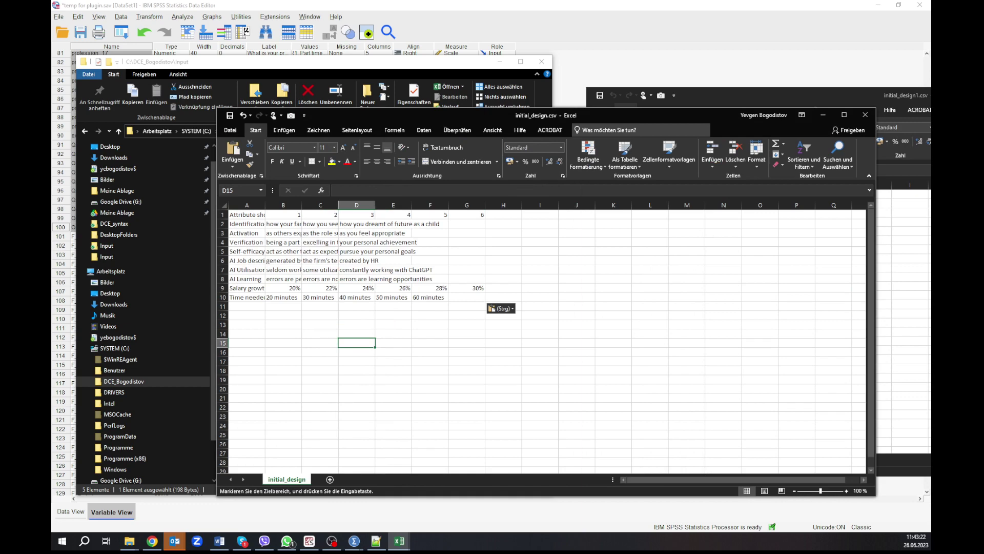
key(alt+Tab)
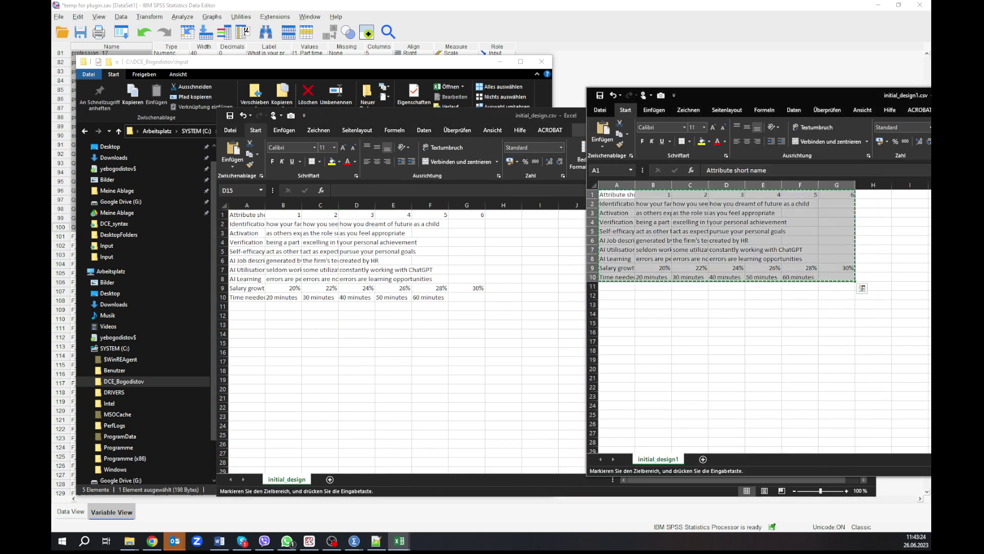
key(alt+Tab)
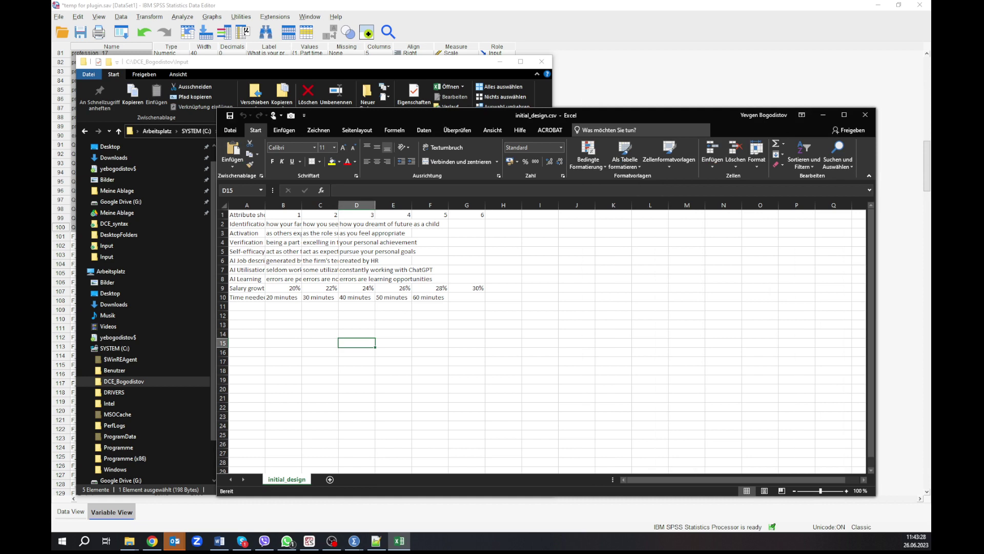
Step: Move initial_design.csv aside and open attributes_names_types.csv from the Input folder
click(129, 541)
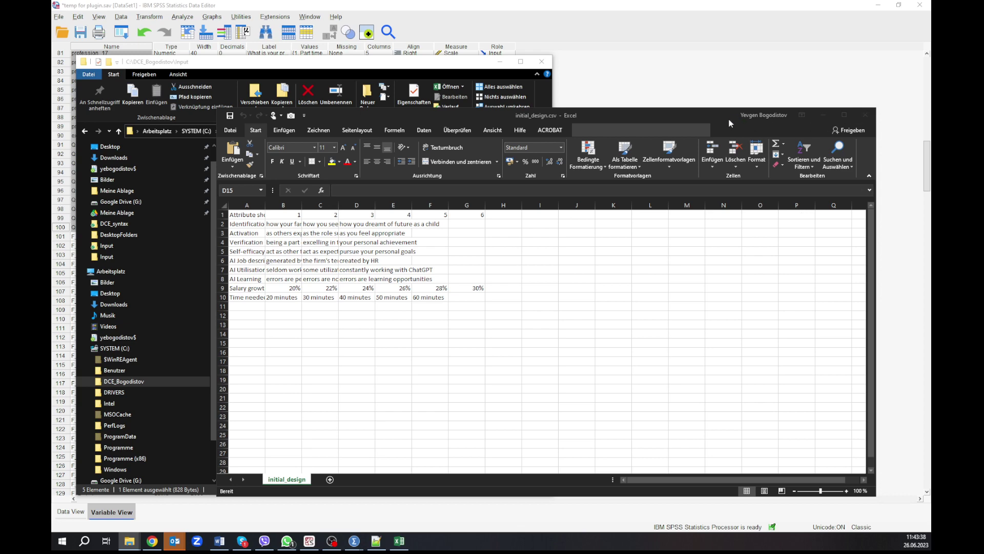
drag(708, 112, 965, 105)
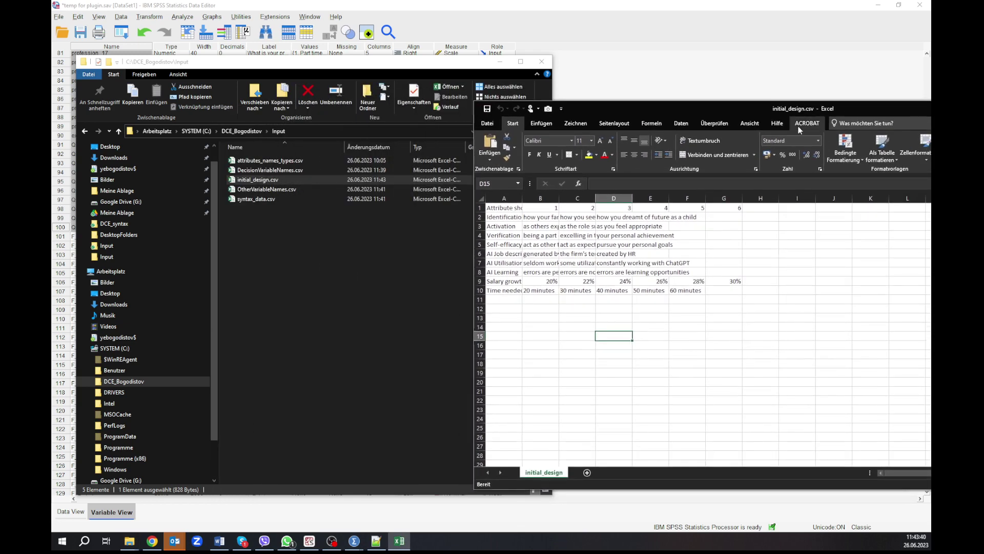
click(247, 163)
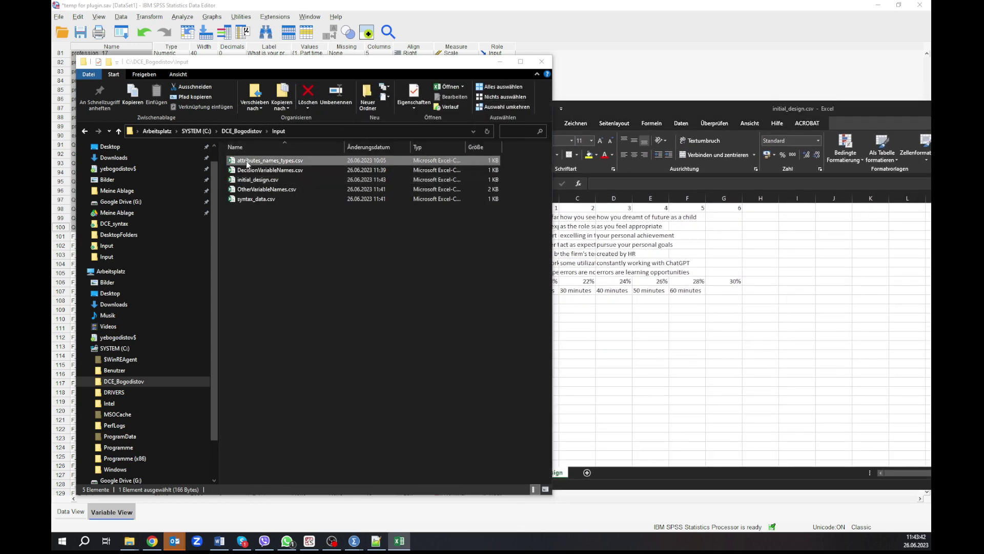
key(Return)
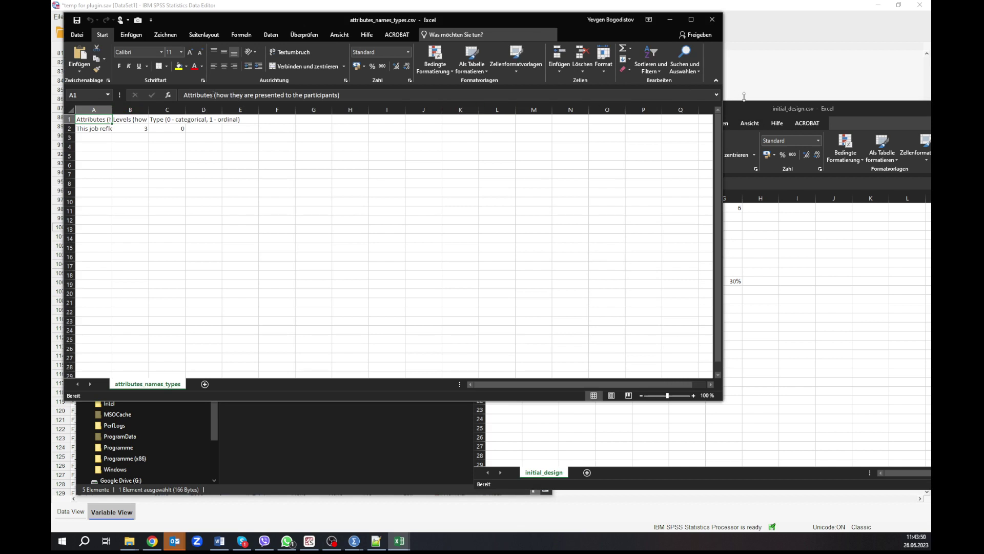
Step: Compare the Identification name and levels in A2:D2 of initial_design.csv with the attribute wording in A2 of attributes_names_types.csv
click(748, 108)
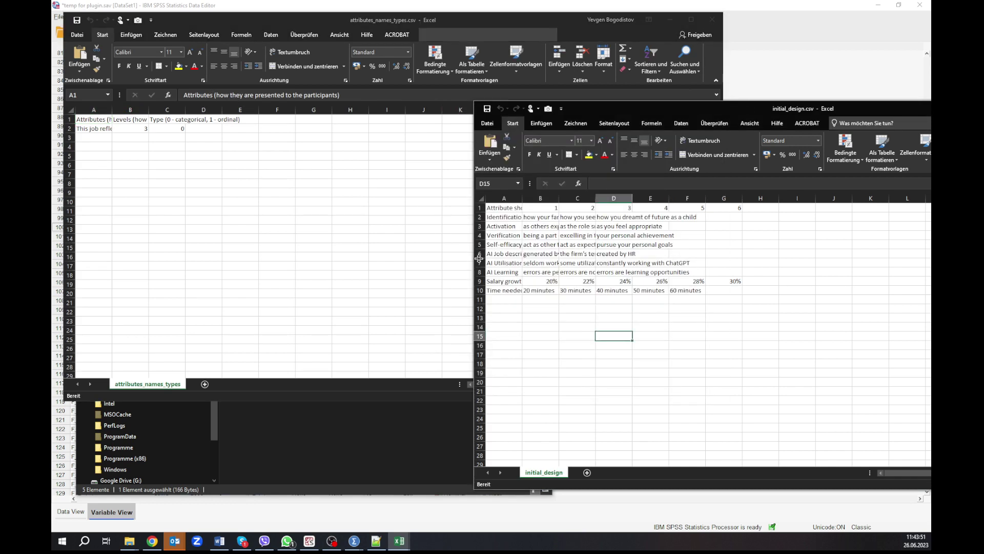
click(500, 219)
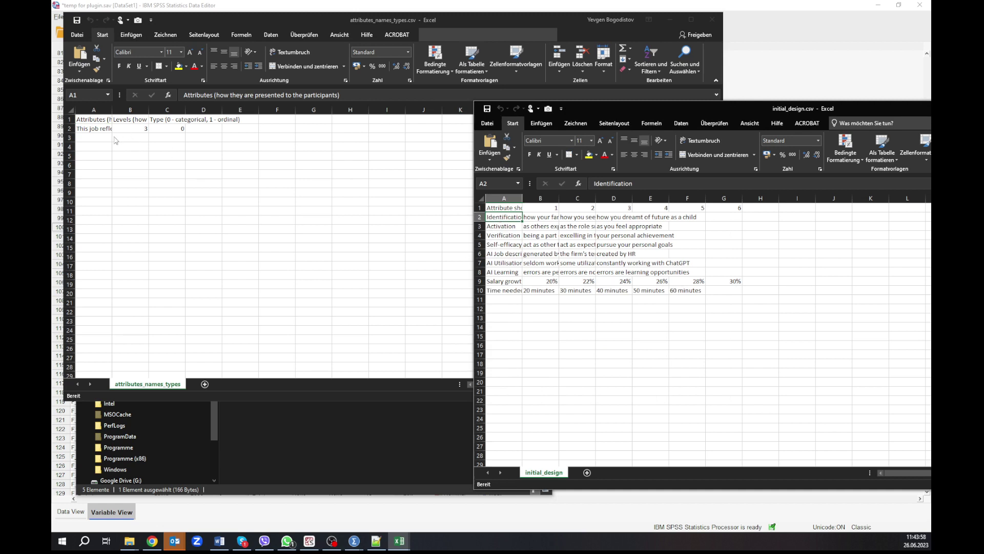
click(108, 139)
click(107, 129)
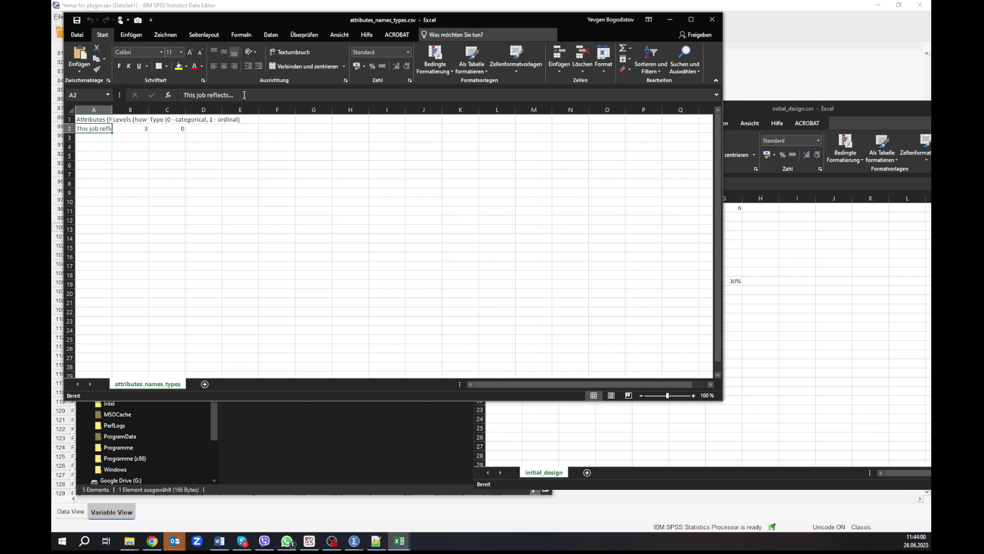
click(775, 236)
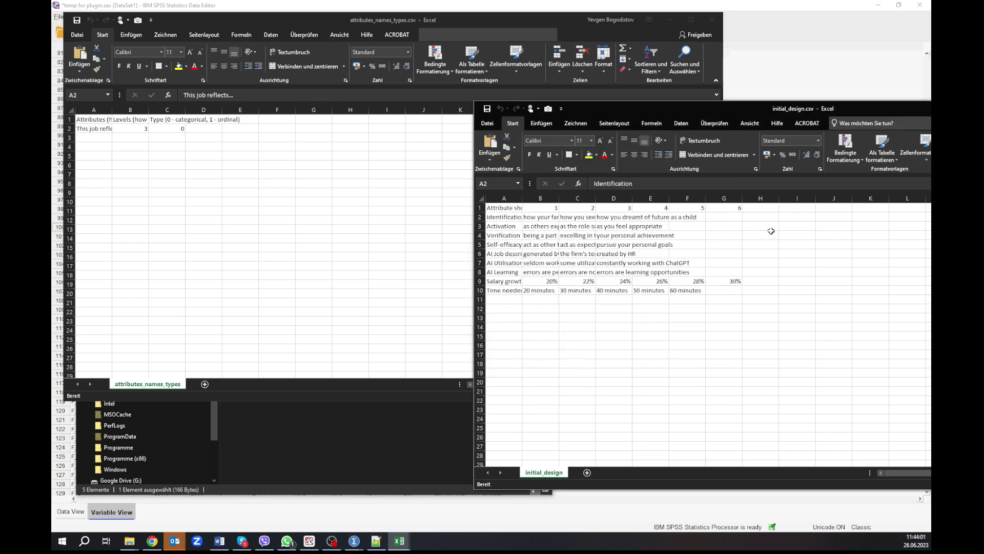
click(555, 218)
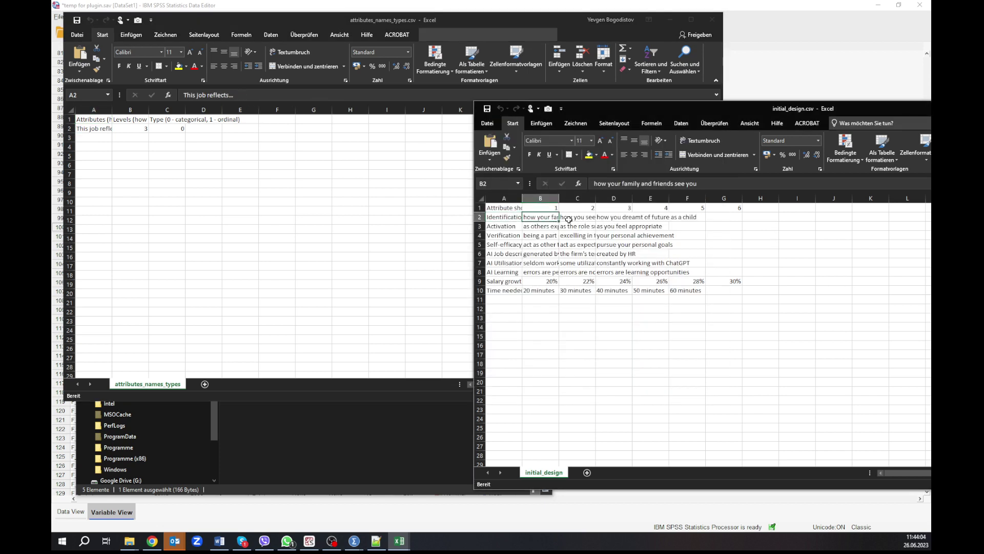
click(568, 218)
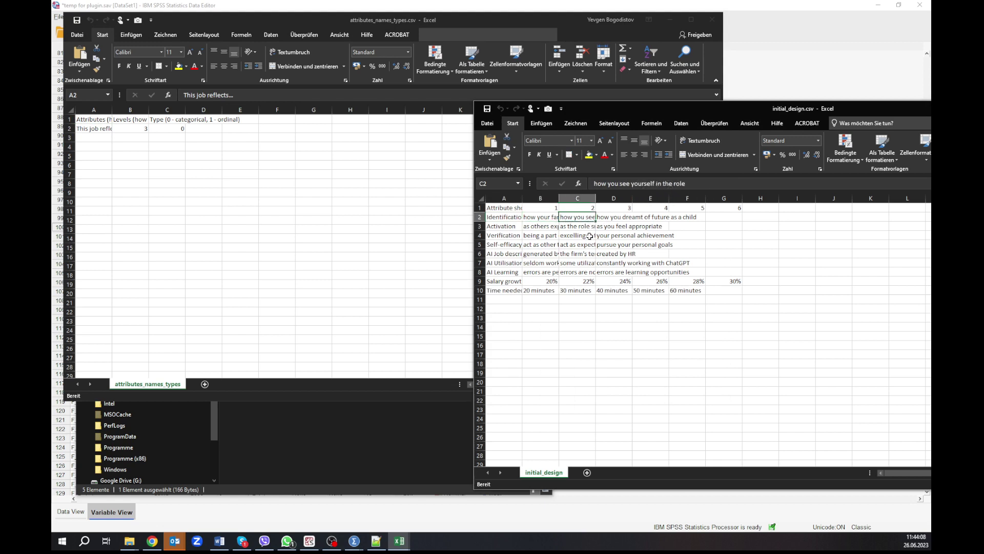
click(605, 217)
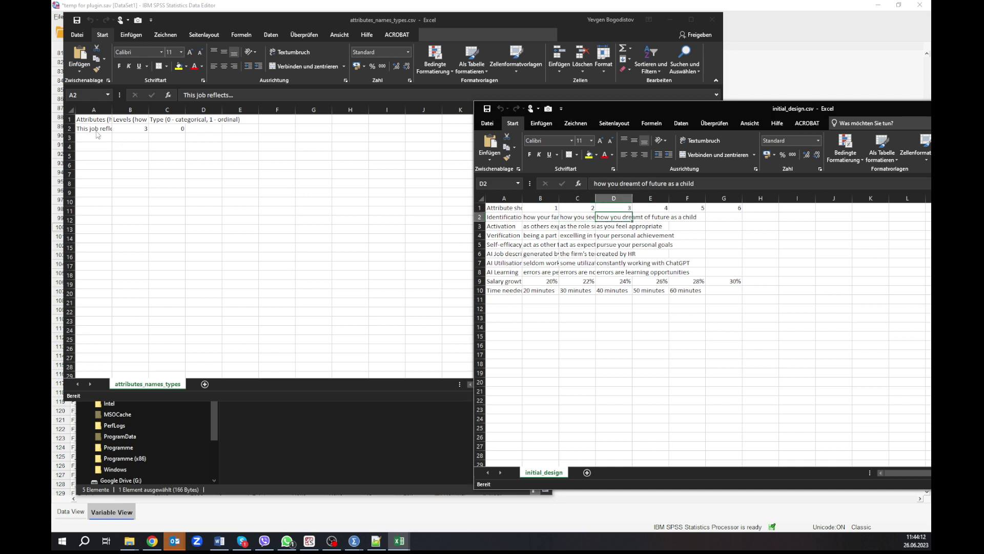
click(95, 128)
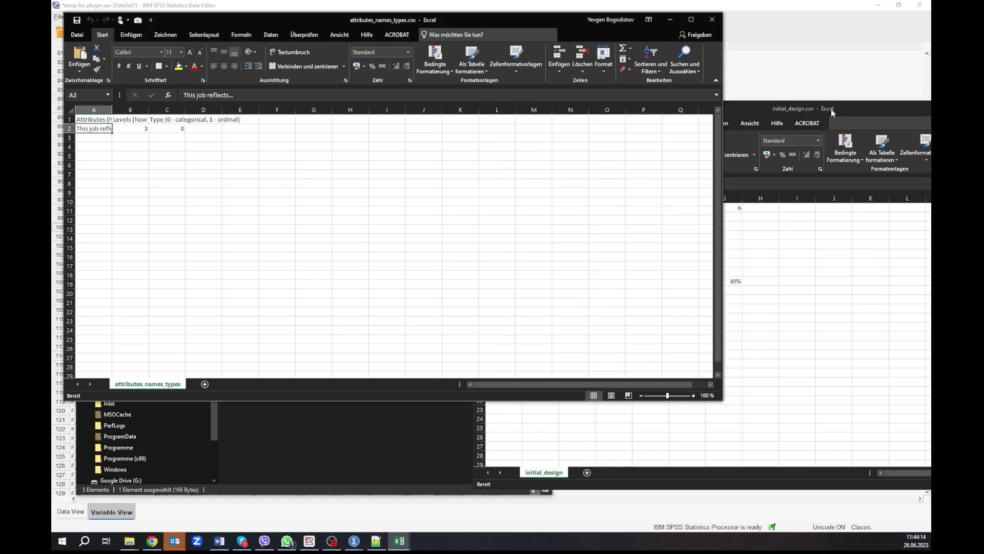
click(803, 113)
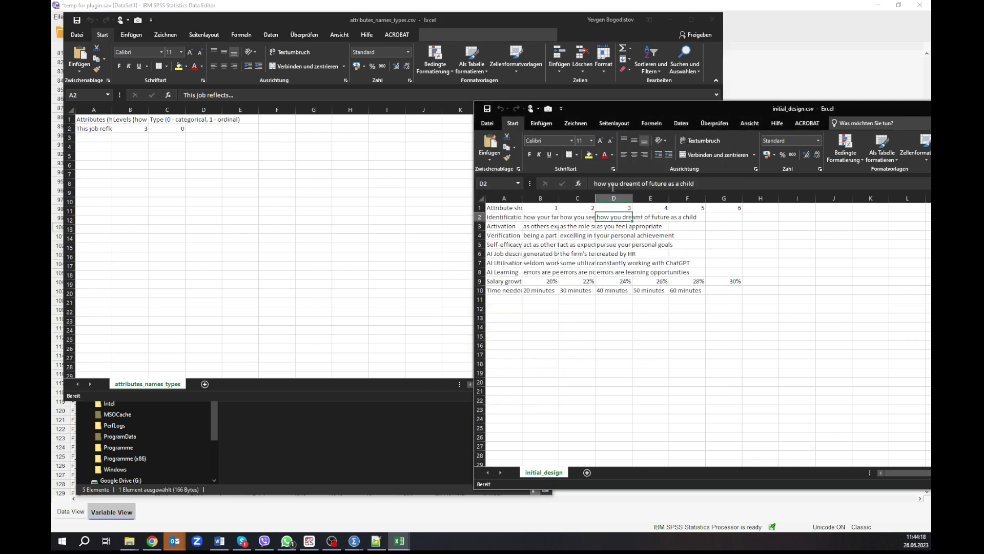
Step: Review the attribute short names in column A of initial_design.csv, and close the file
drag(506, 208, 504, 270)
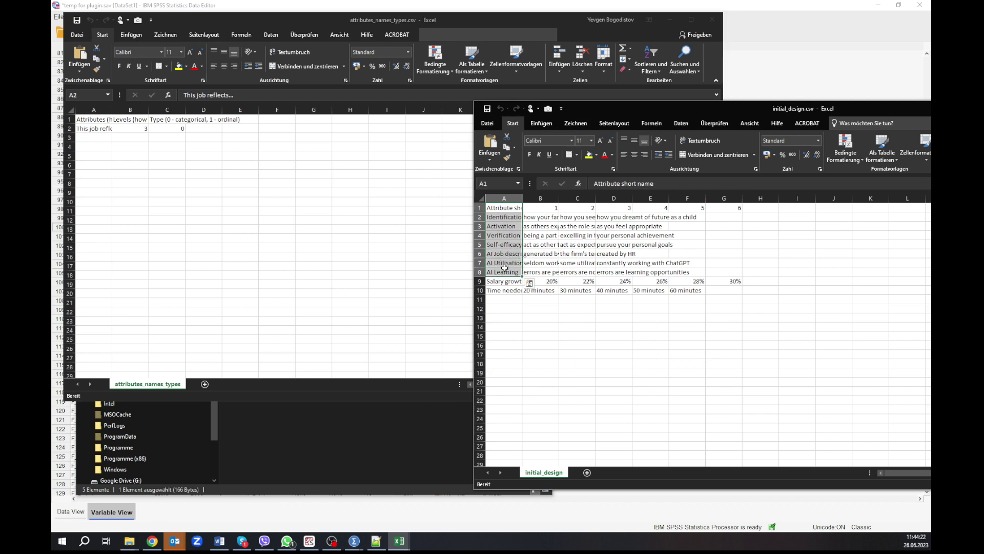
click(510, 226)
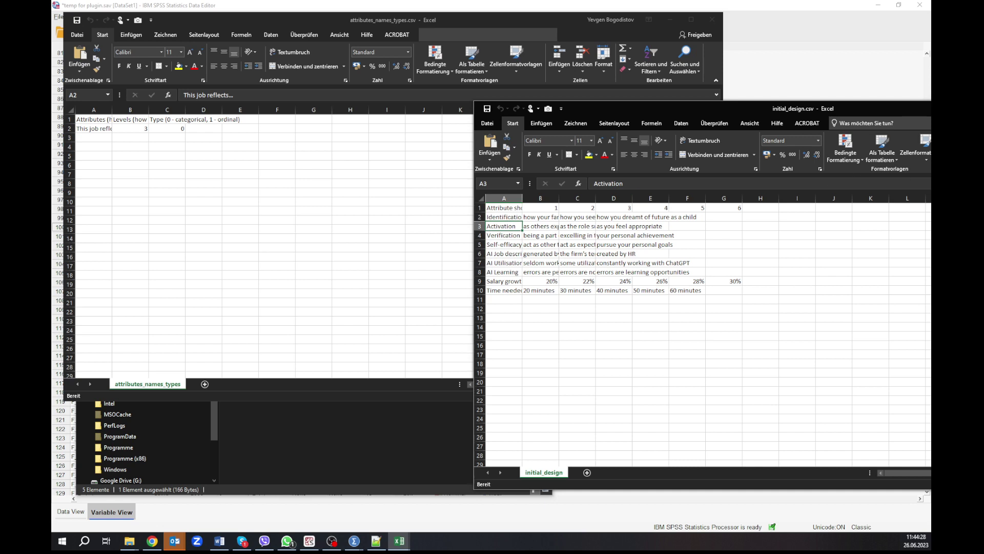
key(alt+F4)
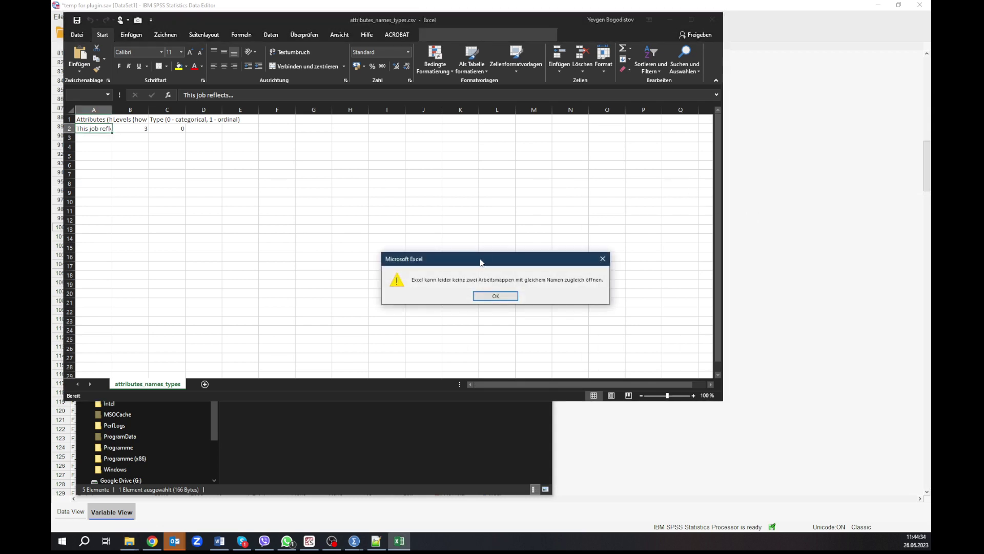
click(488, 300)
key(ctrl+n)
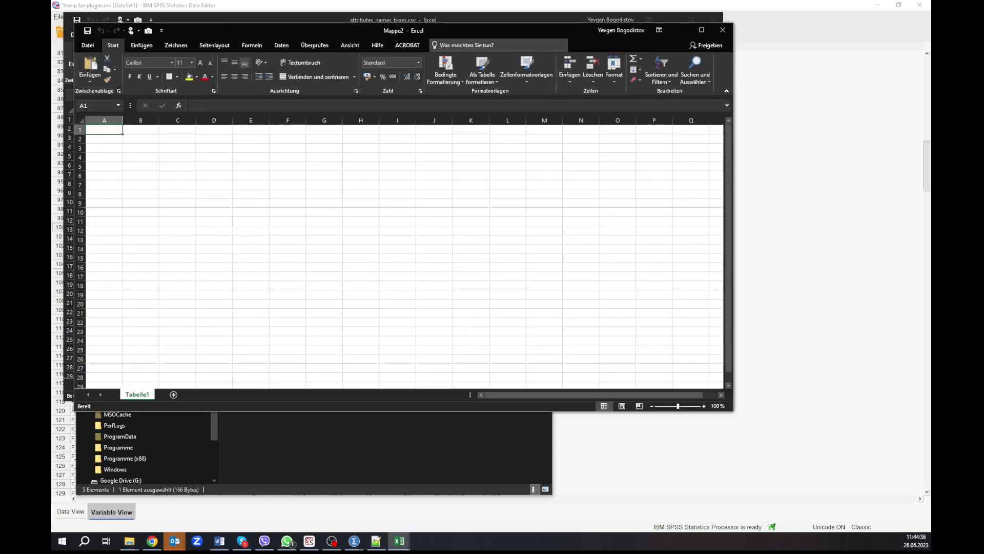
click(723, 31)
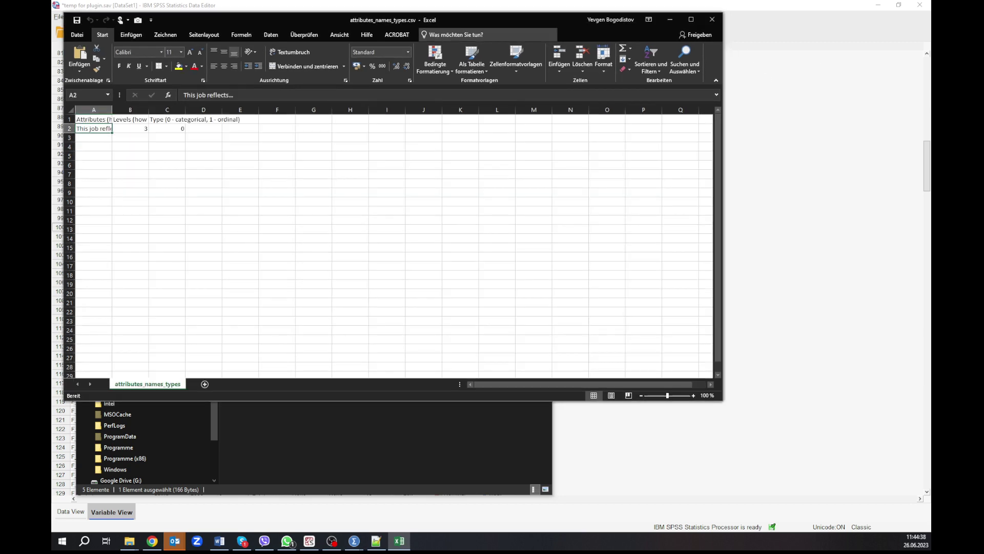
Step: Bring up attributes_names_types1.csv and read the attribute wordings in cells A2 to A10
key(alt+F4)
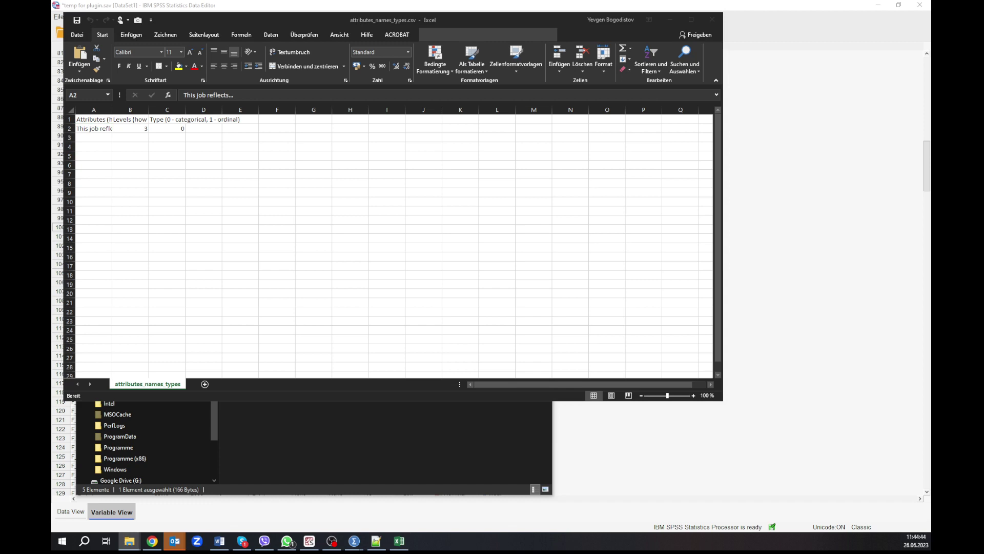
key(alt+Tab)
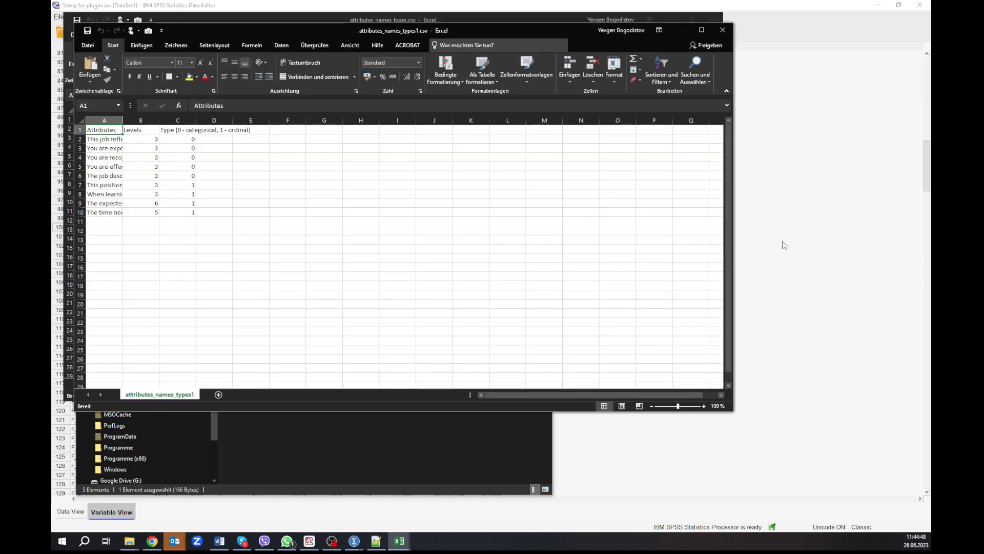
click(104, 139)
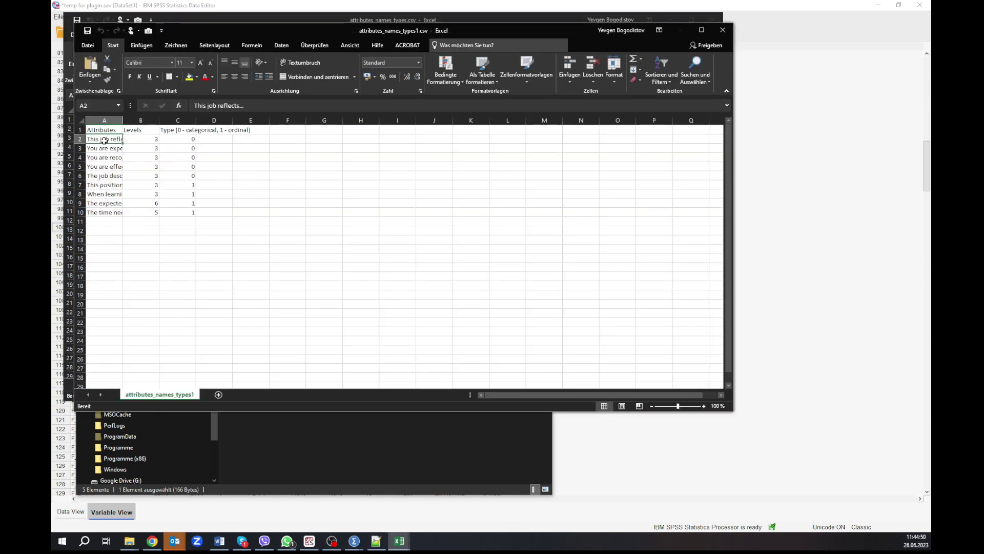
click(104, 150)
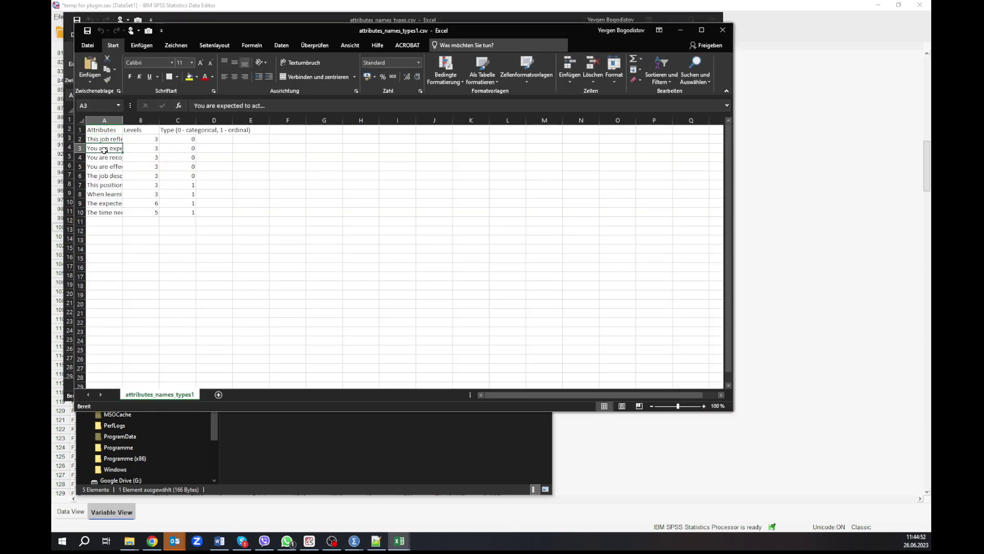
click(108, 159)
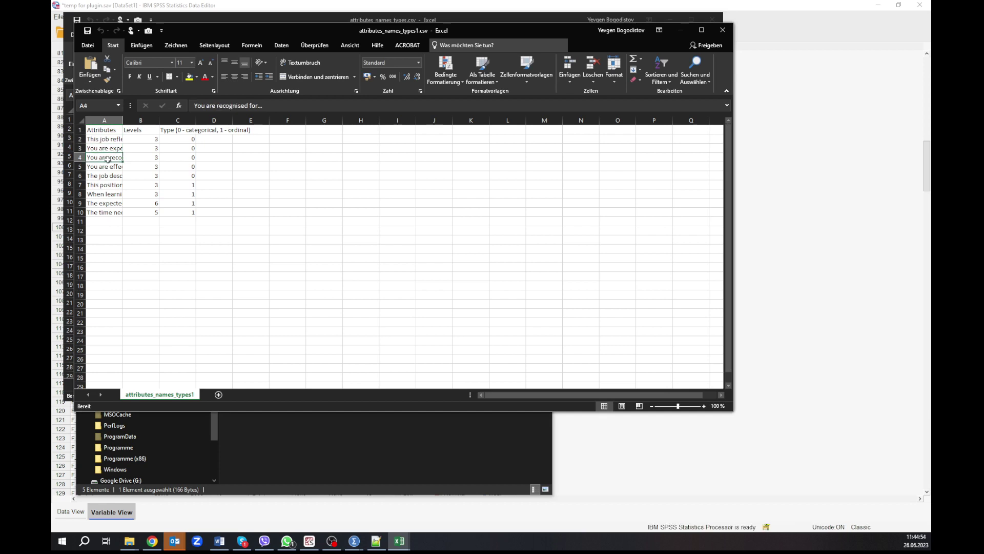
click(108, 167)
click(111, 140)
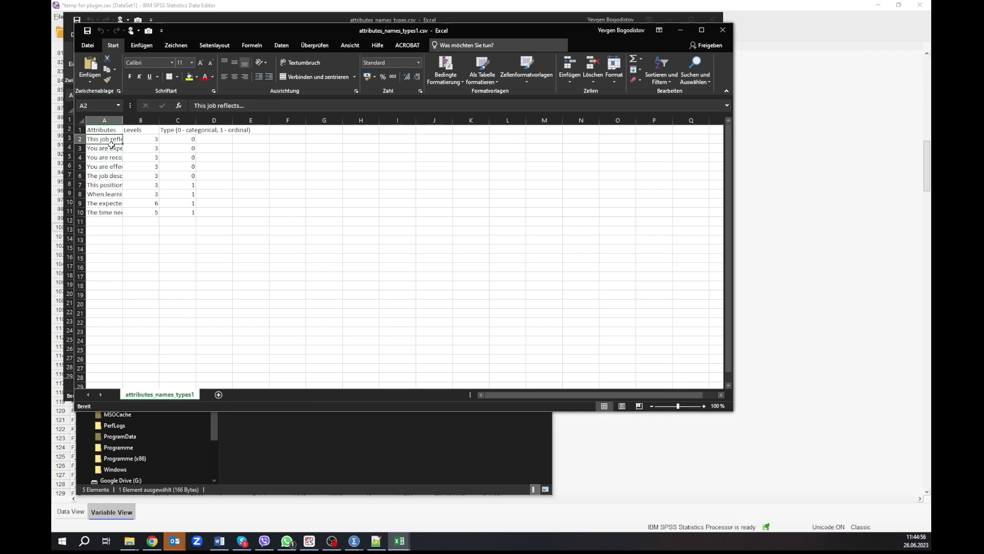
drag(111, 145, 112, 209)
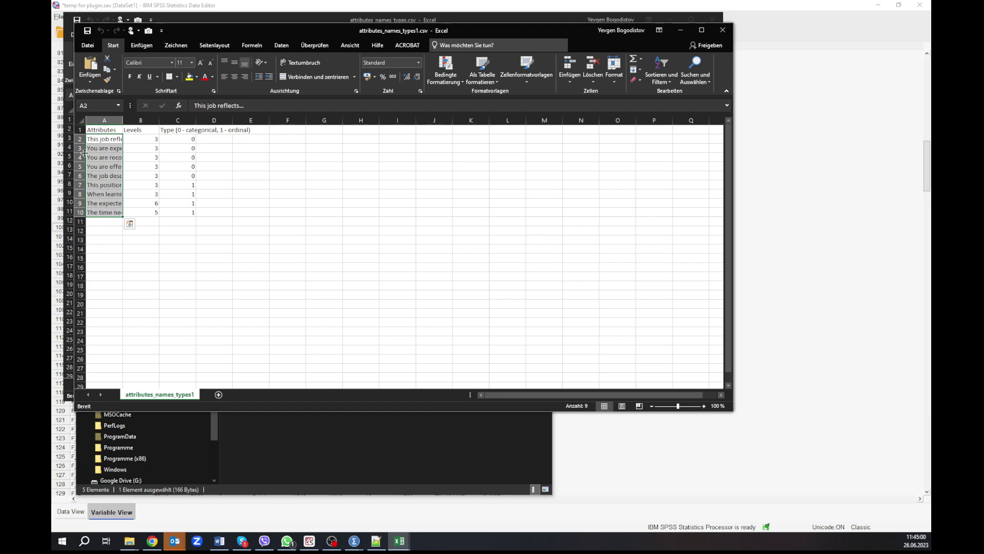
Step: Examine the number of levels in column B for the first attribute and the attributes in rows 9 and 10
click(143, 139)
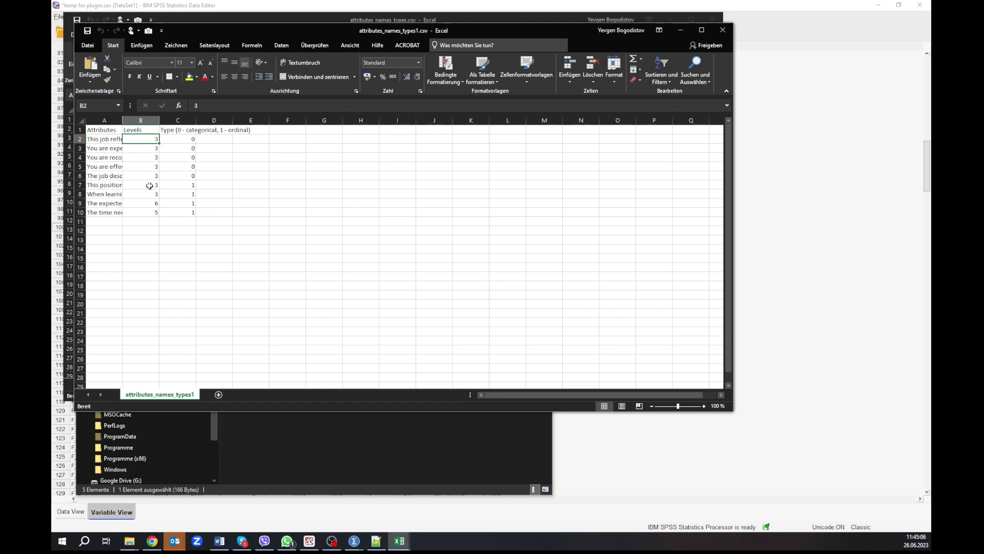
click(150, 203)
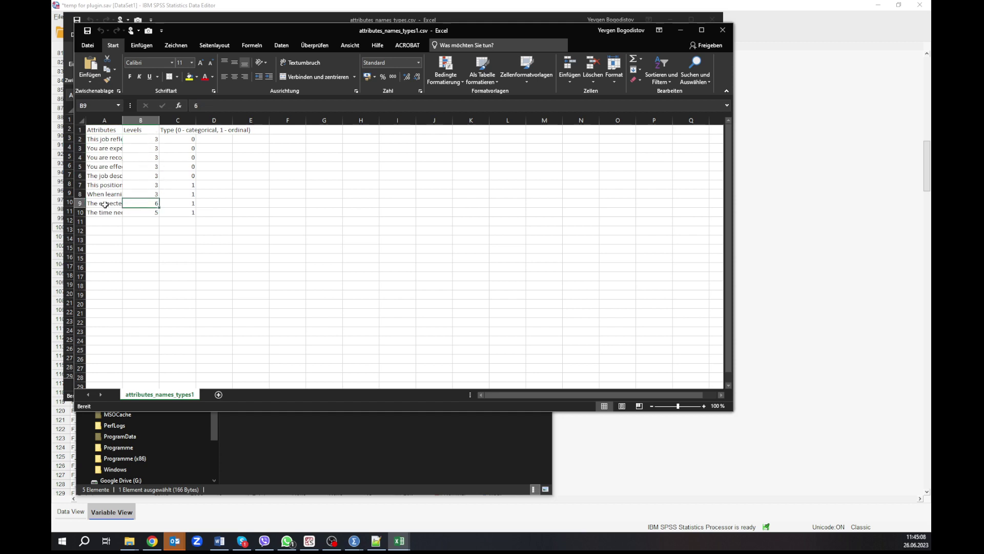
click(105, 205)
click(155, 203)
click(111, 213)
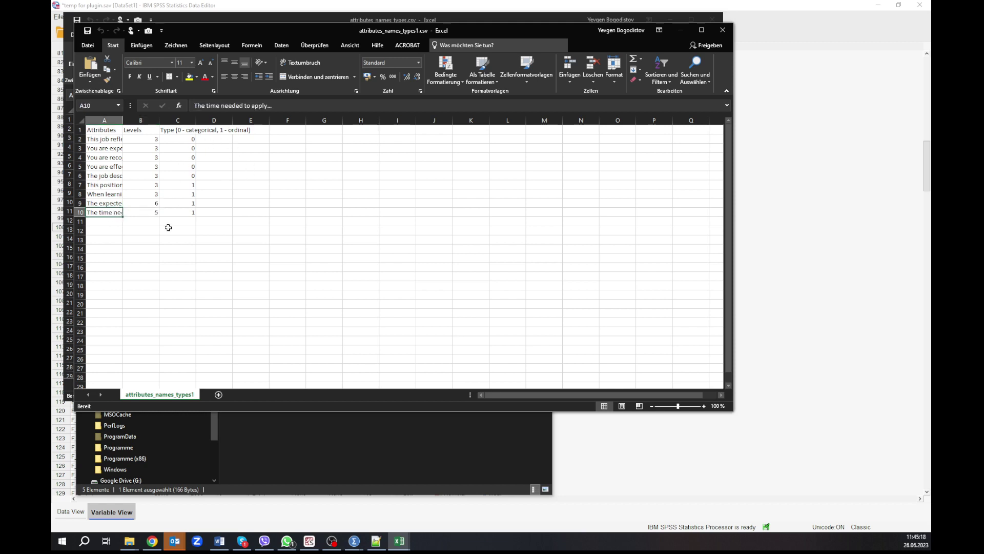
Step: Copy the attributes table A1:C10 from attributes_names_types1.csv and paste it at A1 of attributes_names_types.csv
drag(104, 129, 182, 209)
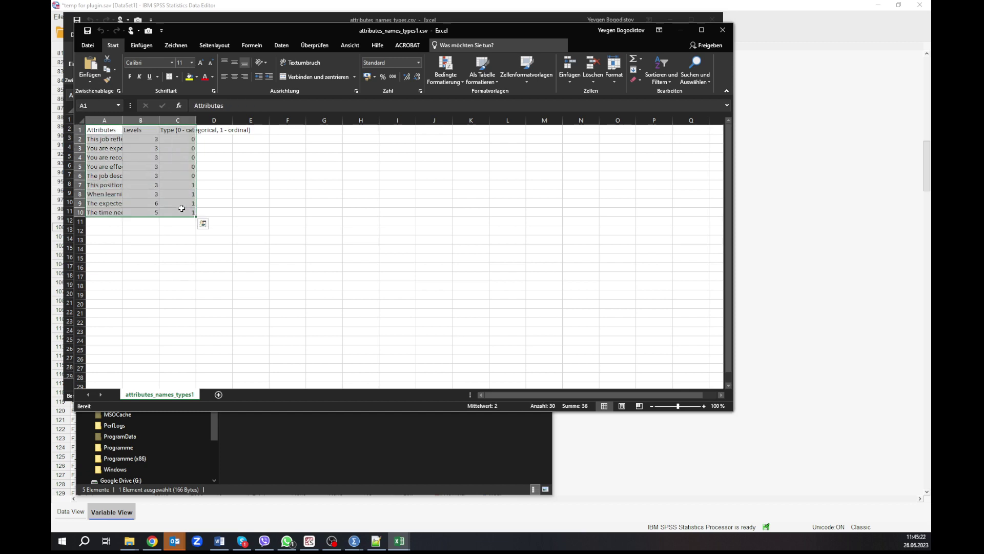
key(ctrl+c)
drag(330, 35, 646, 16)
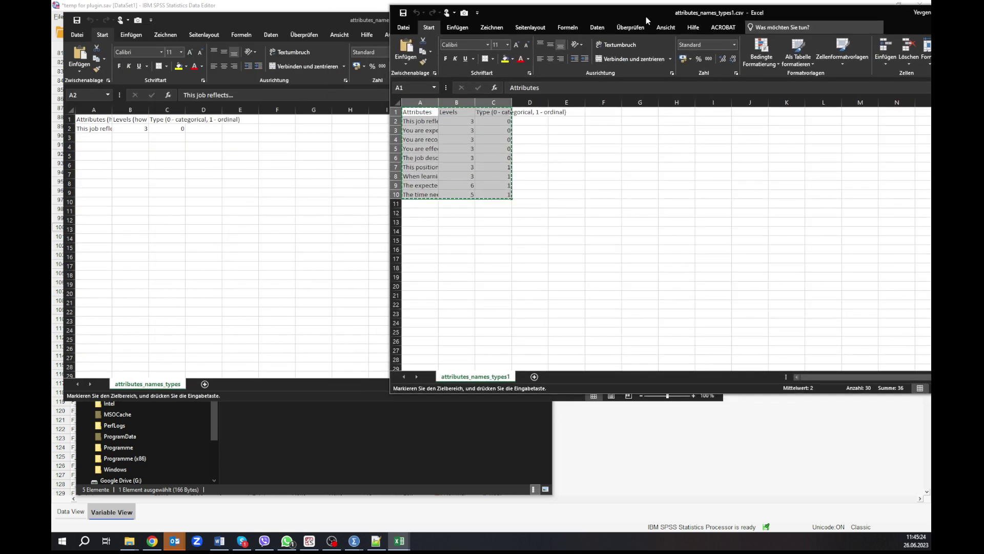
click(91, 119)
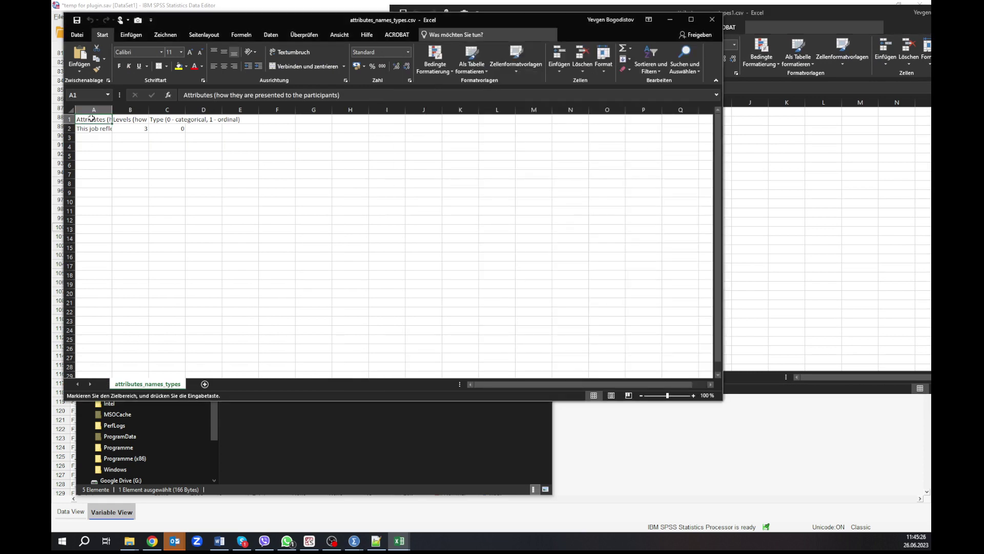
key(ctrl+v)
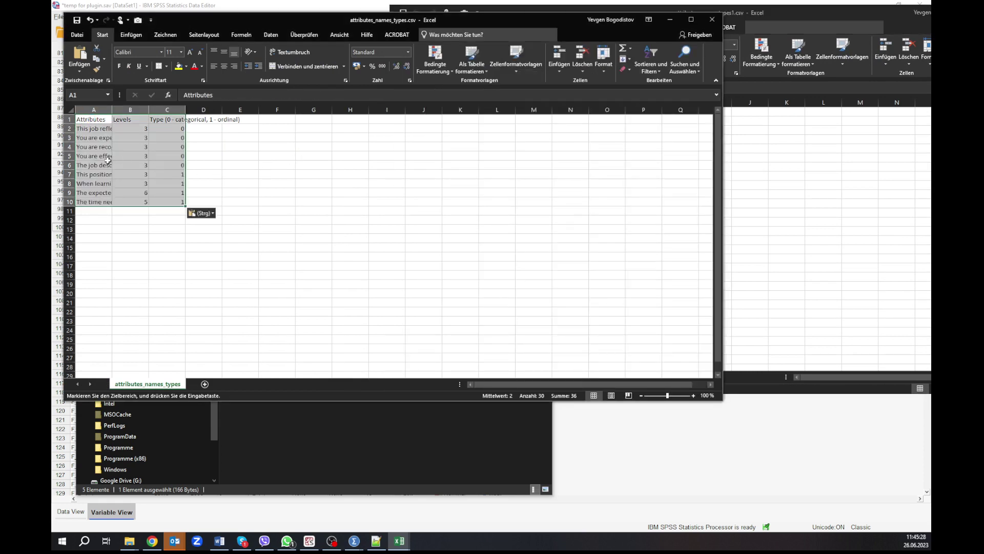
Step: Save attributes_names_types.csv, and close it along with attributes_names_types1.csv
click(77, 20)
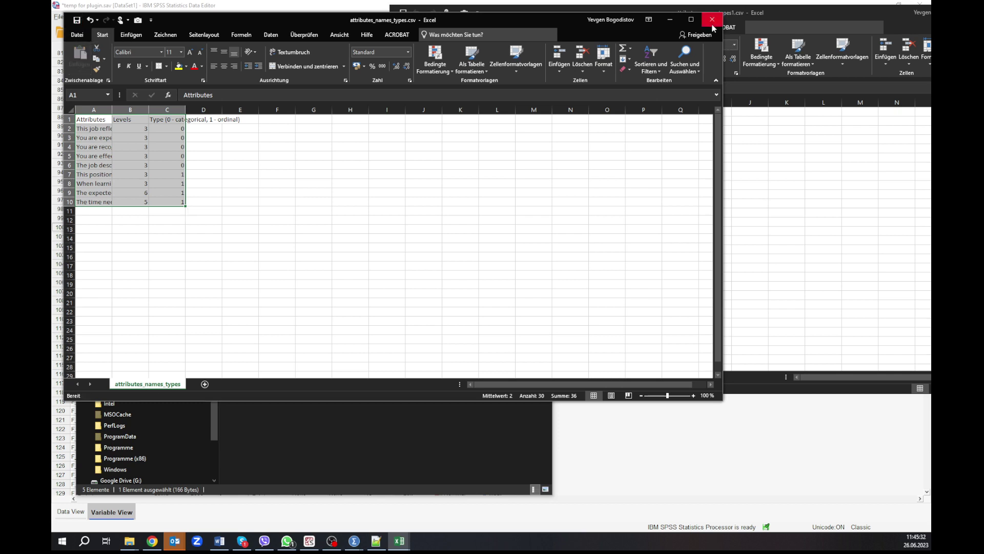
click(712, 19)
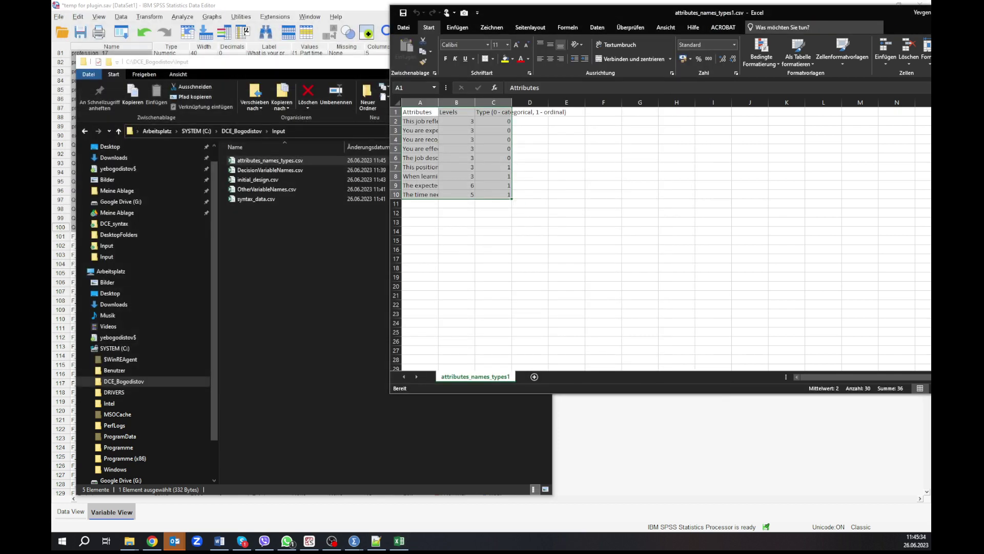
key(alt+F4)
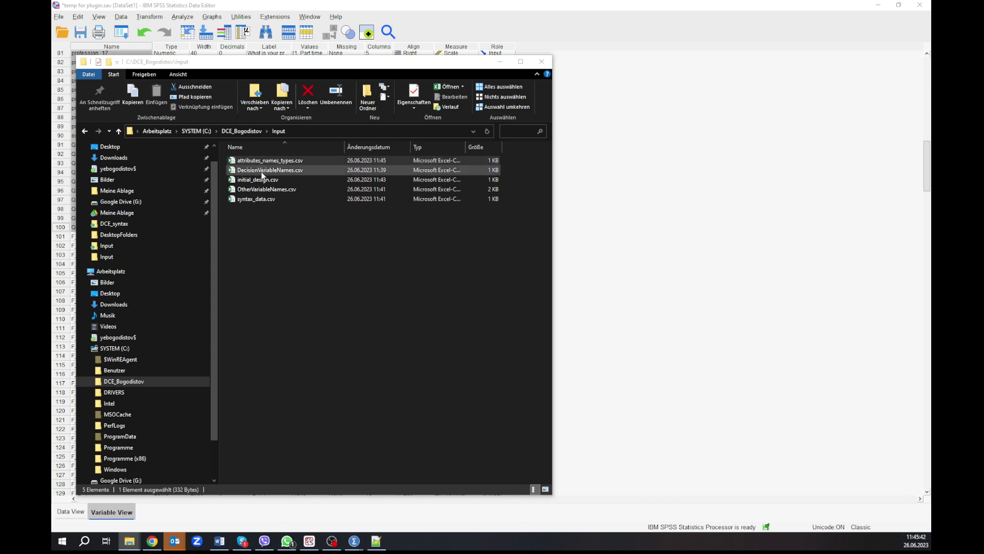
Step: Check the parameters in syntax_data.csv, close it, and open initial_design.csv from the Input folder
double_click(259, 200)
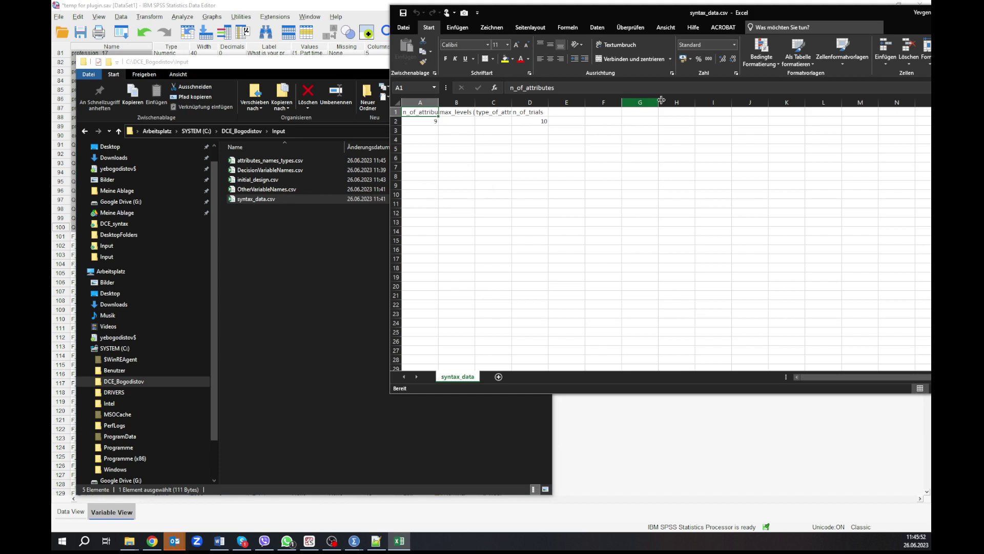
key(alt+F4)
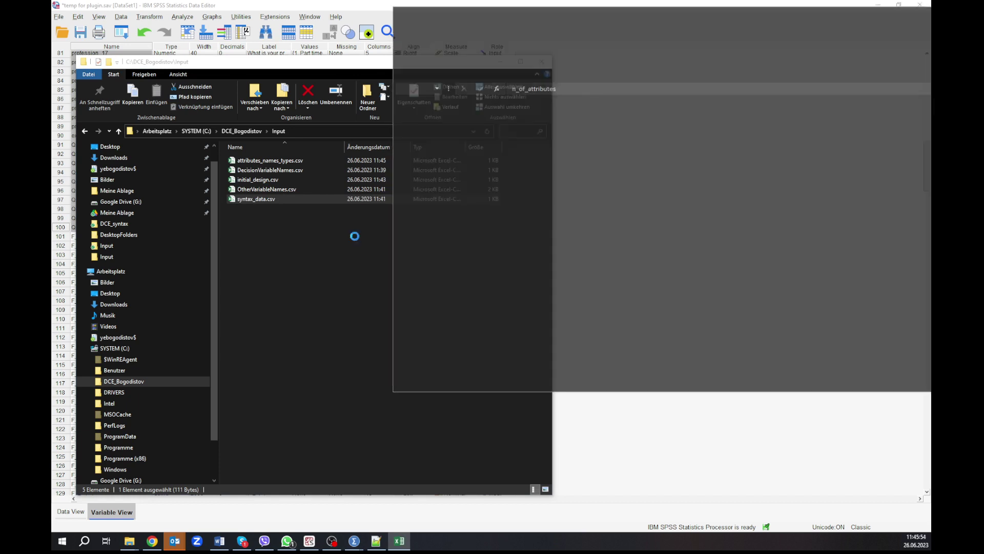
click(254, 179)
double_click(254, 178)
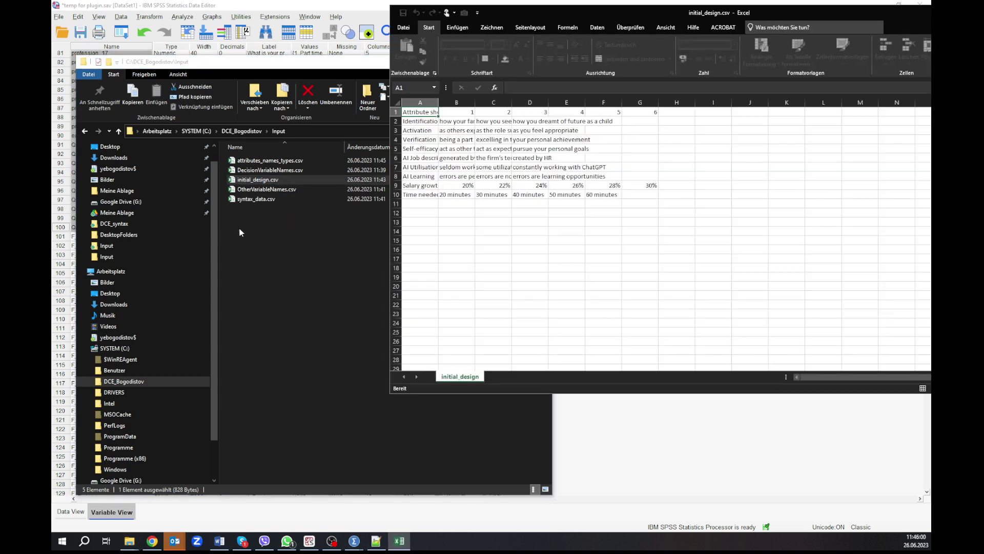
Step: Review the Identification, Activation and Salary growth levels in initial_design.csv, and close the file
drag(641, 112, 425, 122)
click(416, 124)
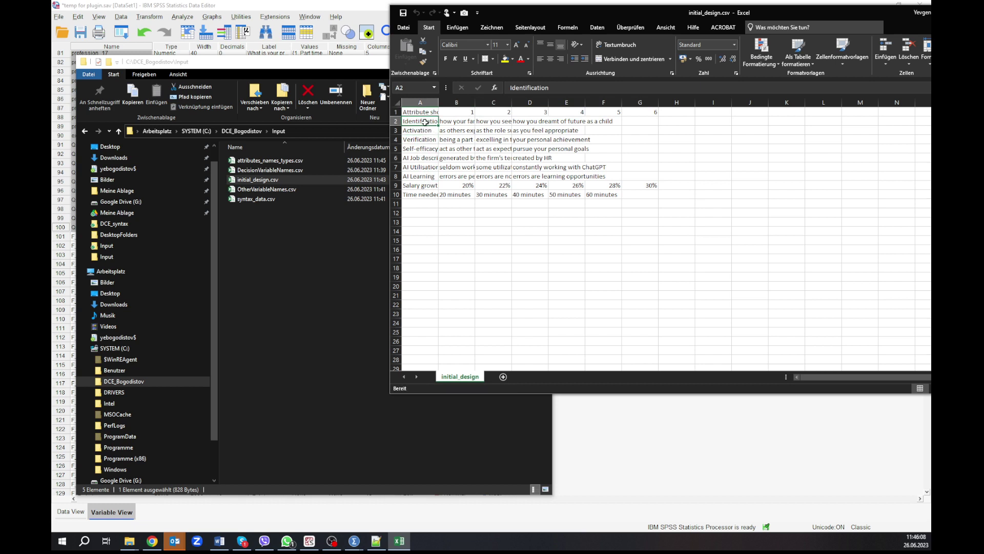
click(469, 123)
click(501, 121)
click(528, 120)
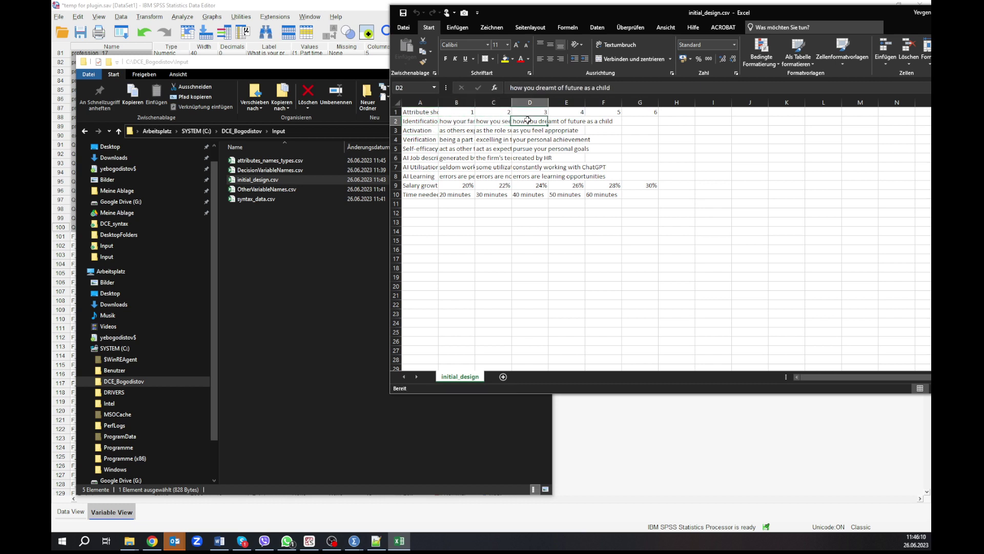
click(470, 128)
click(502, 127)
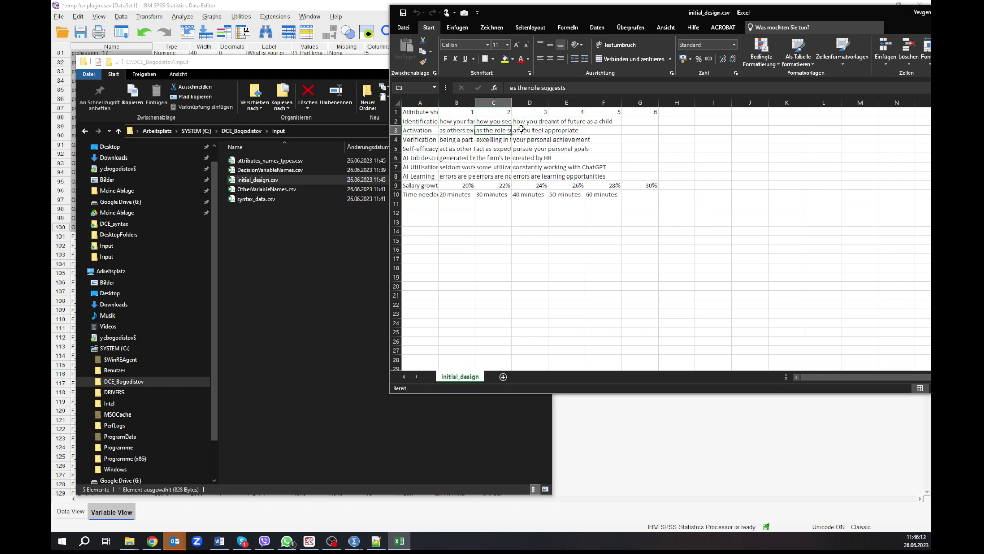
click(521, 129)
click(462, 186)
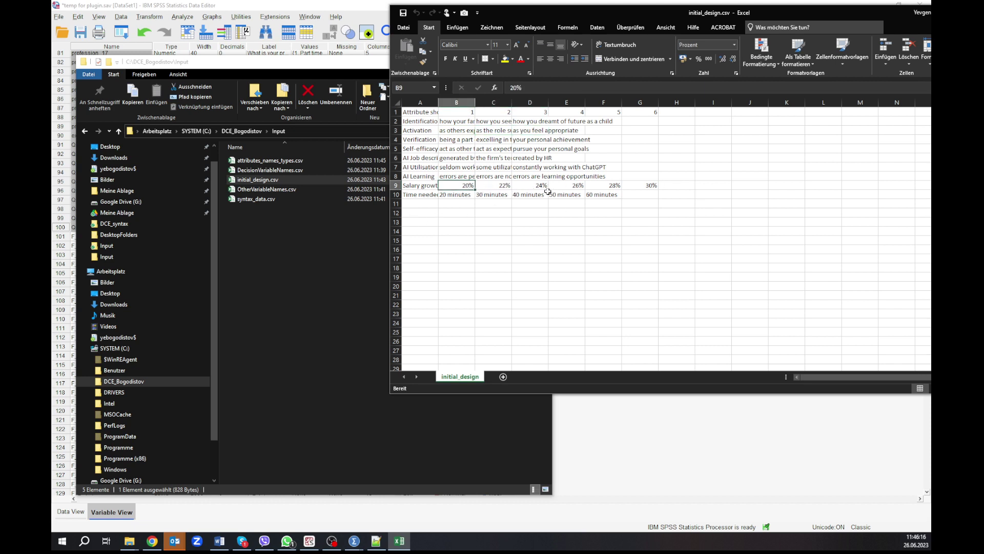
double_click(761, 11)
click(866, 48)
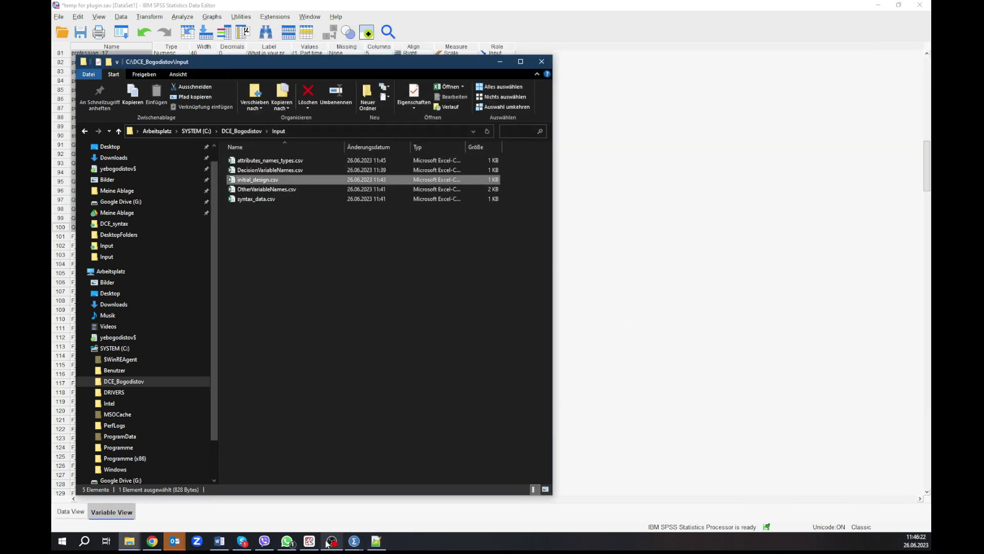
Step: Switch to Spyder, check the base, input and output directory definitions at the start of the script, and run the script
click(245, 135)
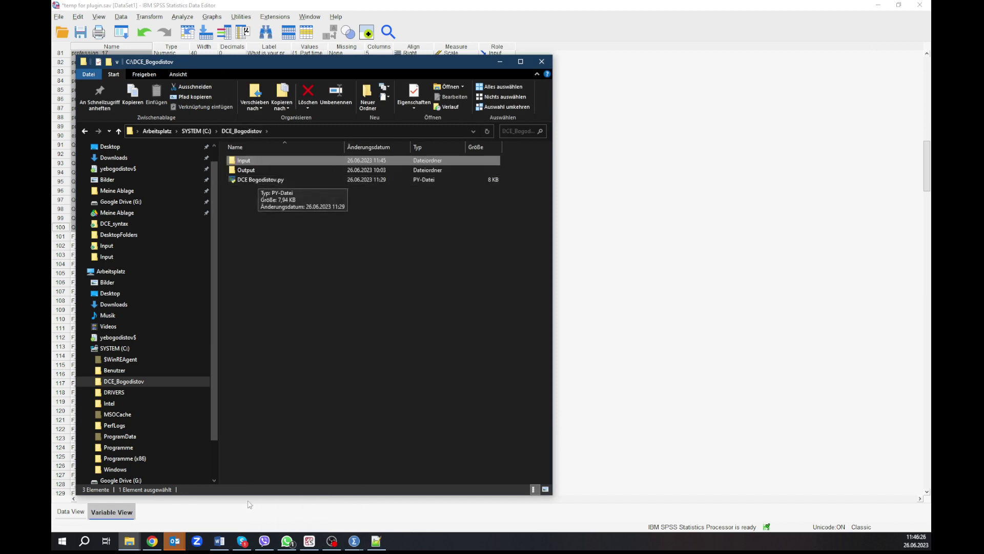
click(309, 542)
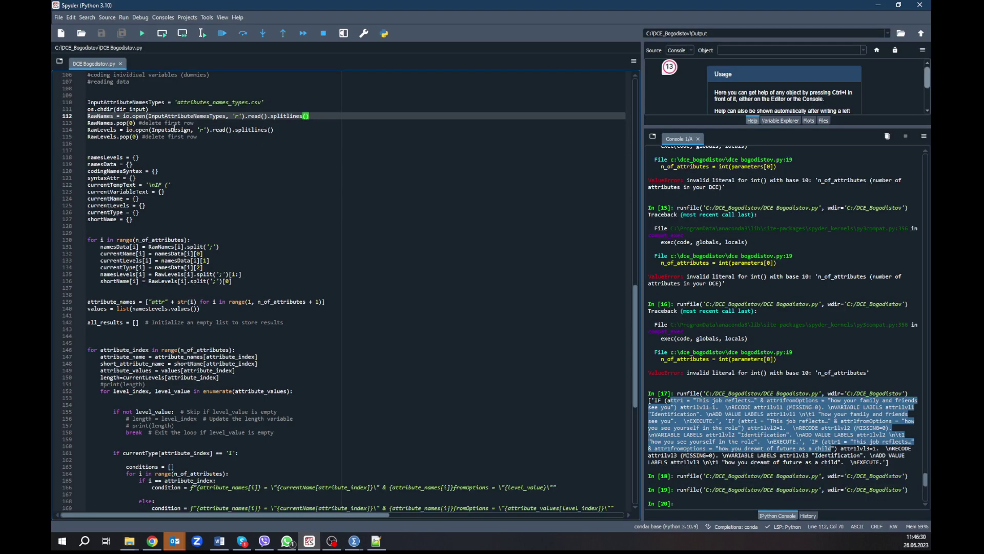
scroll(195, 153, up, 10)
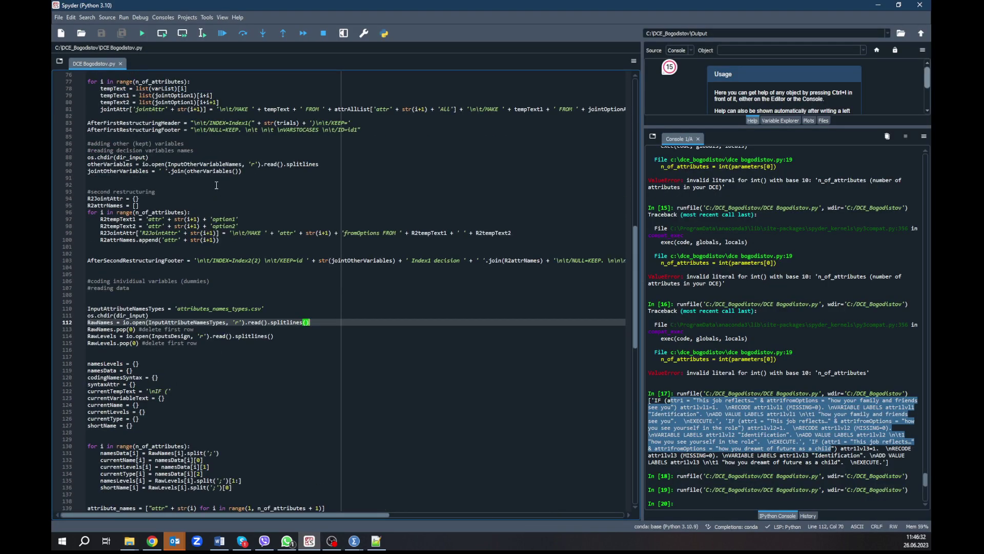
scroll(216, 185, up, 20)
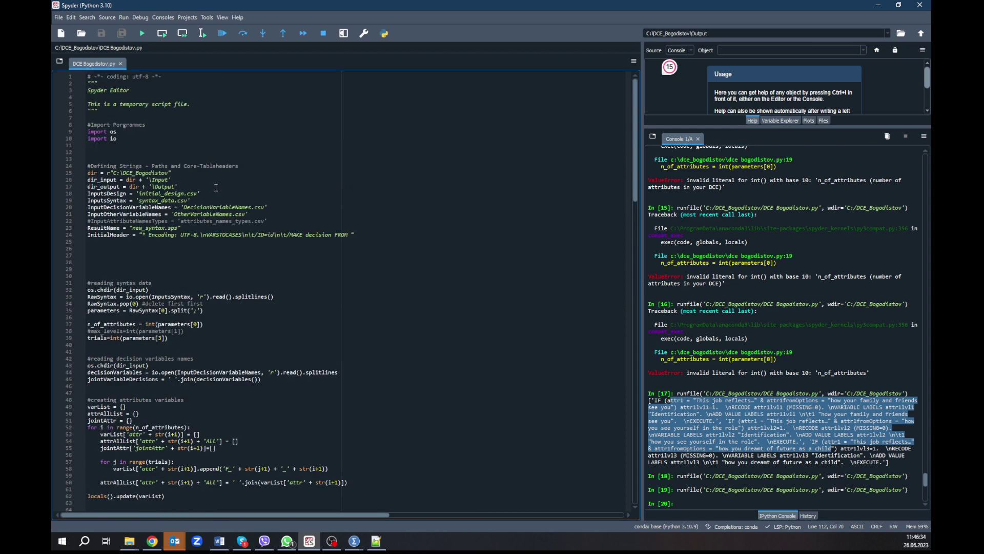
drag(125, 172, 166, 173)
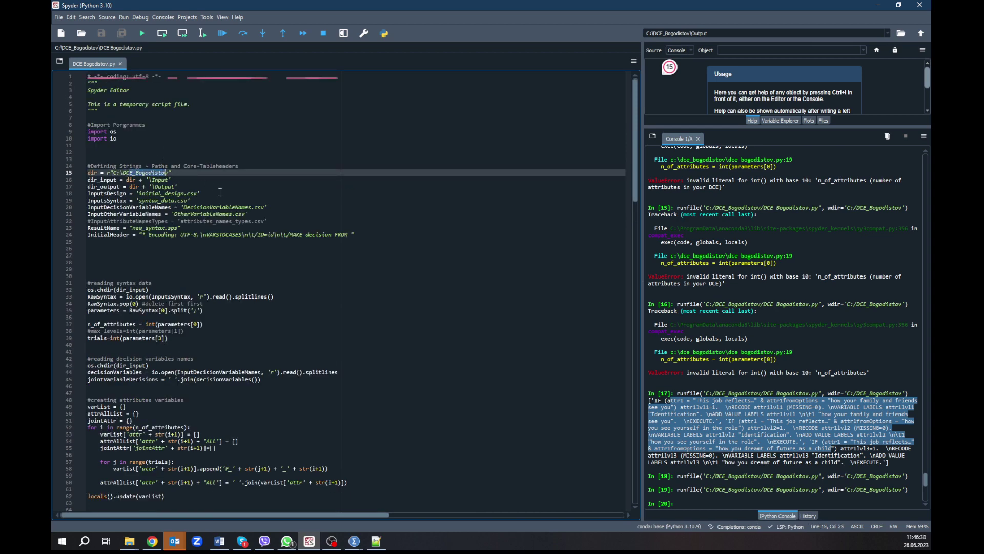
click(264, 189)
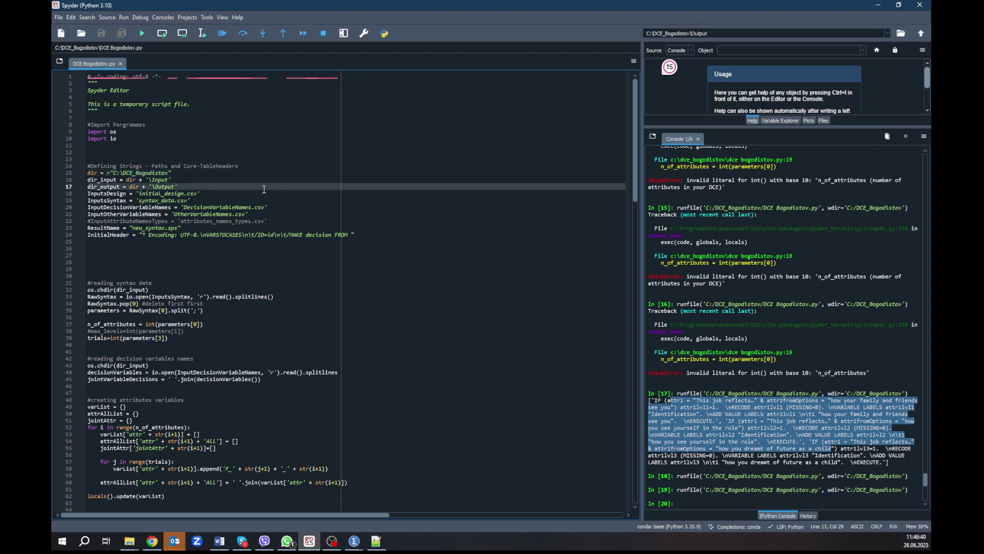
key(F5)
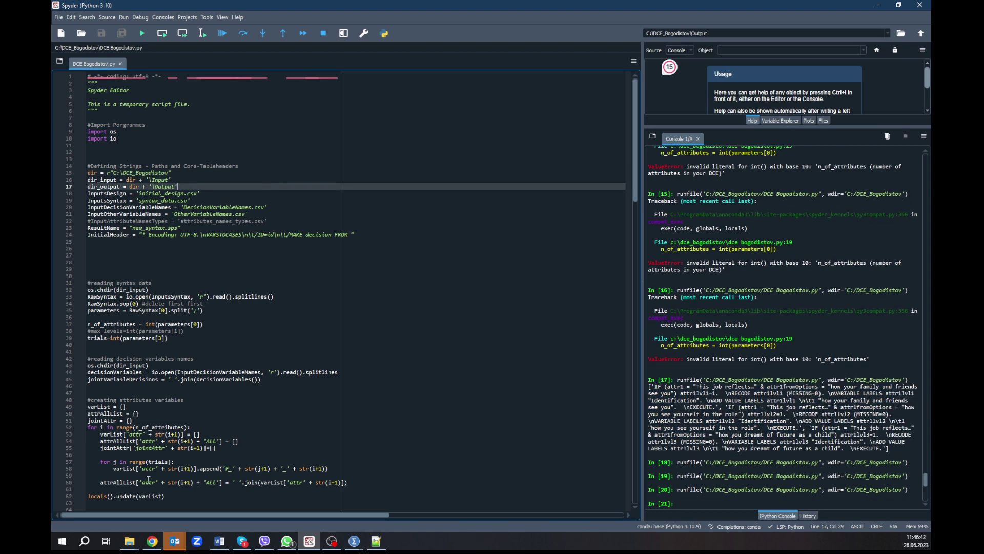
Step: Open new_syntax.sps from the project's Output folder in Notepad++, reloading its modified content
click(129, 541)
click(102, 513)
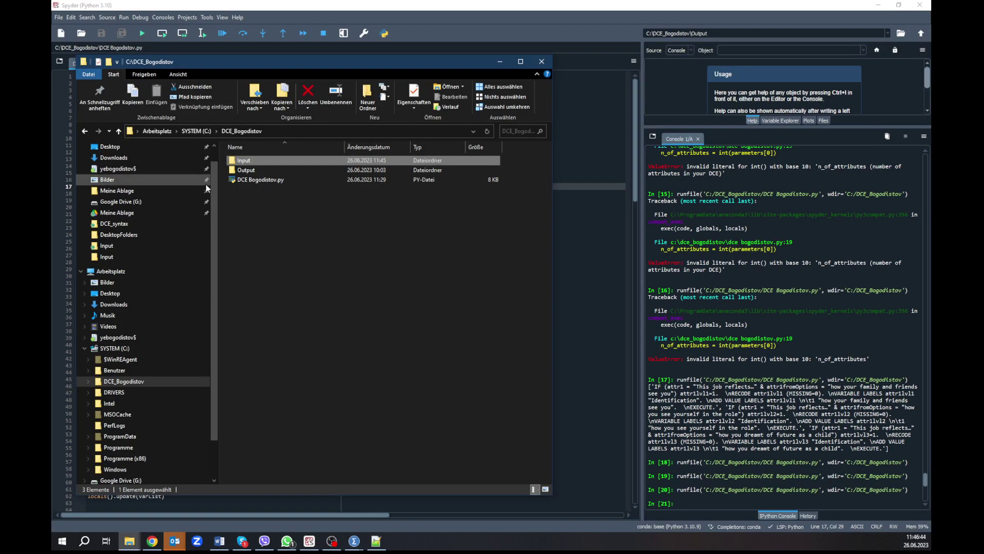
click(255, 169)
double_click(254, 167)
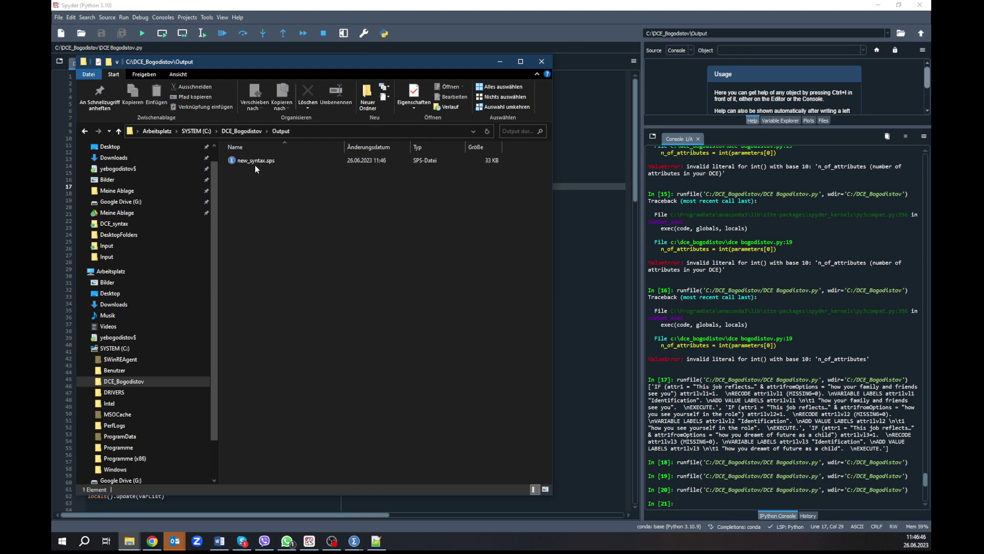
click(254, 161)
right_click(254, 161)
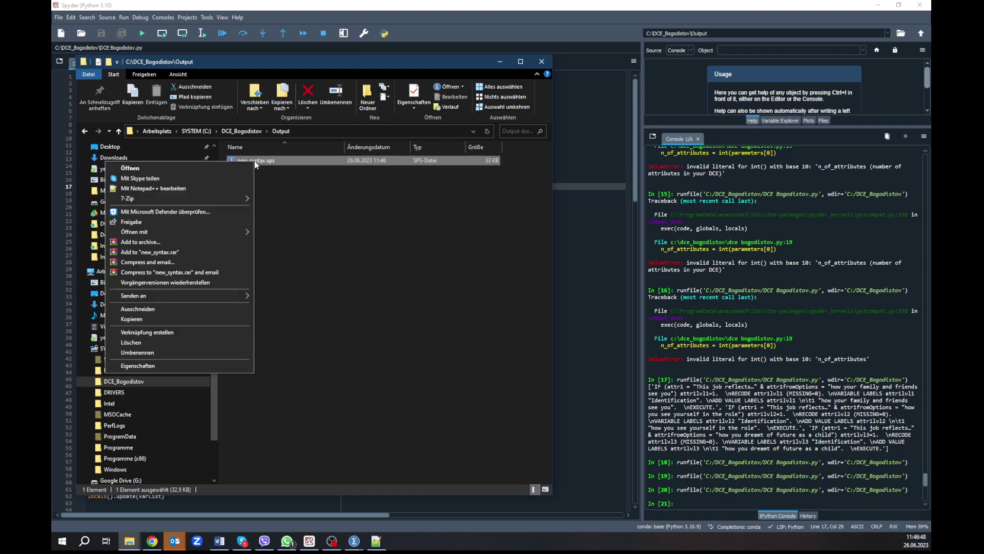
click(217, 190)
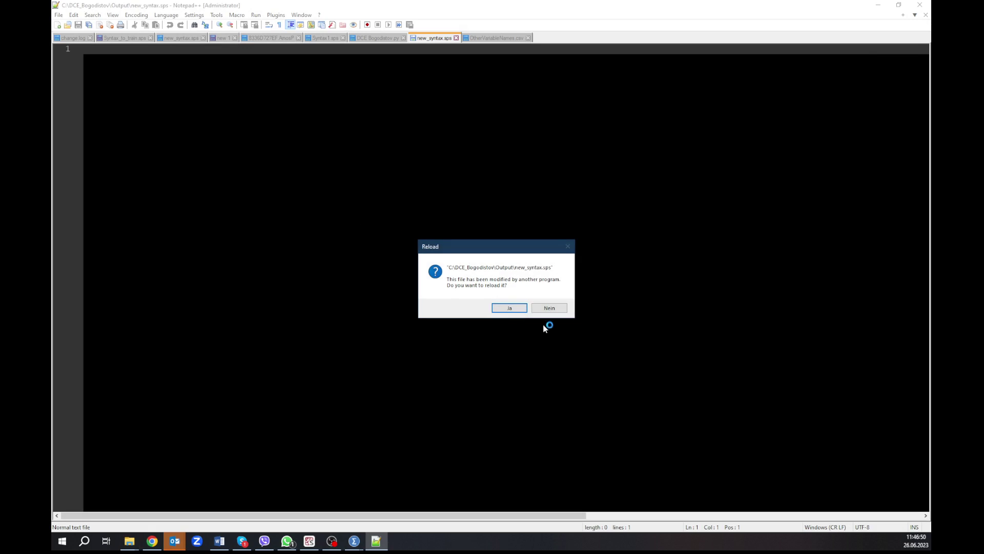
click(510, 308)
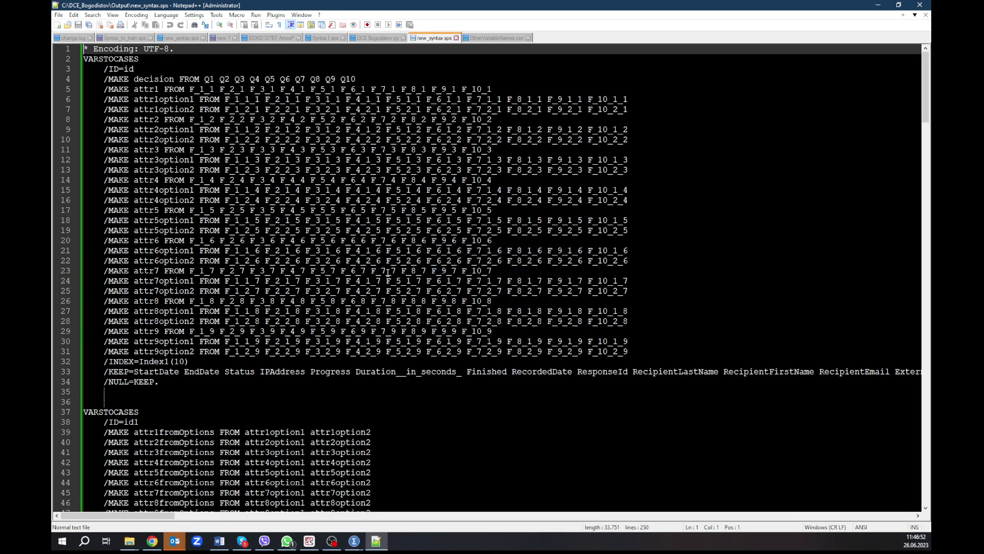
Step: Examine the two VARSTOCASES blocks and the attribute recoding and labelling commands through the end of new_syntax.sps
drag(166, 390, 54, 56)
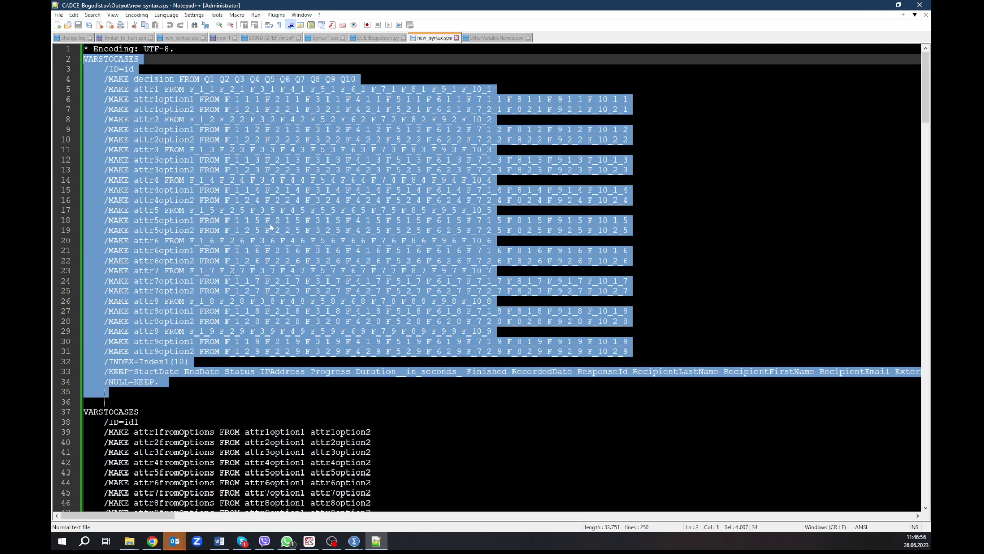
scroll(300, 285, down, 4)
drag(209, 432, 99, 291)
click(274, 251)
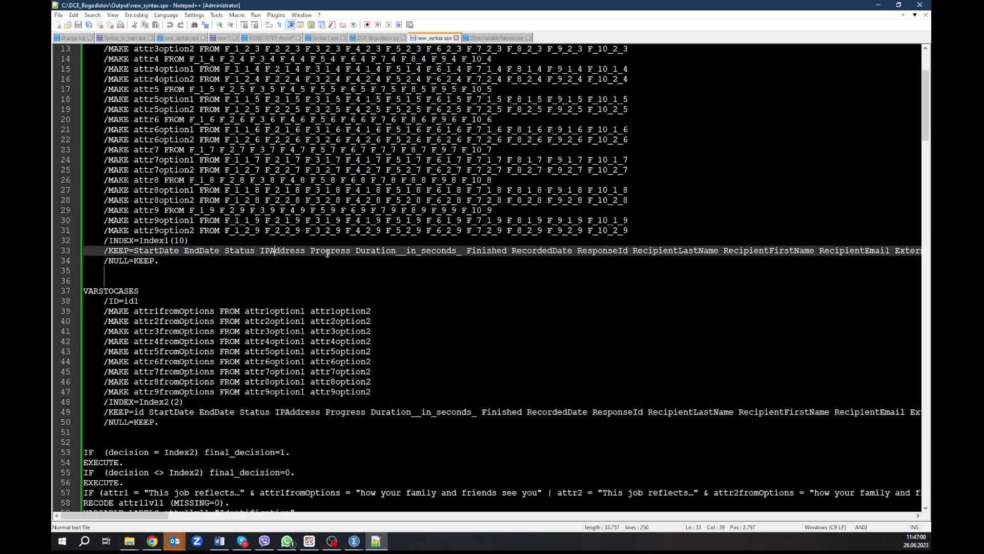
scroll(418, 431, down, 6)
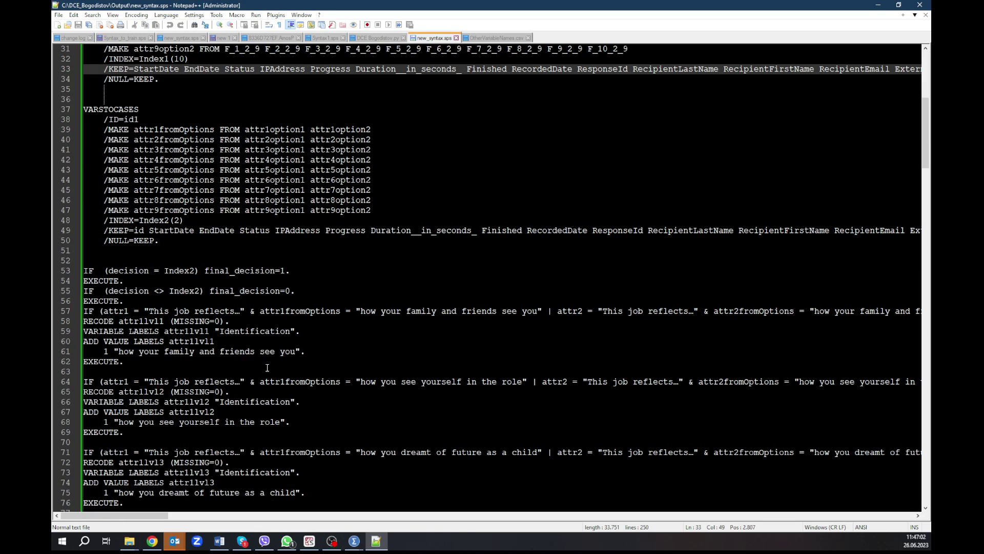
scroll(308, 372, down, 20)
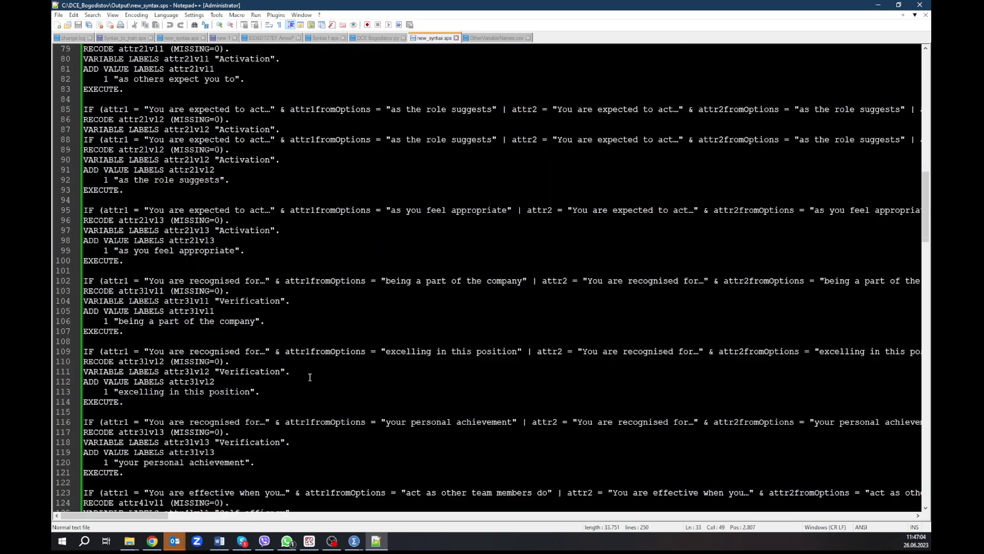
scroll(310, 377, down, 20)
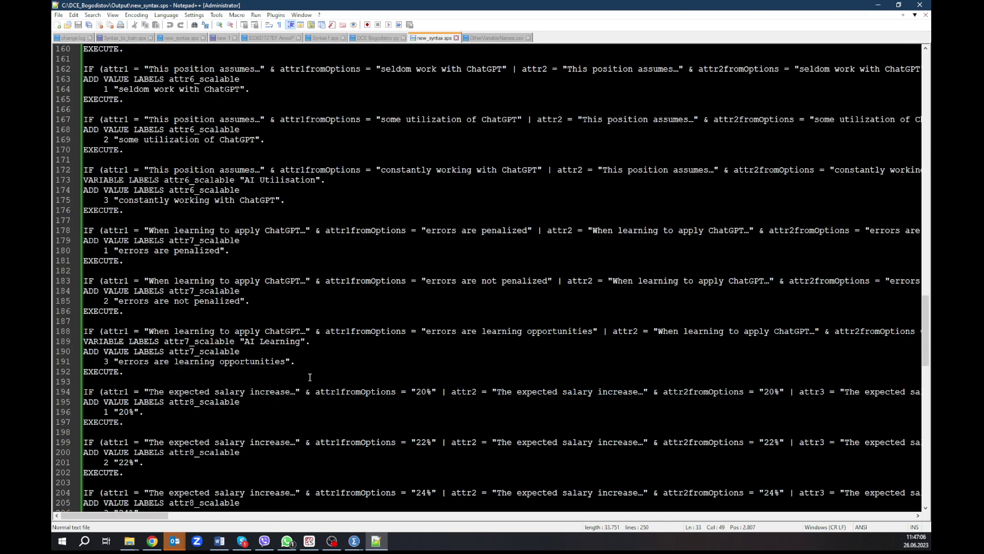
scroll(310, 377, down, 16)
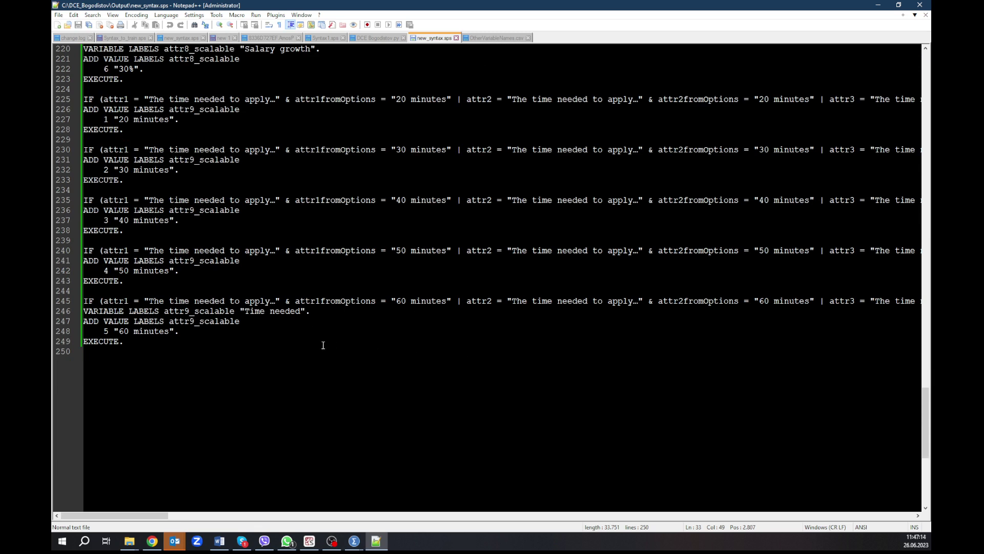
Step: Copy the entire content of new_syntax.sps and switch to the temp for plugin.sav dataset in SPSS
click(228, 346)
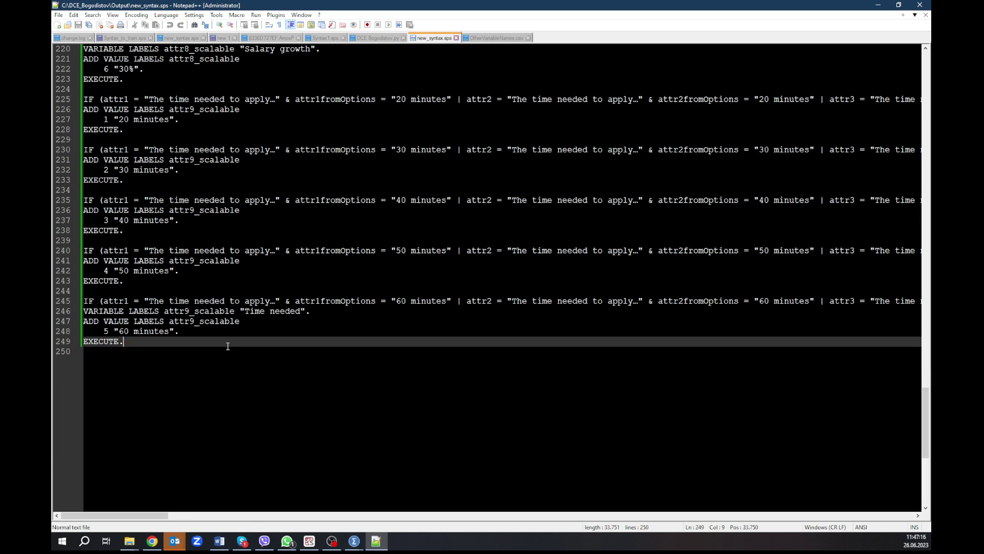
key(ctrl+a)
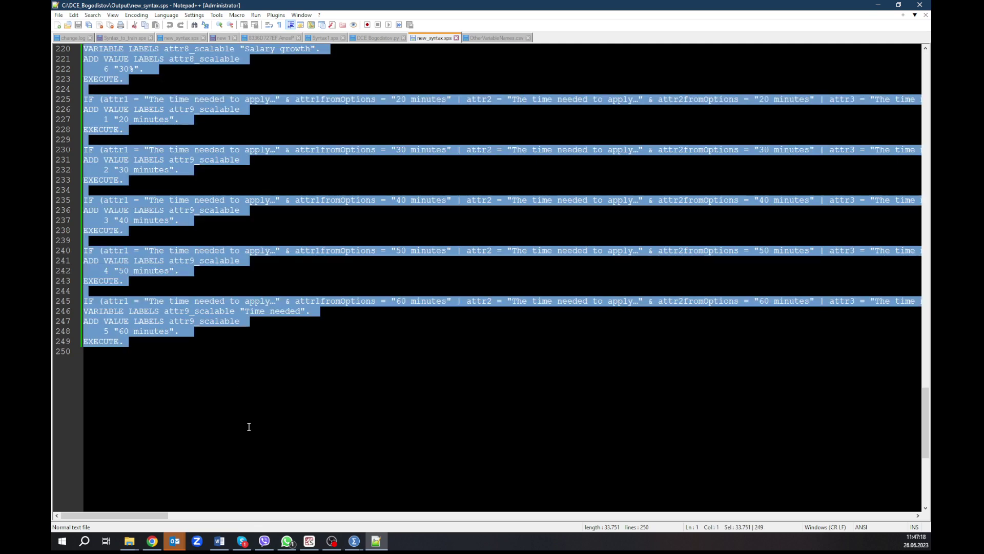
click(355, 542)
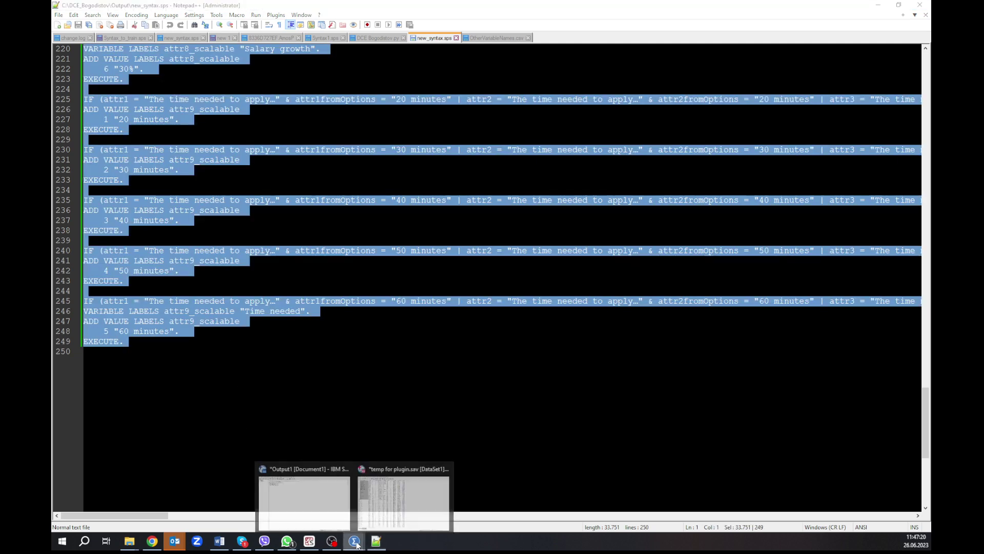
click(385, 503)
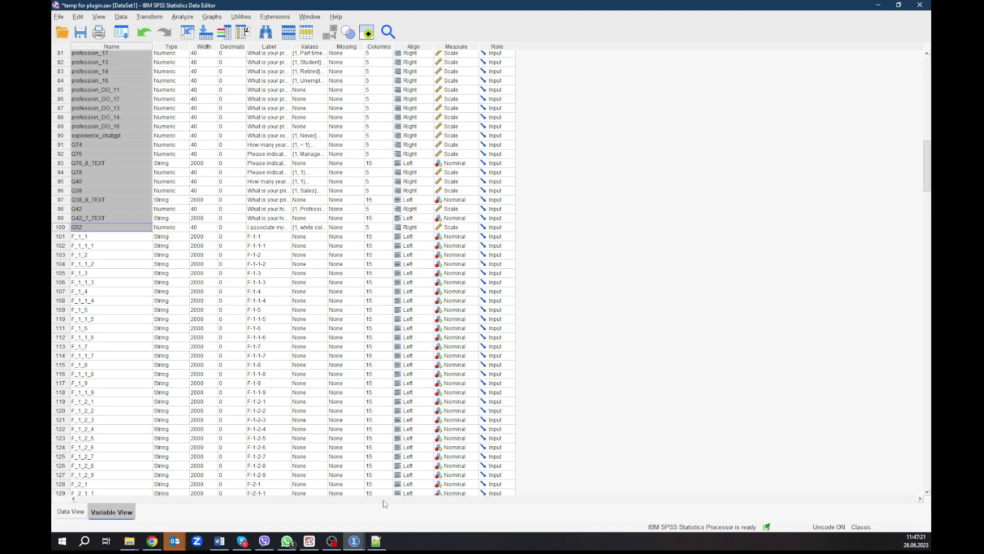
double_click(106, 145)
scroll(98, 164, up, 15)
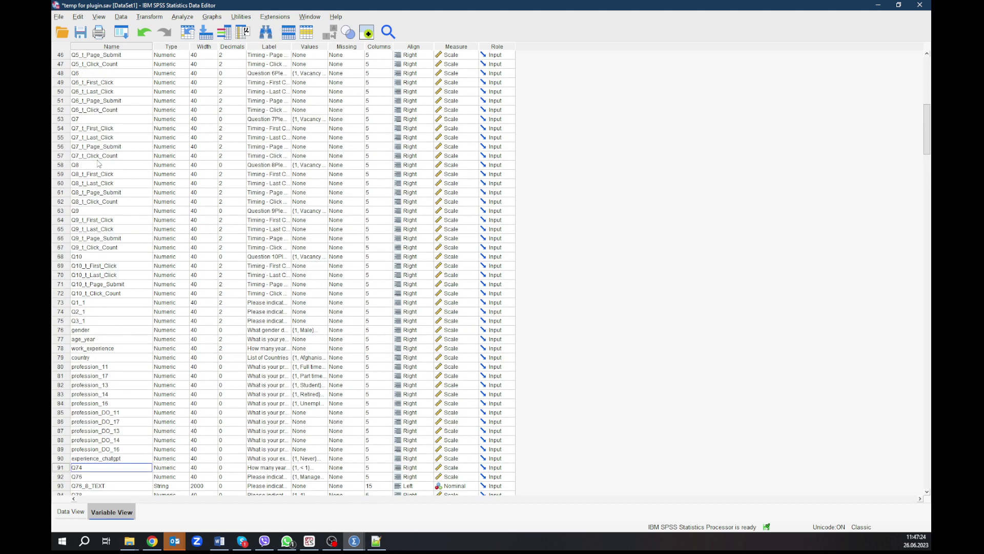
scroll(107, 214, up, 4)
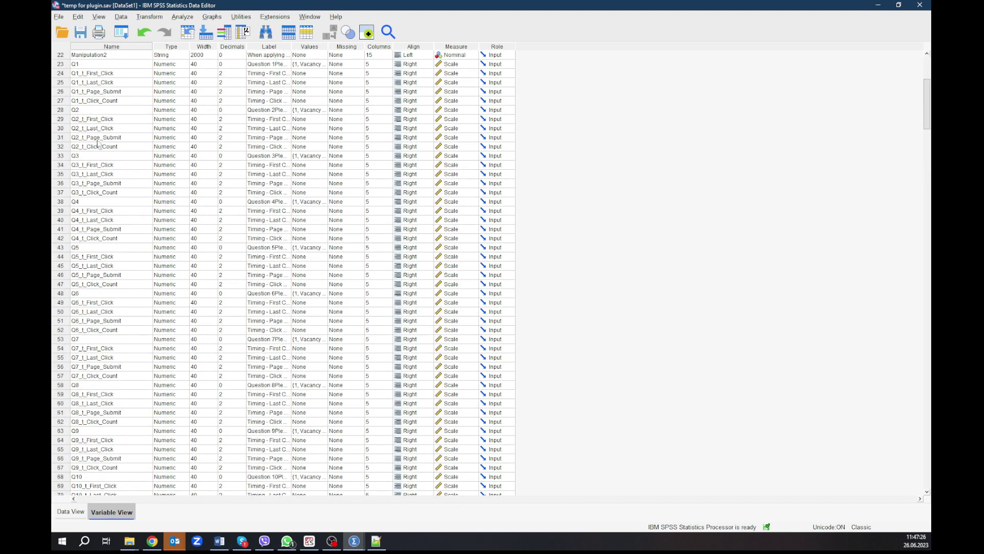
Step: Create a new SPSS syntax file, paste the copied syntax into it, and check it back to the first VARSTOCASES block
click(60, 17)
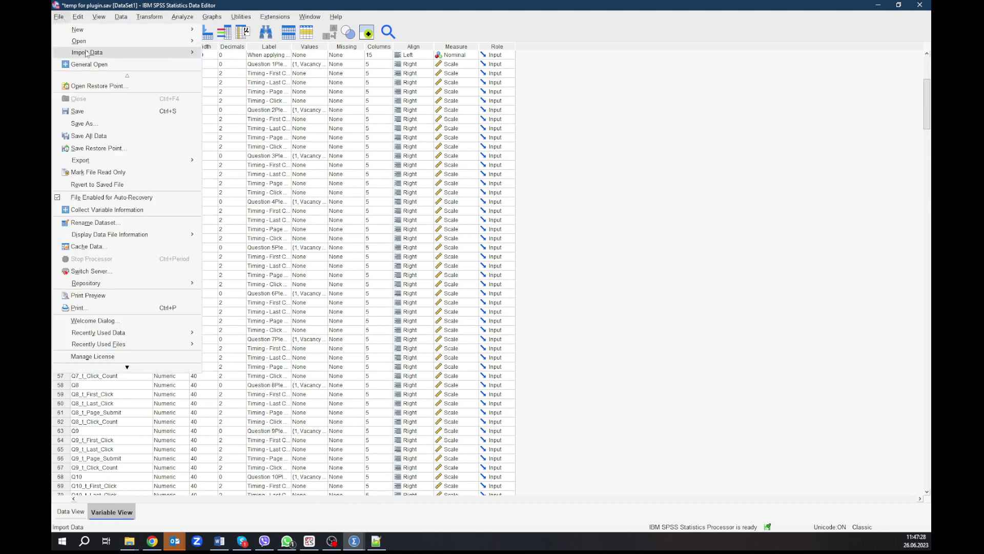
mouse_move(131, 34)
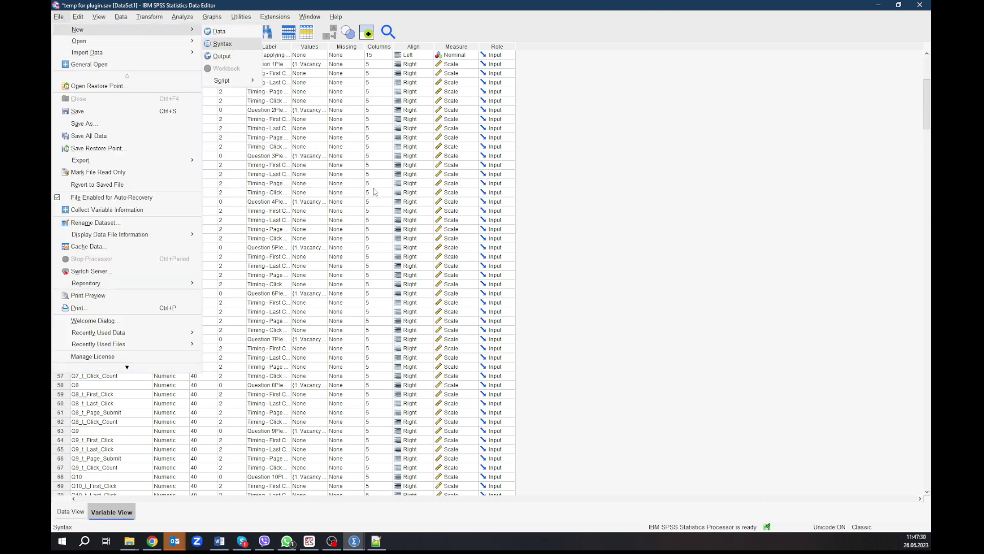
key(Return)
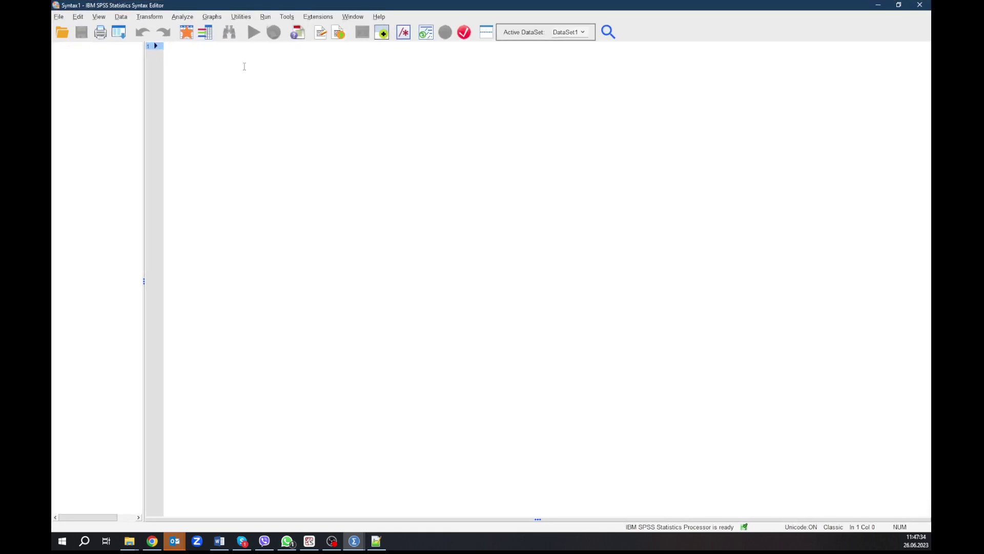
key(ctrl+v)
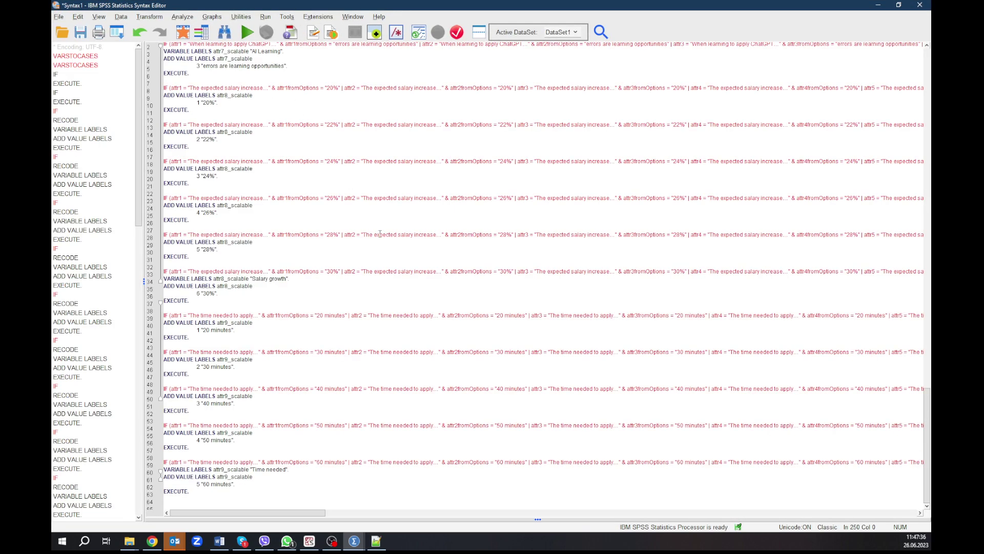
scroll(405, 311, down, 20)
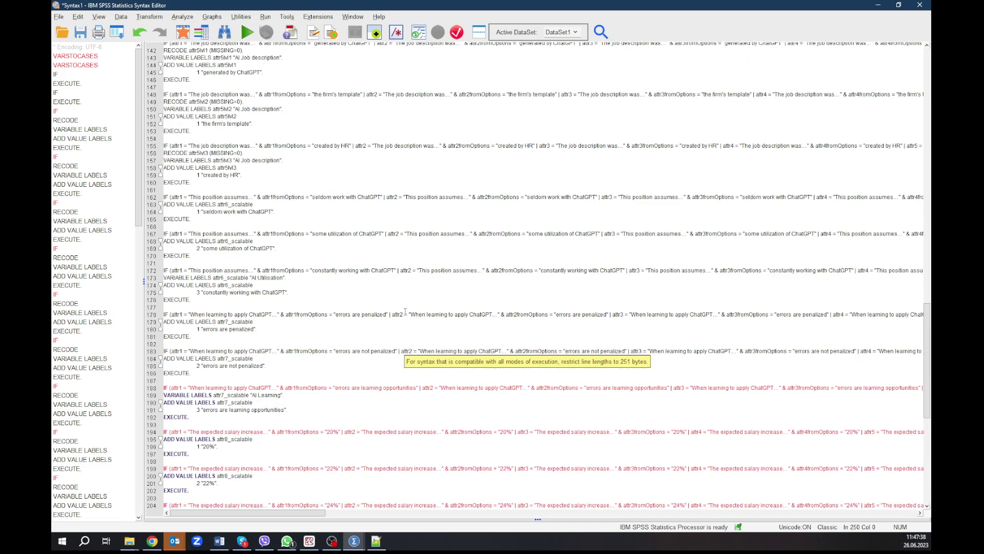
scroll(405, 312, up, 20)
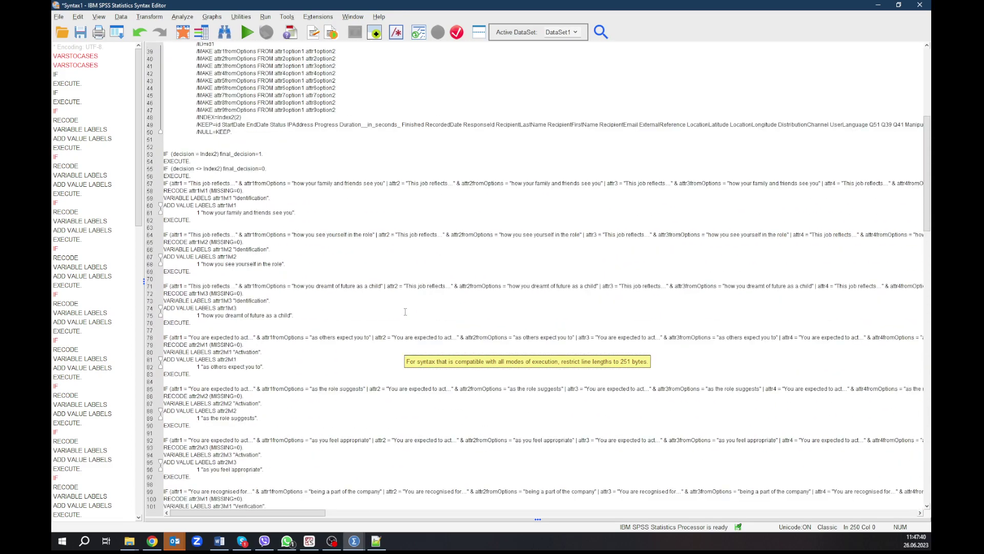
scroll(400, 303, down, 3)
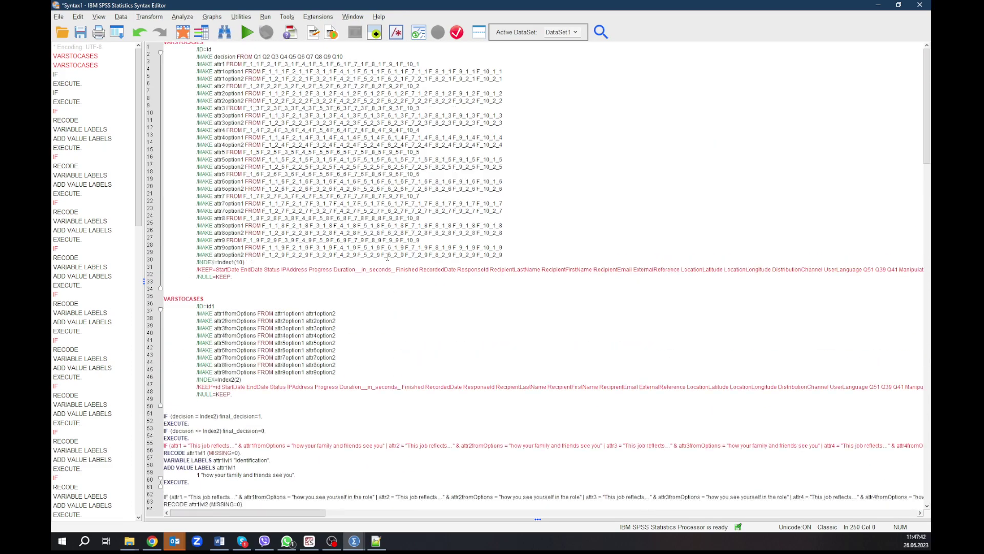
scroll(385, 275, up, 3)
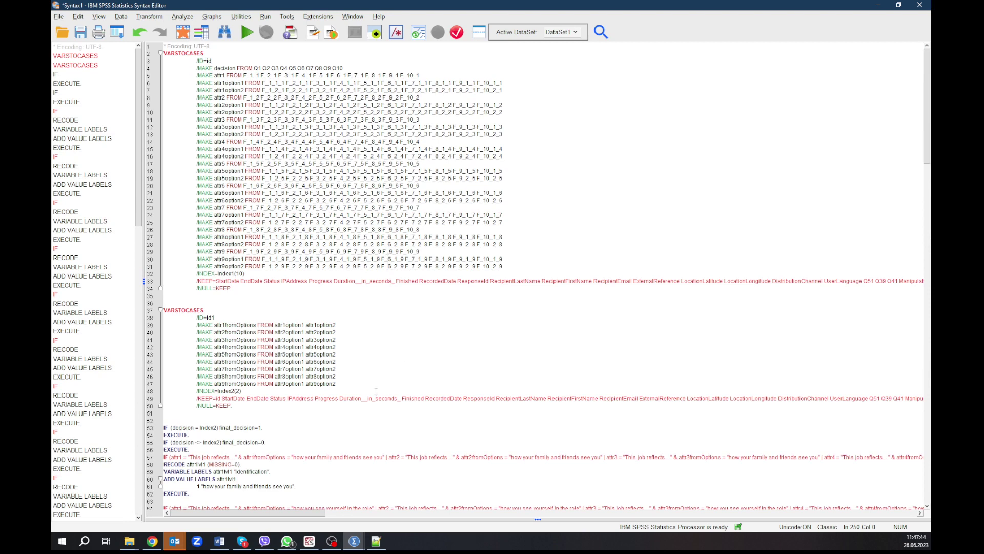
Step: Return to the temp for plugin.sav variable list and copy the names of randomID and the two Manipulationblock variables at its end
click(357, 543)
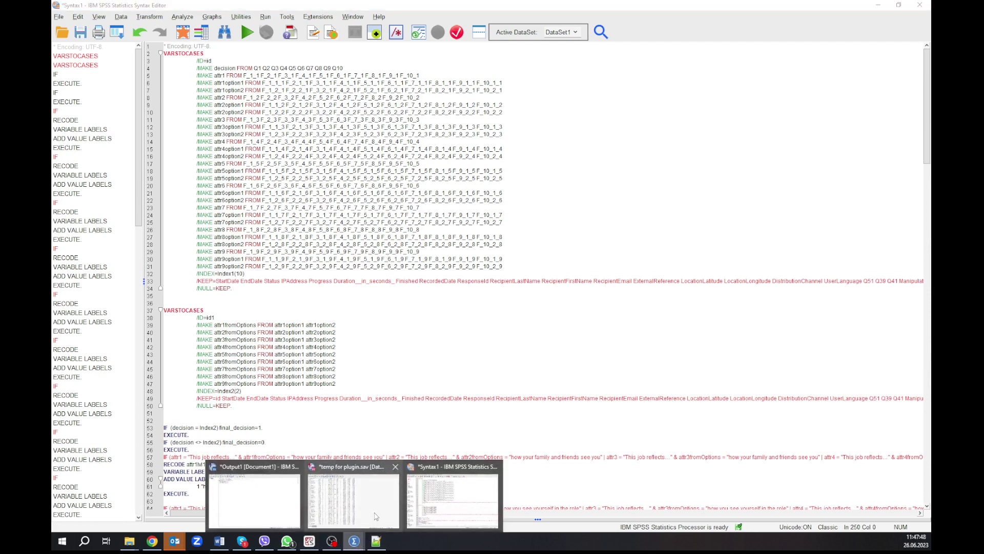
click(354, 500)
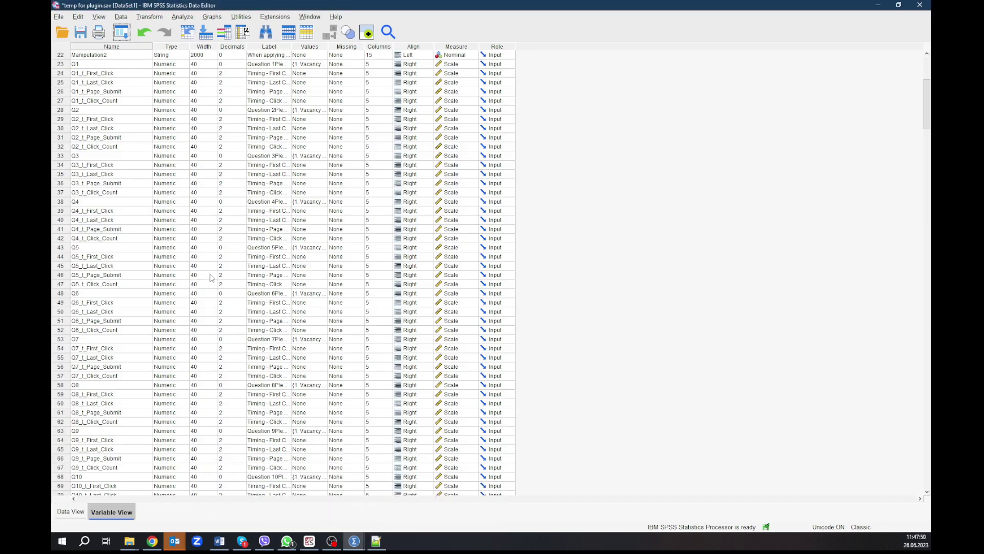
scroll(211, 277, up, 7)
scroll(154, 282, down, 15)
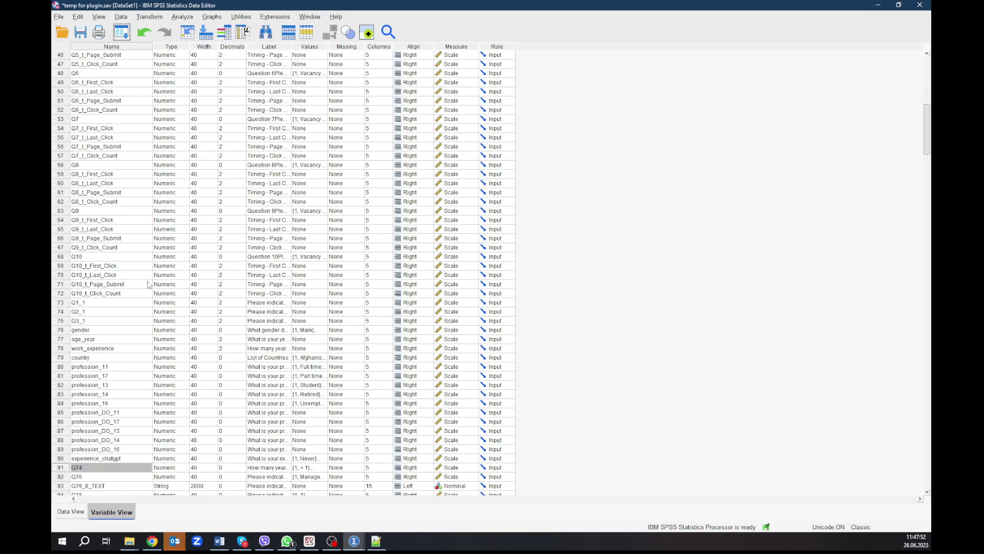
scroll(148, 285, down, 20)
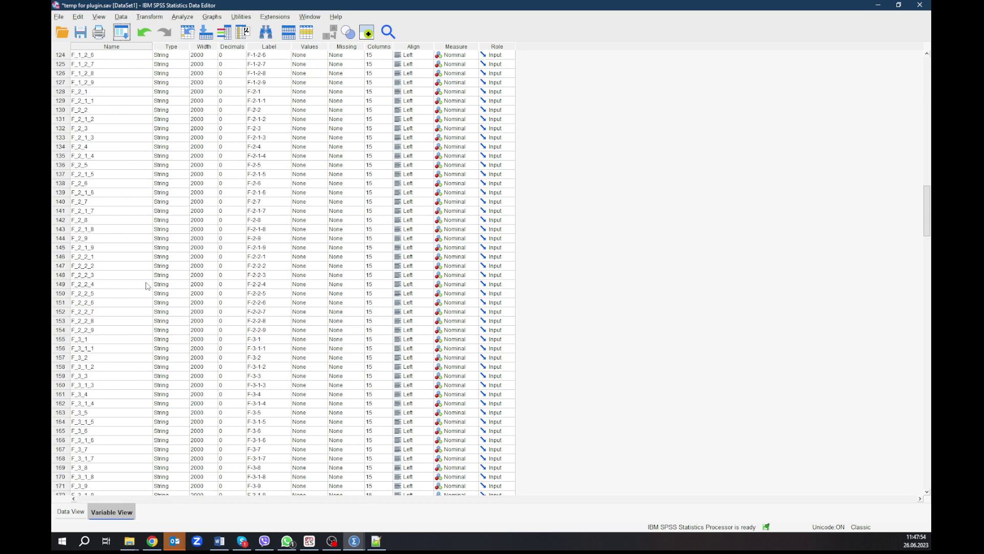
scroll(147, 285, down, 20)
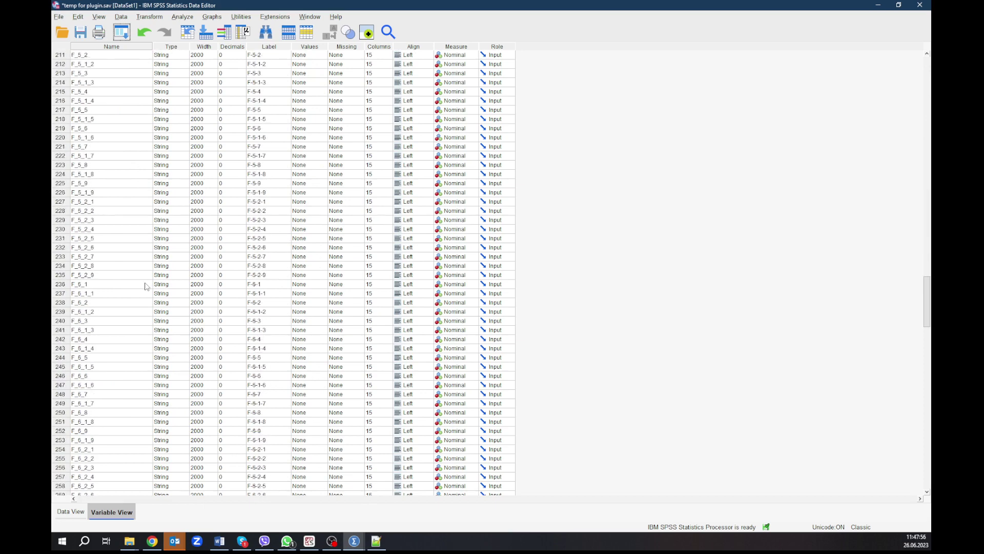
scroll(145, 286, down, 20)
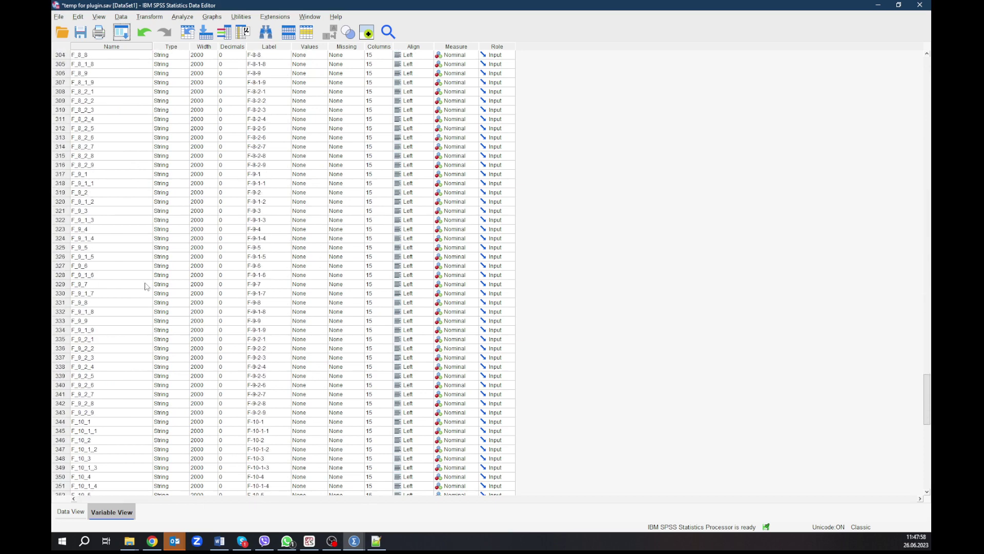
scroll(145, 286, down, 12)
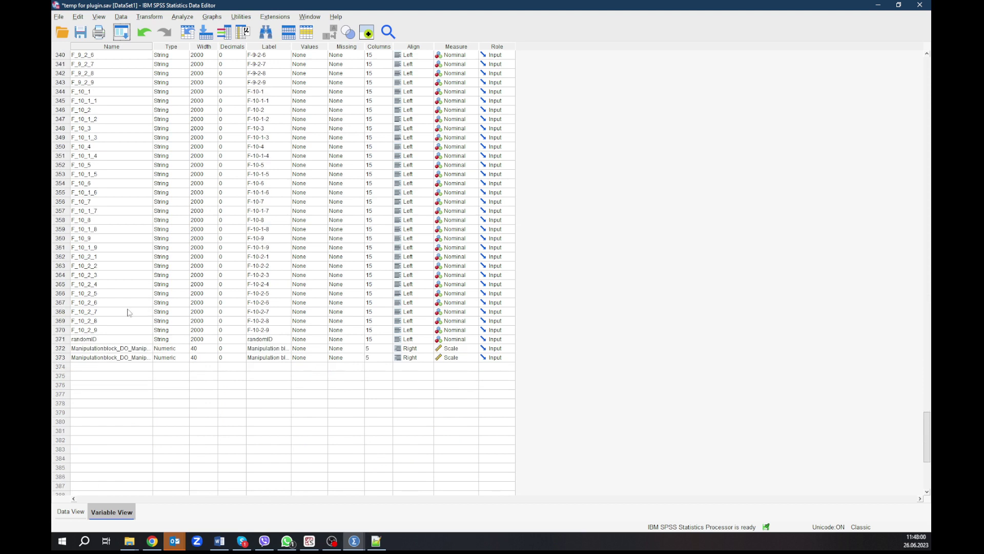
drag(108, 341, 106, 360)
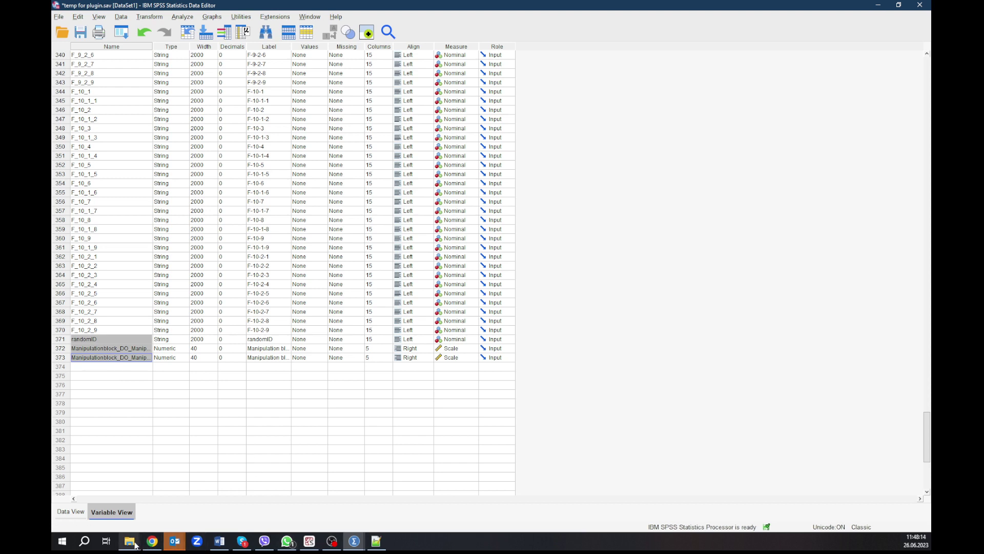
Step: Open OtherVariableNames.csv from the project's Input folder in Excel
mouse_move(130, 541)
mouse_move(137, 499)
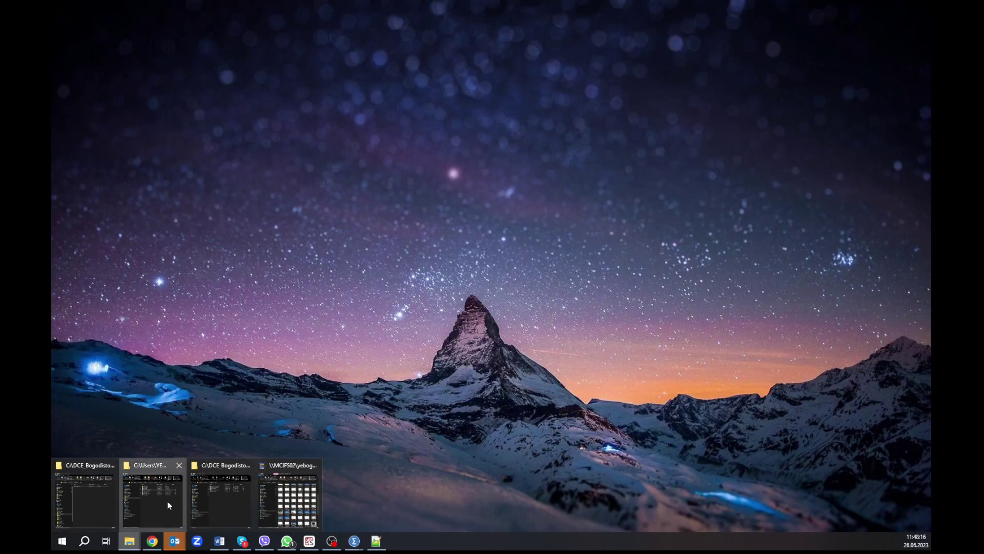
click(167, 500)
mouse_move(134, 542)
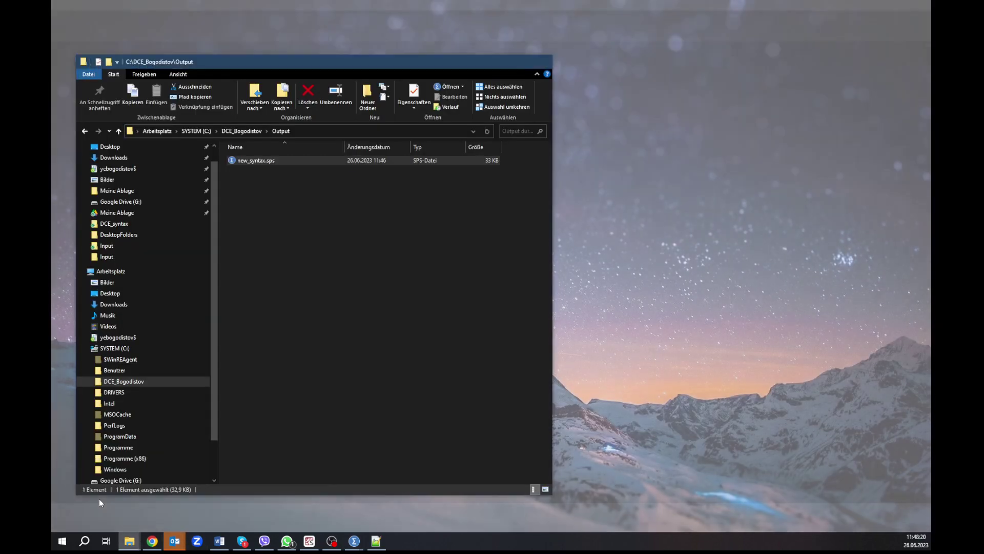
click(99, 499)
click(248, 132)
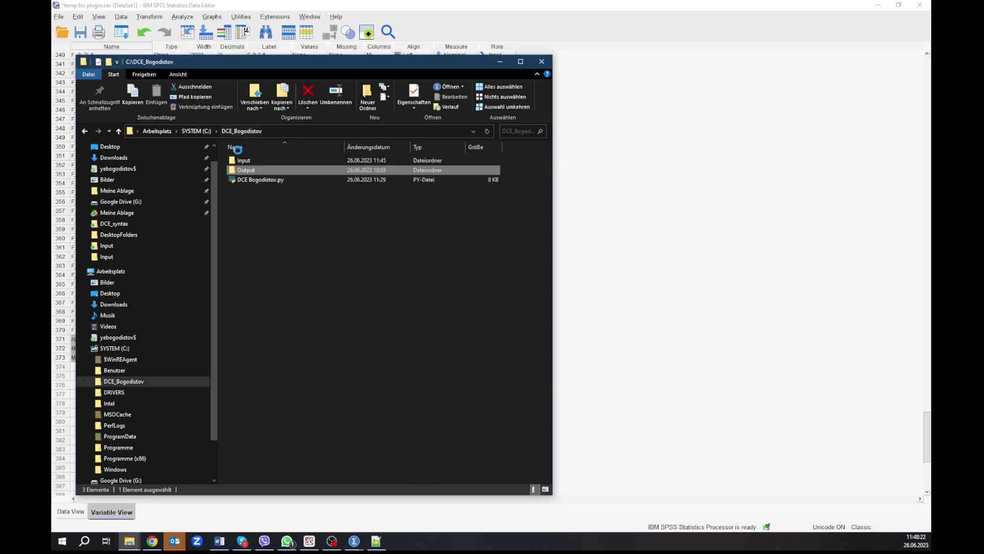
double_click(253, 161)
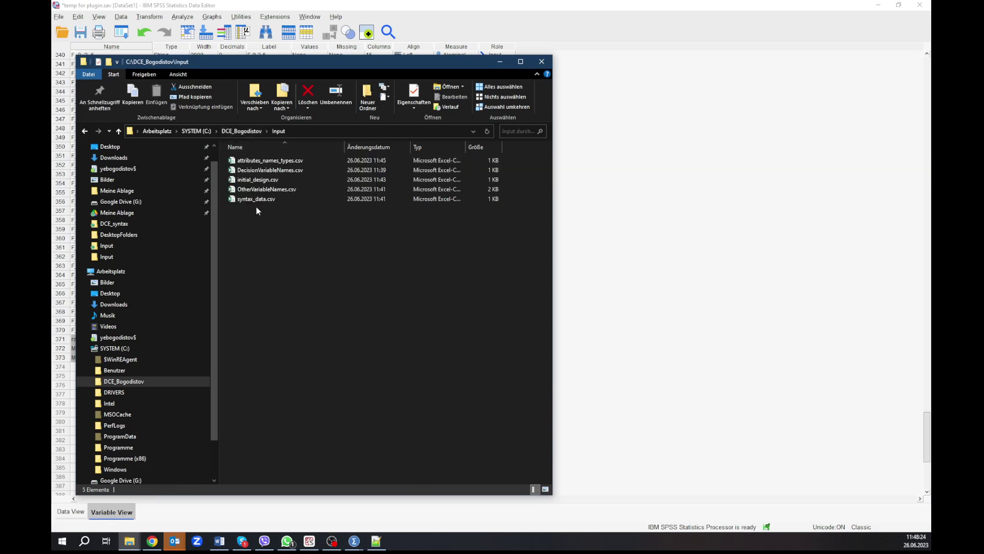
click(259, 189)
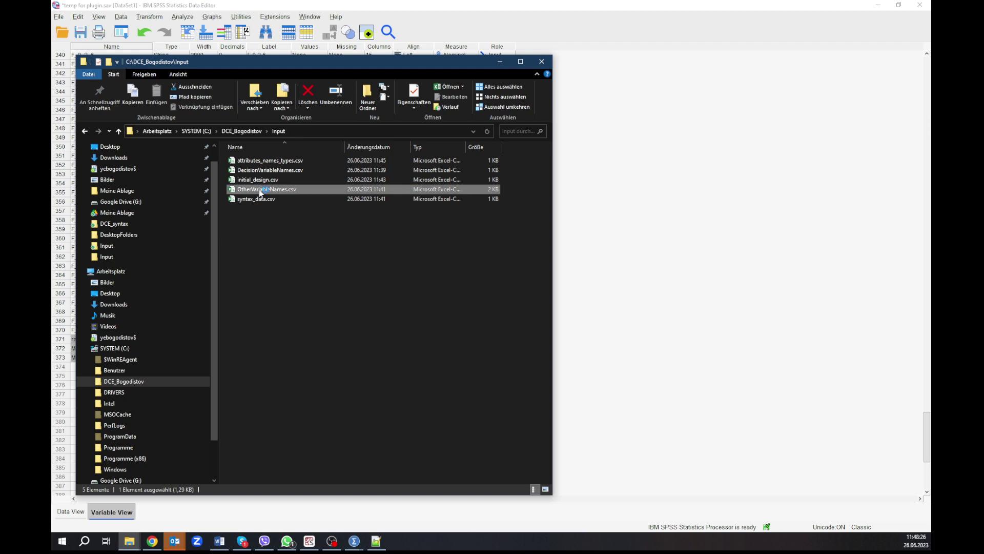
double_click(259, 189)
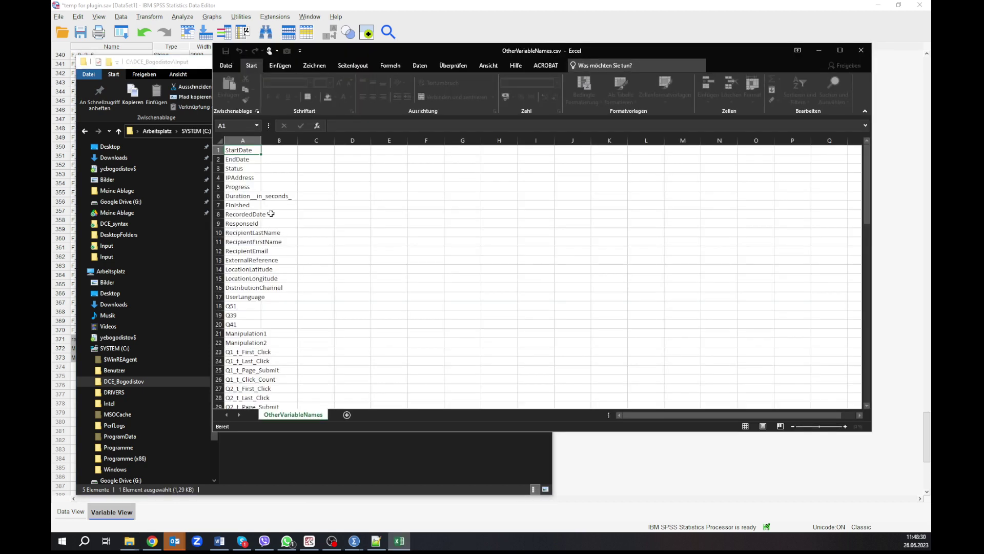
Step: Append randomID, Manipulationblock_DO_Manipulation2 and Manipulationblock_DO_Manipulation1 below Q52 in column A, starting at A91, then save and close the file
scroll(293, 292, down, 8)
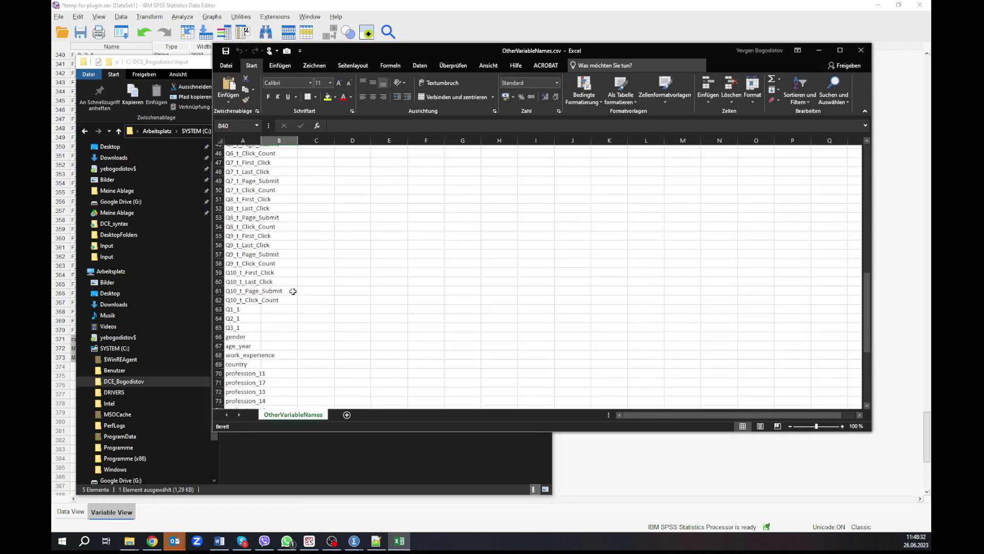
click(292, 291)
scroll(293, 291, down, 20)
scroll(292, 291, up, 4)
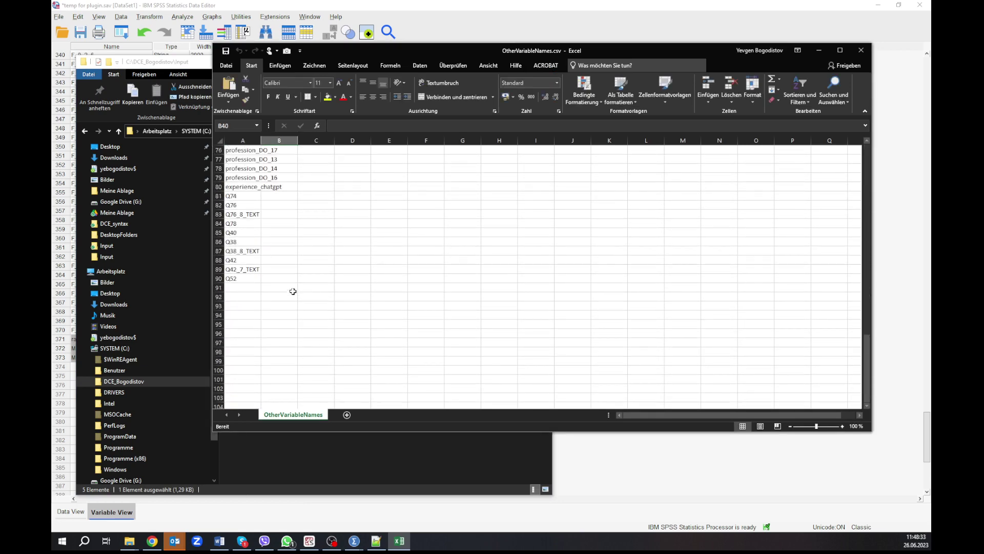
click(240, 290)
text(randomID Manipulationblock_DO_Manipulation2 Manipulationblock_DO_Manipulation1)
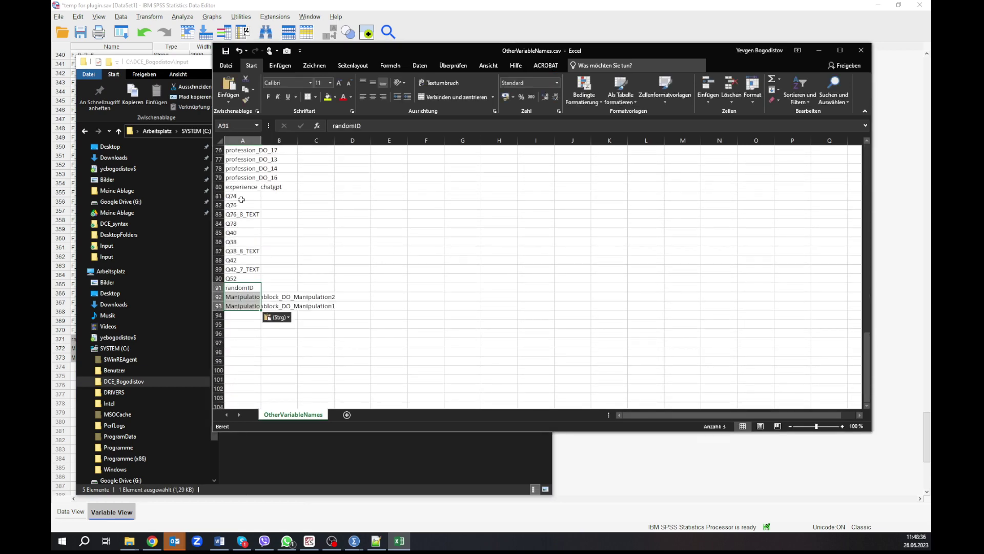
click(227, 53)
click(863, 52)
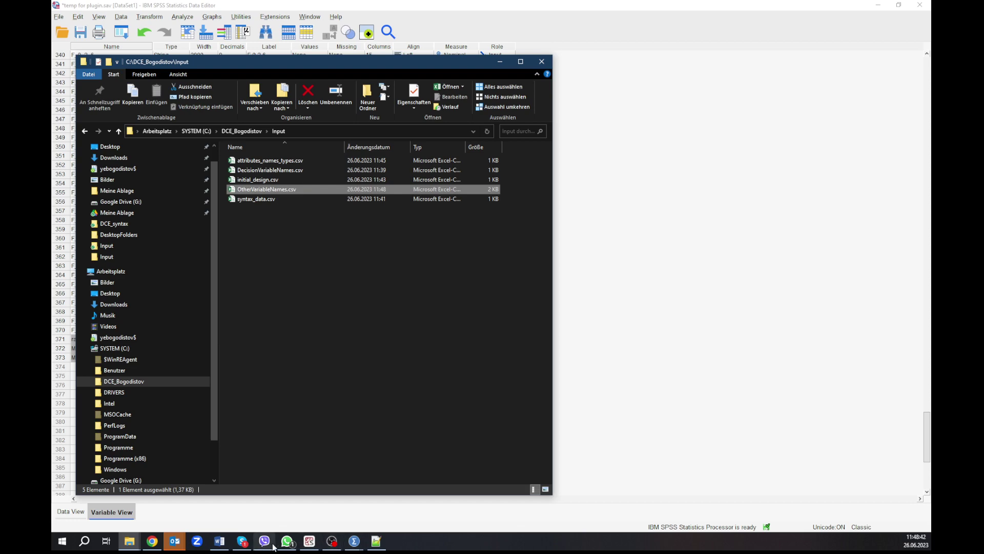
Step: Switch to Spyder and rerun the DCE Python script to regenerate the syntax with the extended variable list
click(310, 542)
click(320, 288)
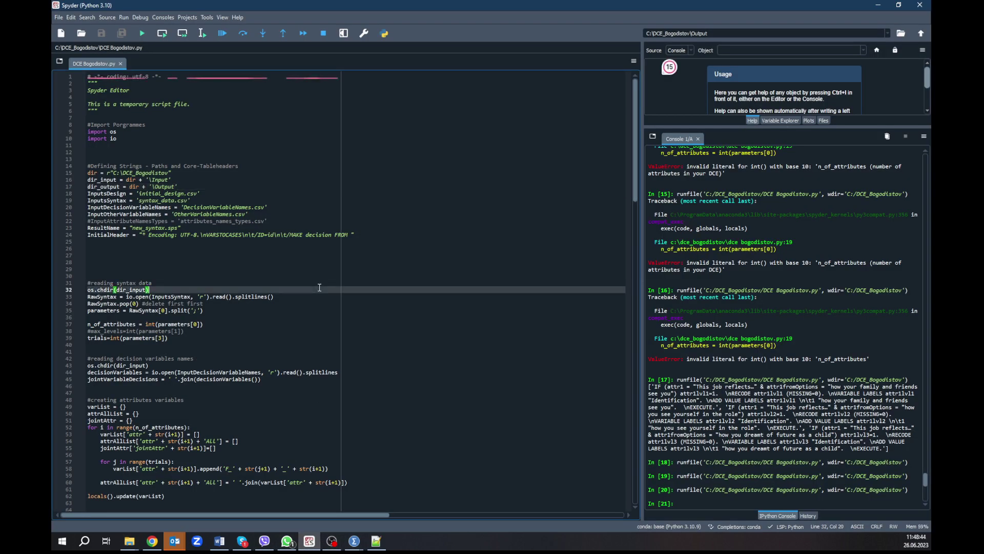
key(F5)
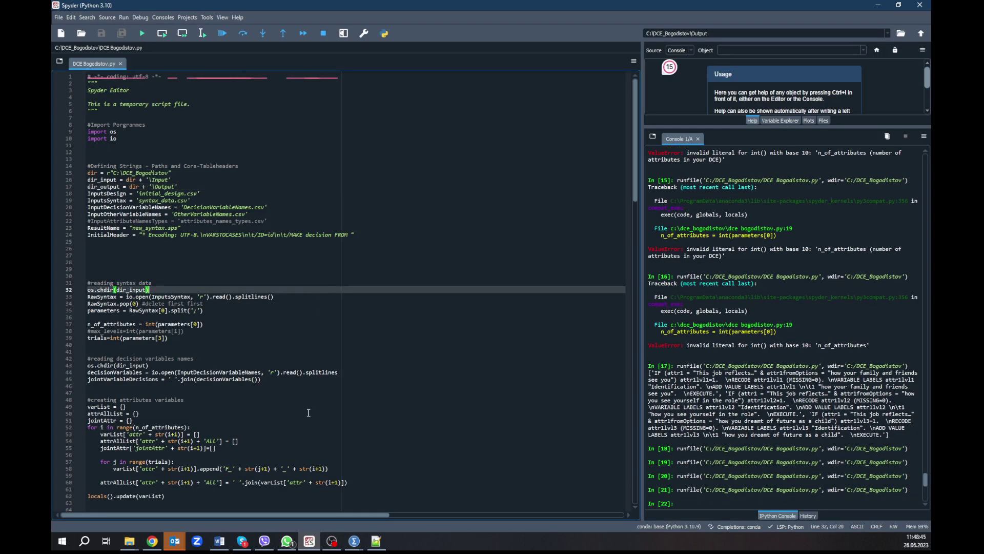
Step: Switch to Notepad++, reload the modified new_syntax.sps, check its first KEEP line, and copy the entire syntax
click(376, 541)
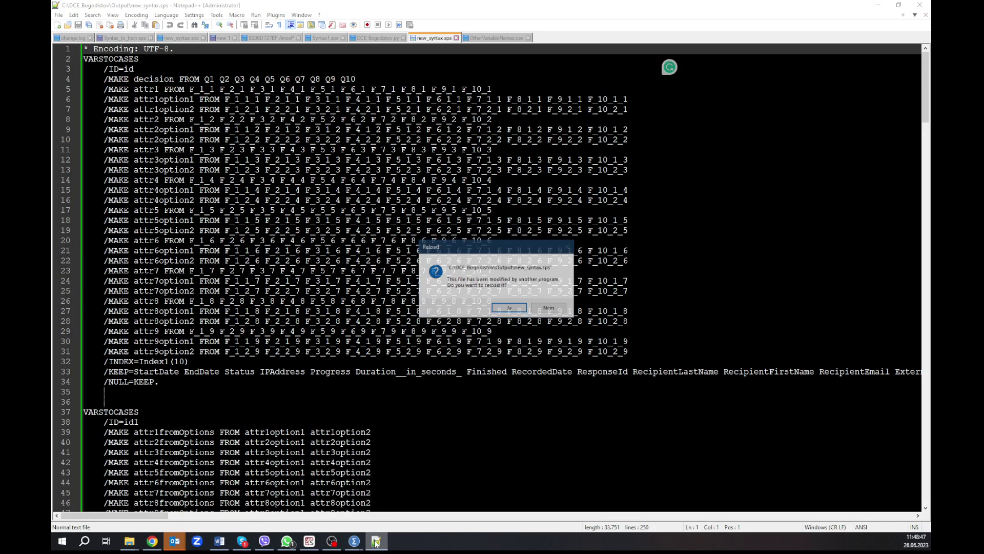
click(513, 308)
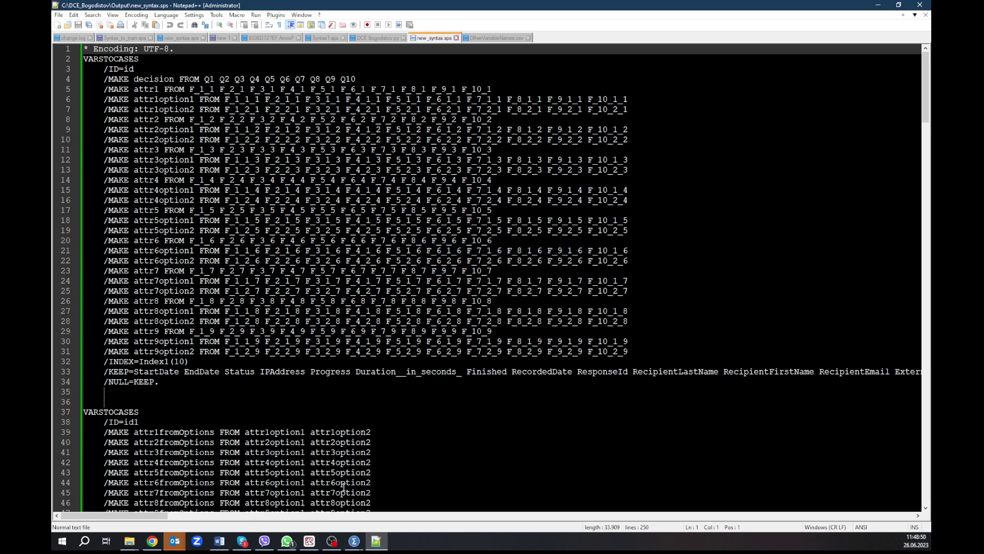
drag(113, 515, 880, 539)
drag(812, 362, 878, 379)
click(893, 370)
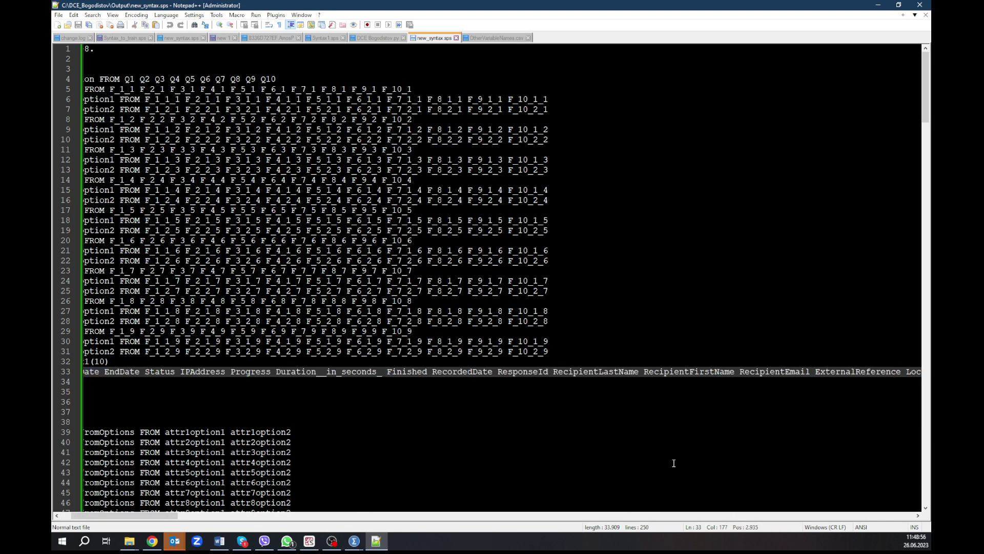
key(ctrl+a)
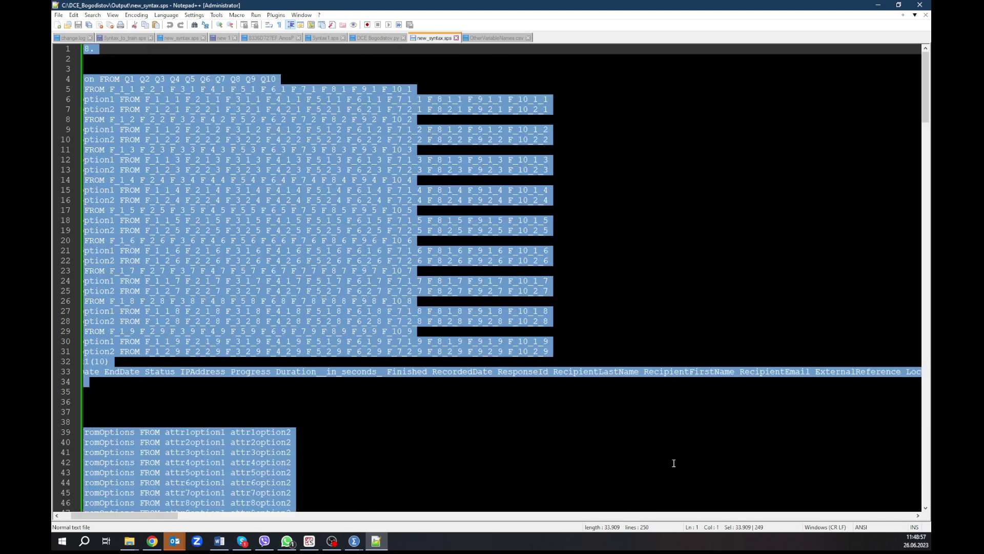
Step: Replace the entire content of Syntax1 in SPSS with the copied syntax and run all of it
click(354, 540)
click(431, 503)
key(ctrl+a)
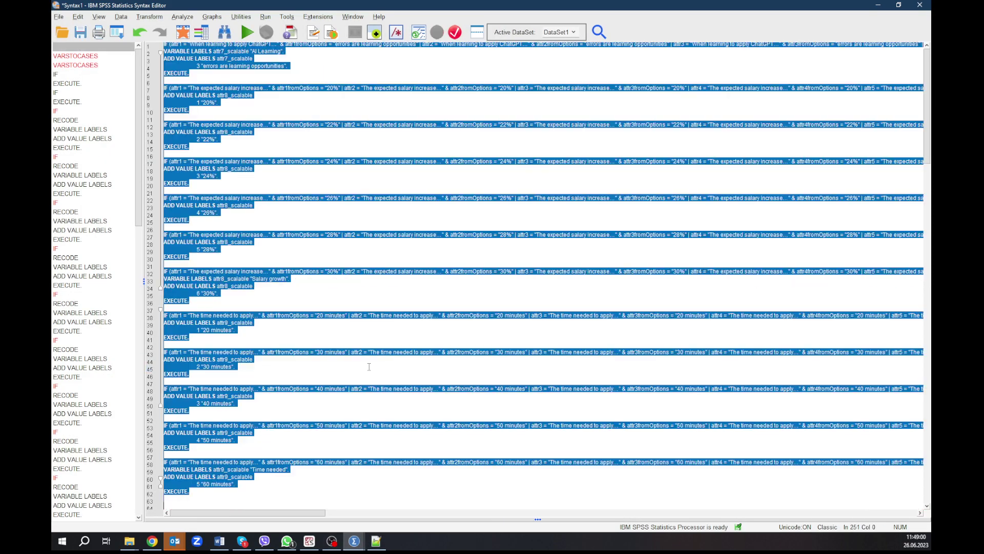
key(ctrl+v)
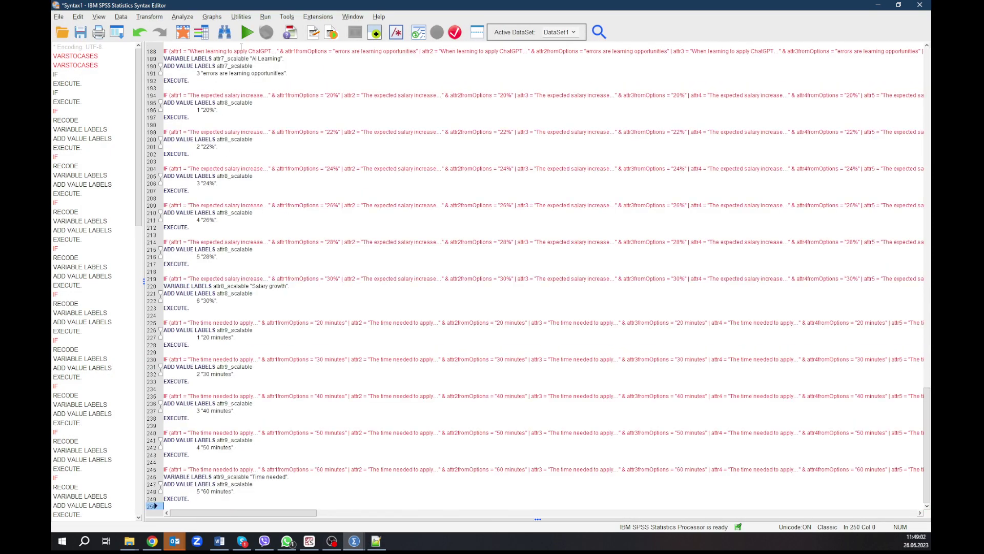
key(ctrl+a)
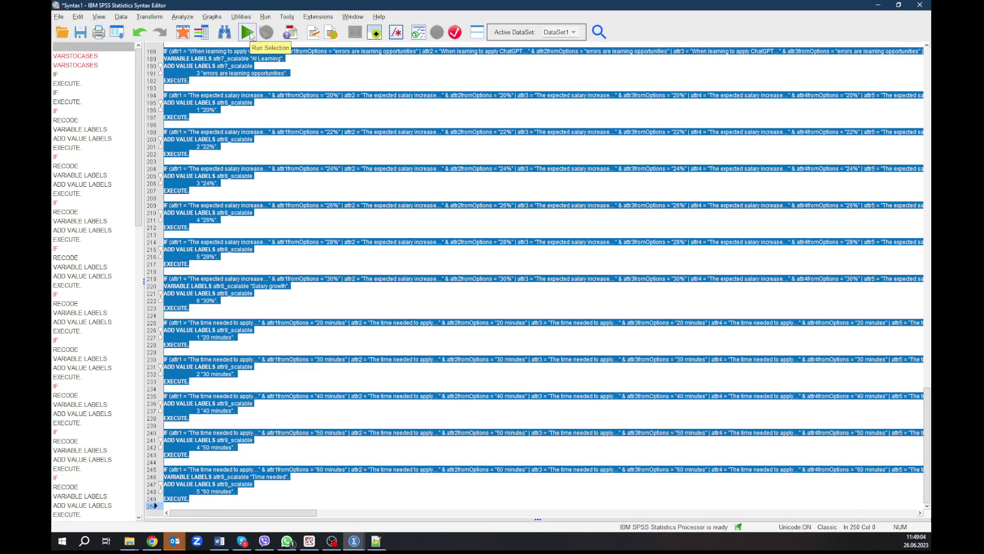
click(250, 32)
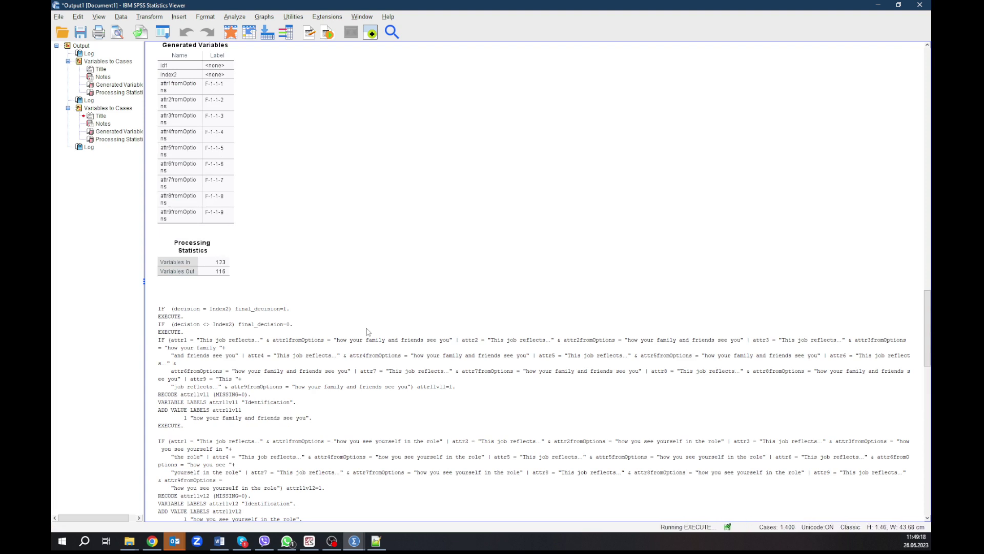
Step: Examine the output log around the second Variables to Cases block and the attribute-level IF commands while the syntax runs
scroll(367, 331, up, 10)
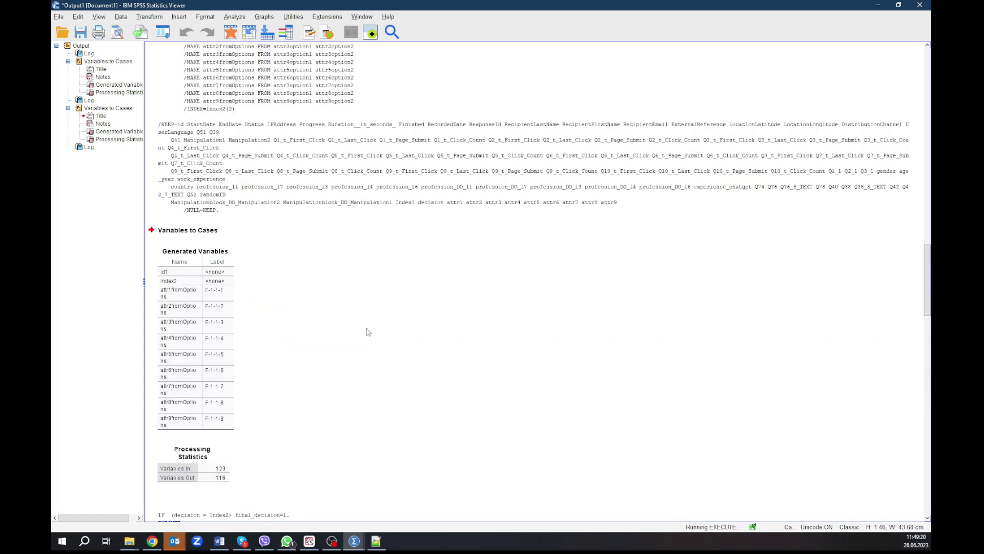
scroll(345, 322, down, 6)
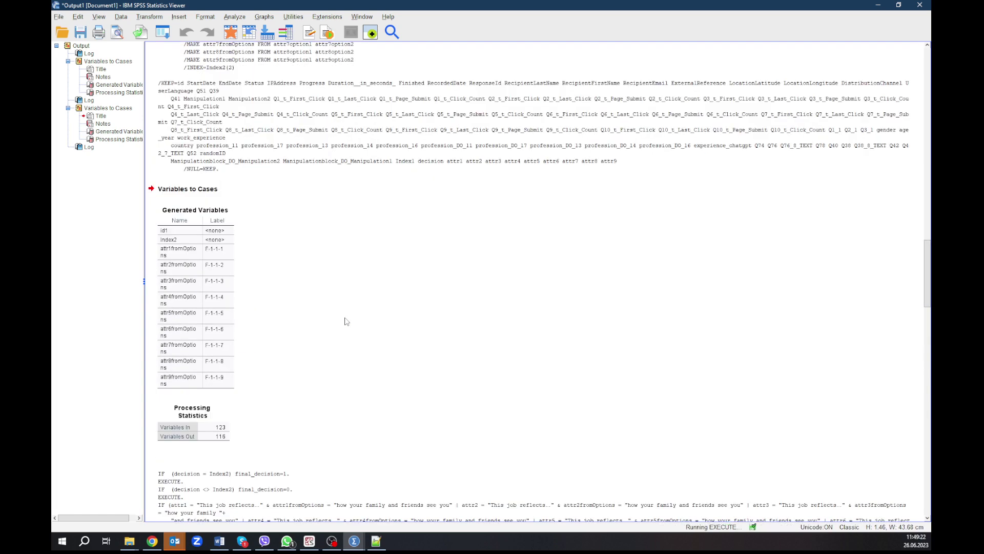
scroll(345, 321, down, 8)
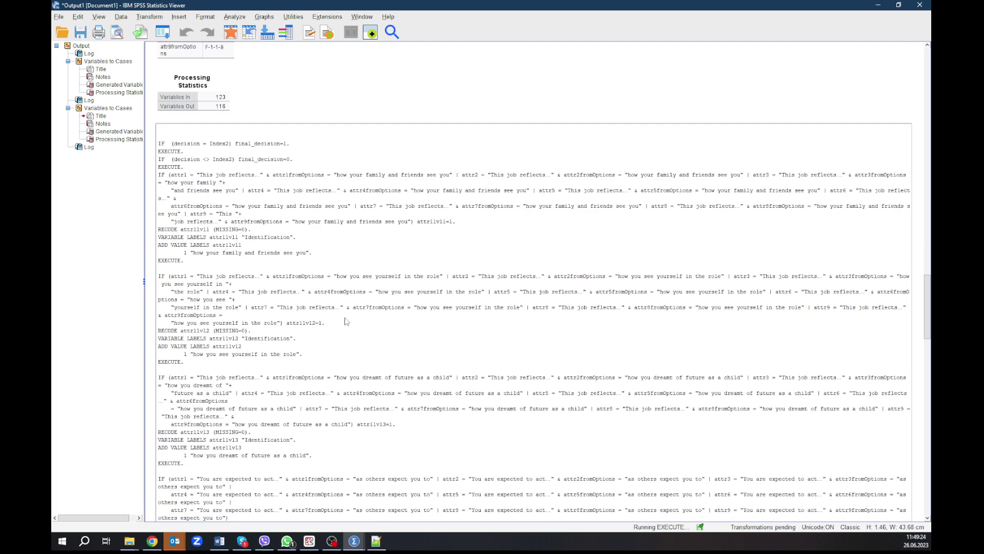
scroll(345, 321, down, 3)
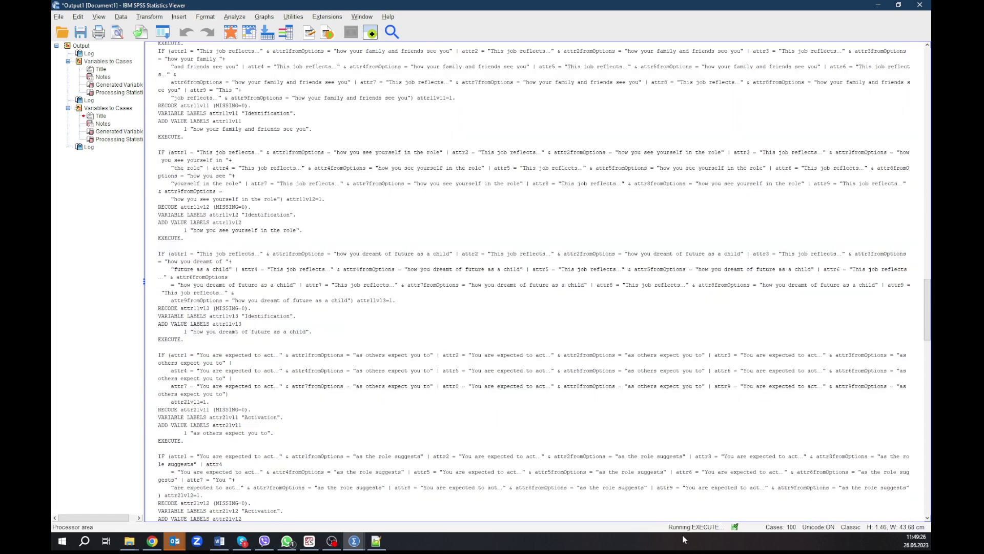
scroll(602, 412, down, 3)
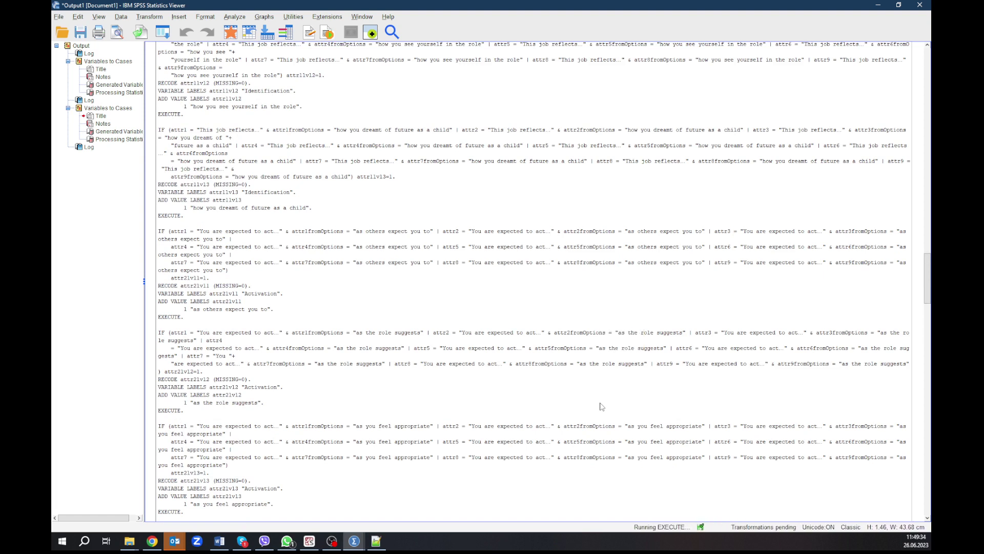
scroll(610, 384, down, 3)
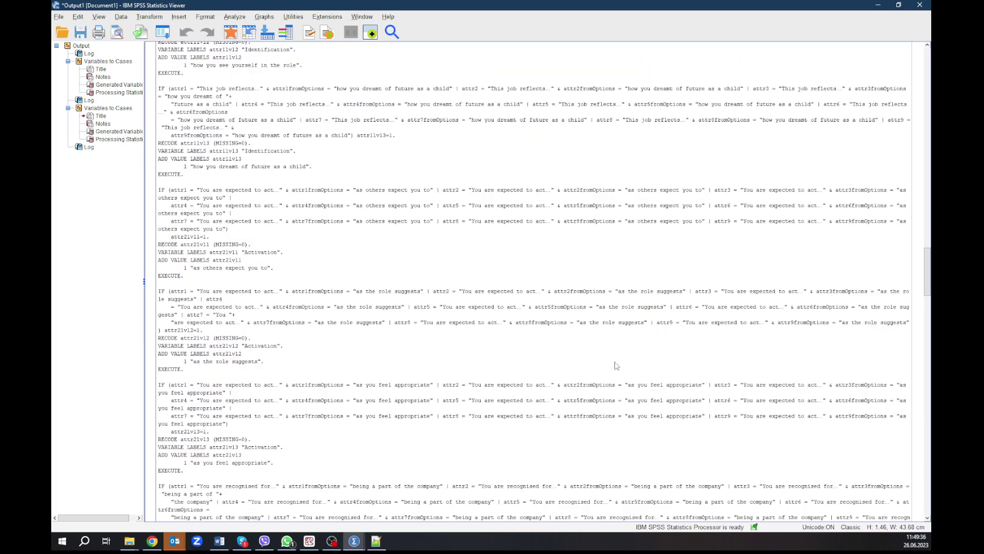
scroll(615, 365, down, 12)
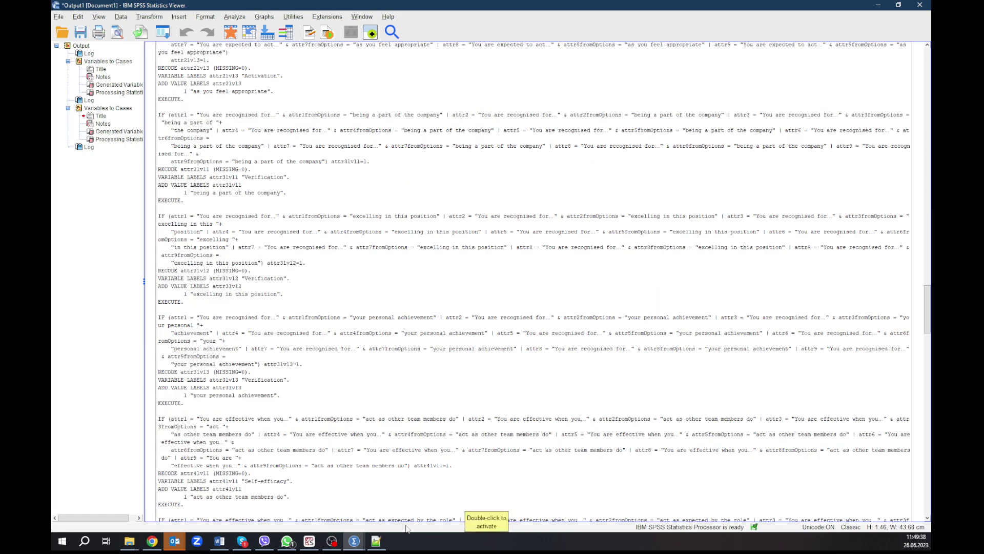
Step: Switch to the temp for plugin.sav data editor and examine the restructured variable list down to attr9_scalable
click(353, 543)
click(367, 507)
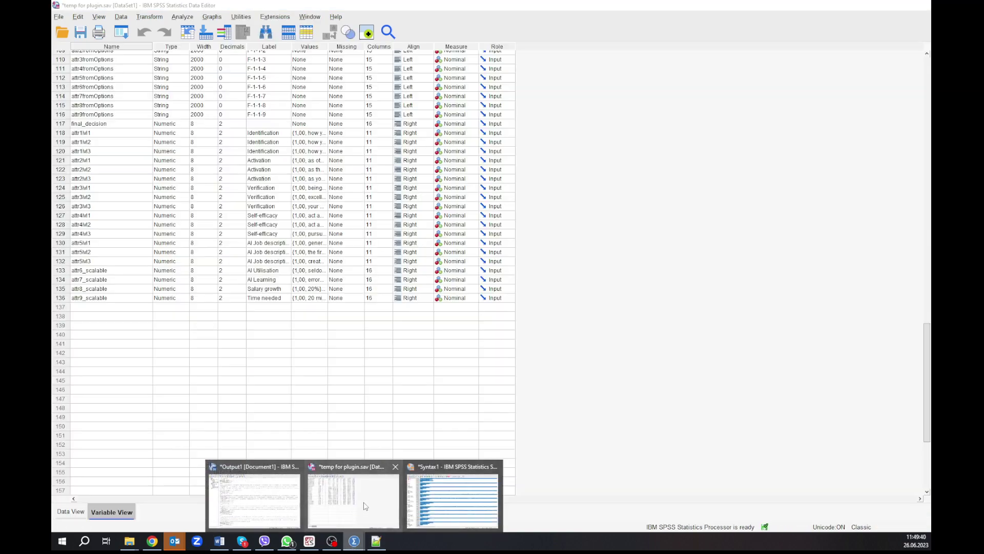
click(109, 197)
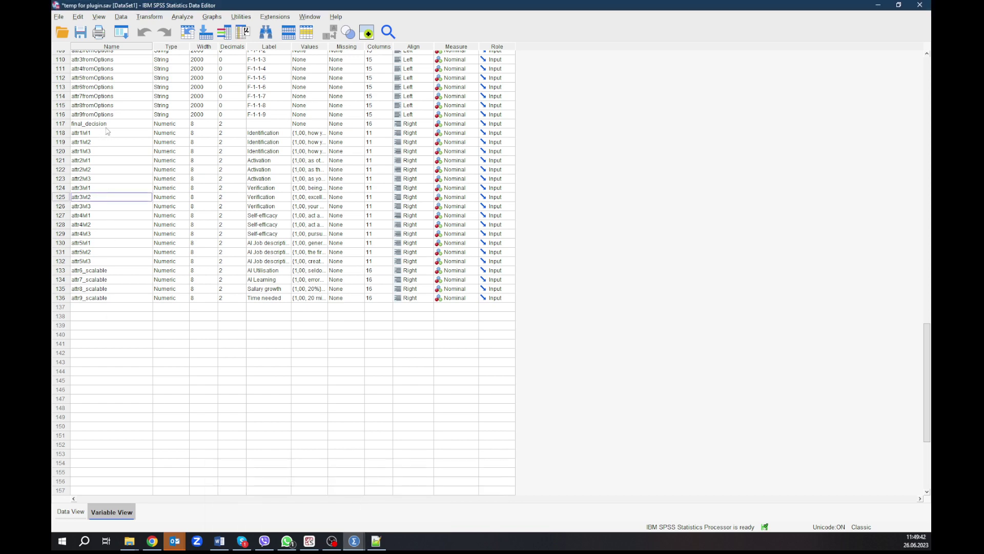
scroll(107, 132, up, 1)
scroll(104, 131, up, 2)
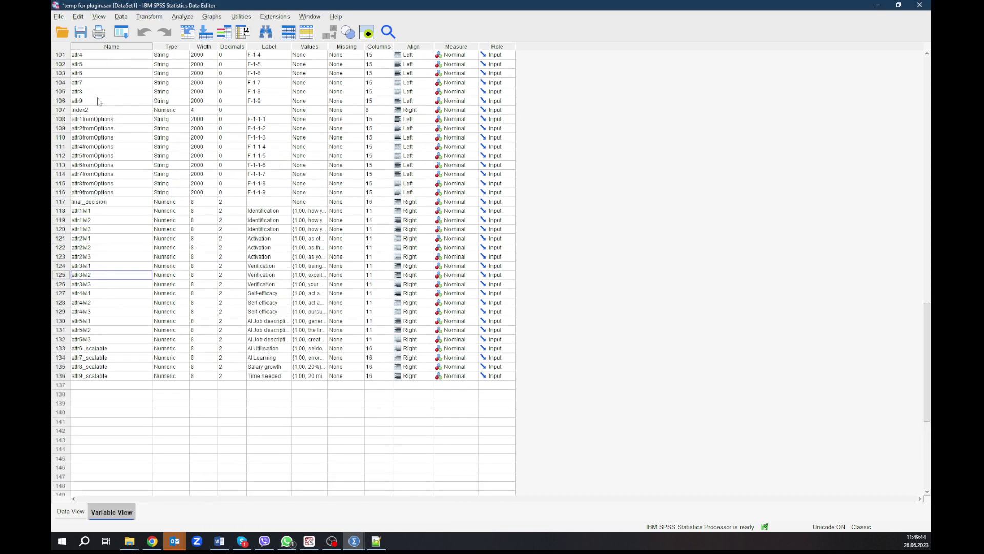
scroll(119, 196, up, 5)
scroll(119, 193, down, 4)
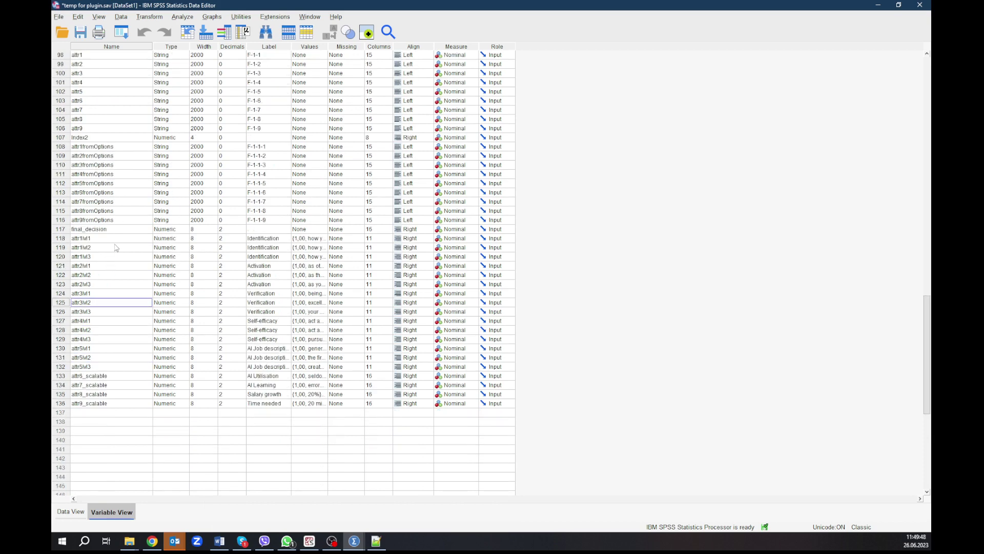
drag(113, 241, 107, 406)
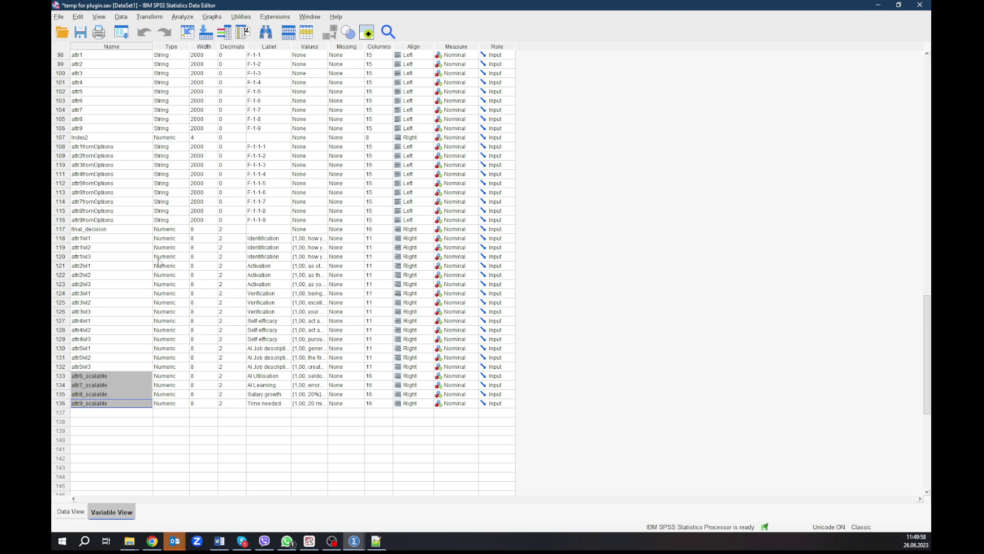
Step: Inspect the value labels of attr1lvl1 without changing them, and review the data columns from attr1lvl1 to attr9_scalable
click(316, 239)
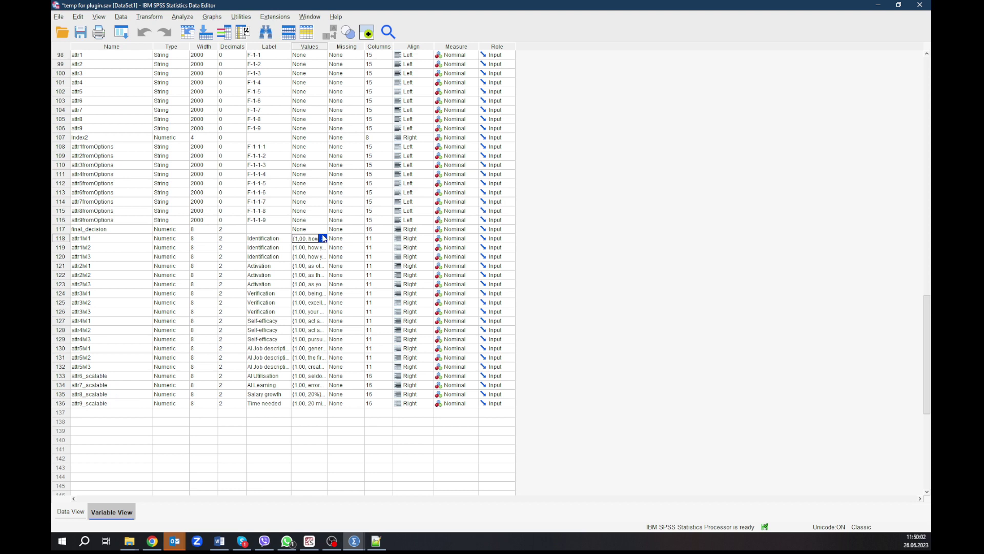
click(322, 239)
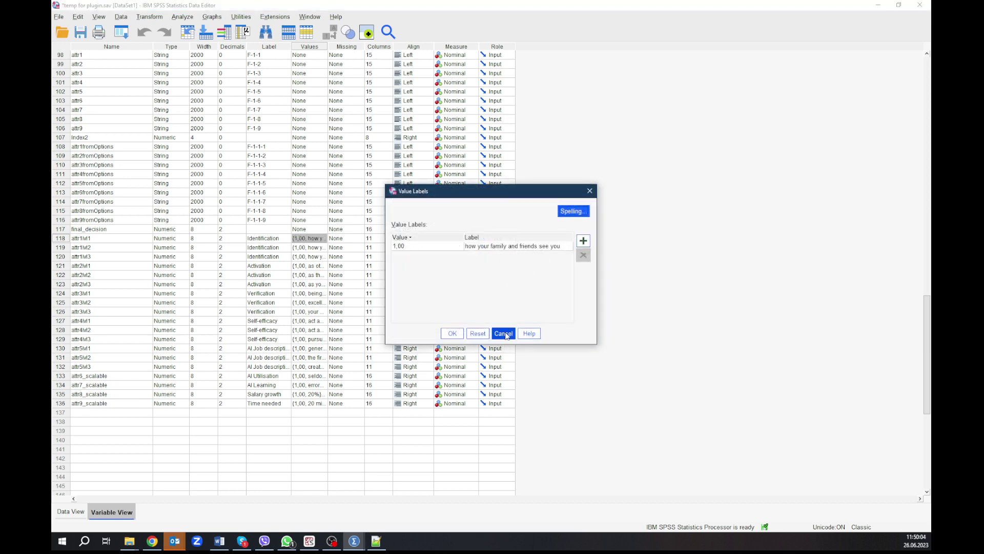
click(503, 333)
key(Left)
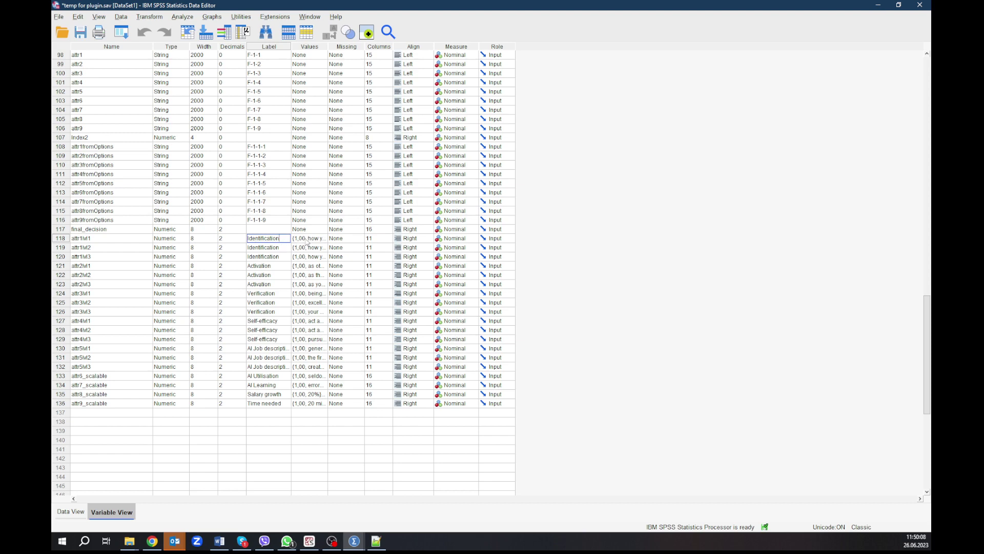
double_click(62, 239)
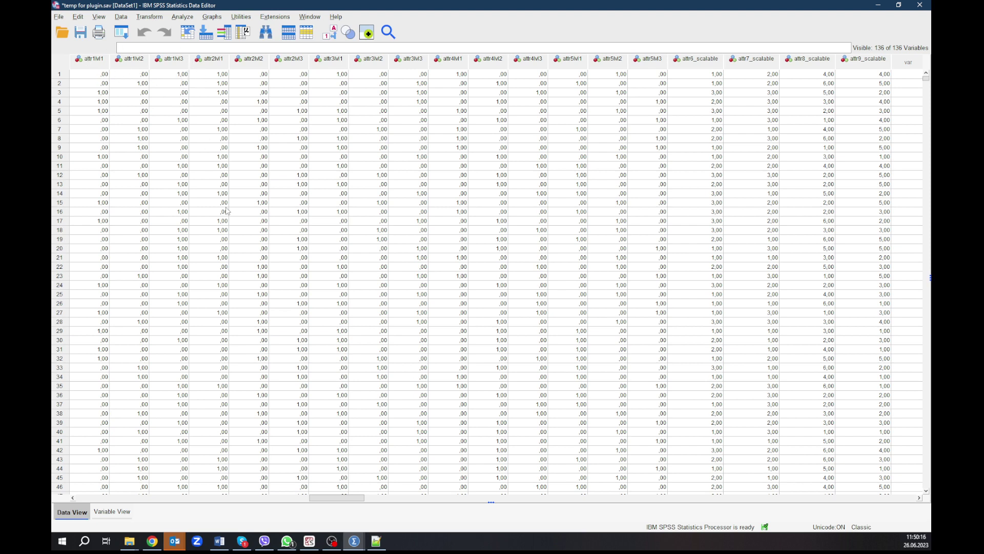
mouse_move(343, 497)
mouse_down()
mouse_move(386, 496)
mouse_move(362, 496)
mouse_up()
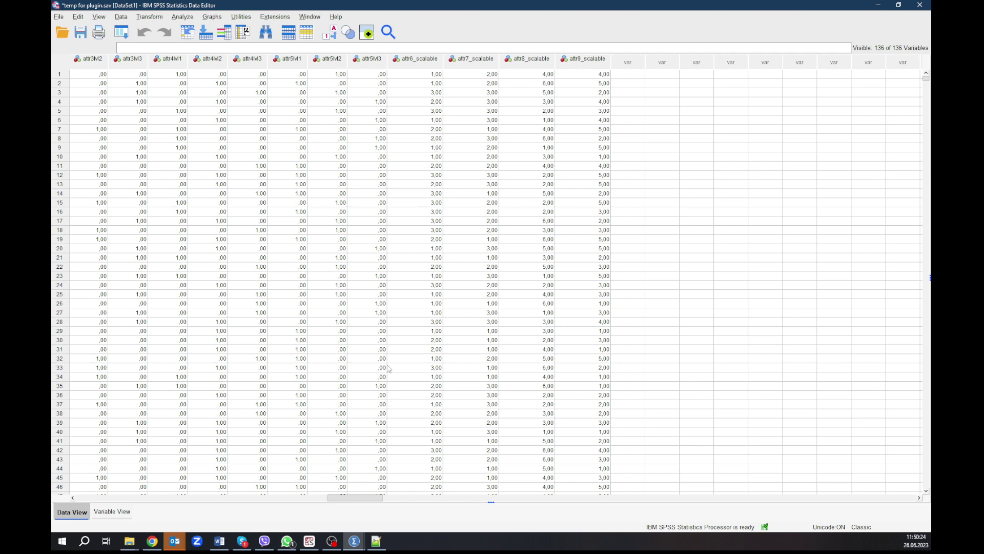
Step: Return to the variable list, inspect the value labels of attr6_scalable without changing them, and select the final_decision variable
click(113, 512)
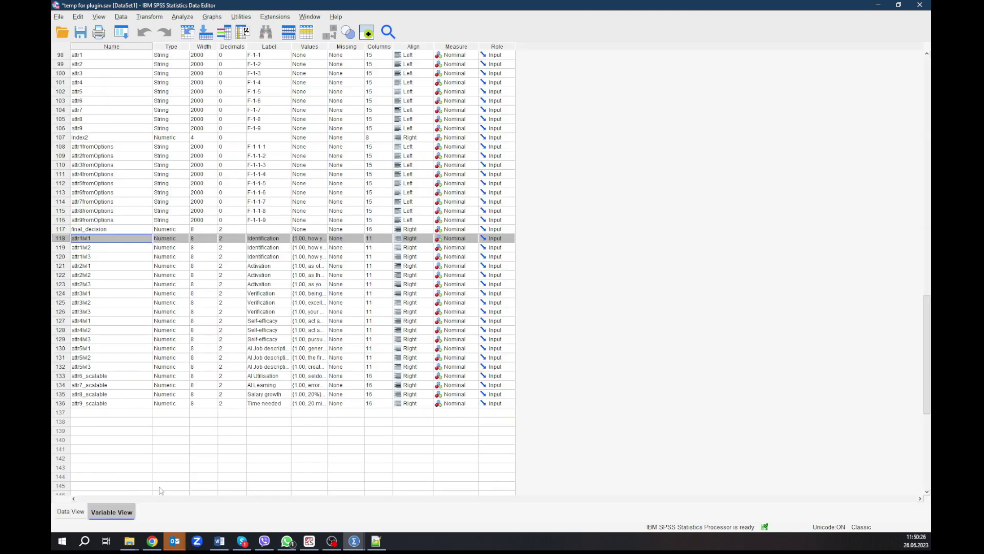
click(310, 376)
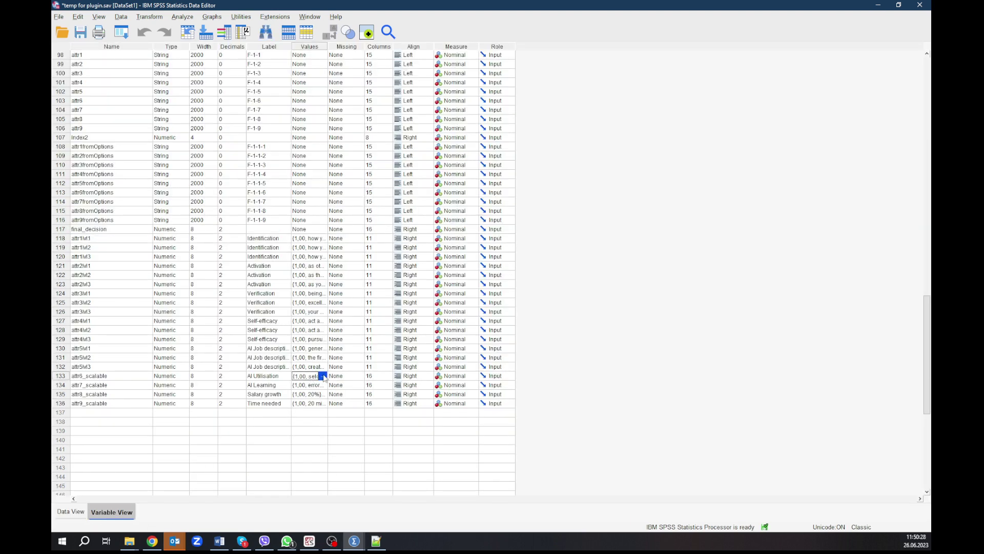
click(322, 376)
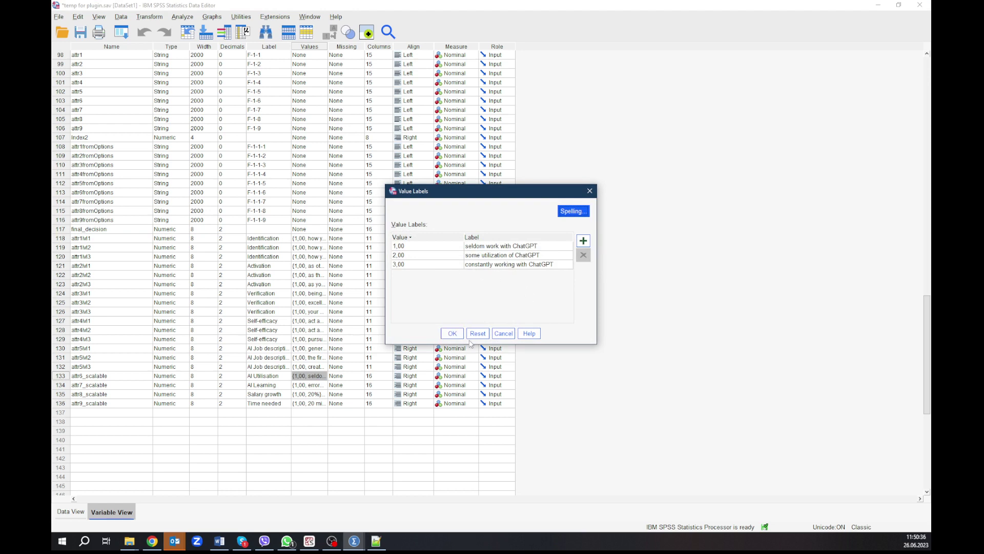
click(504, 334)
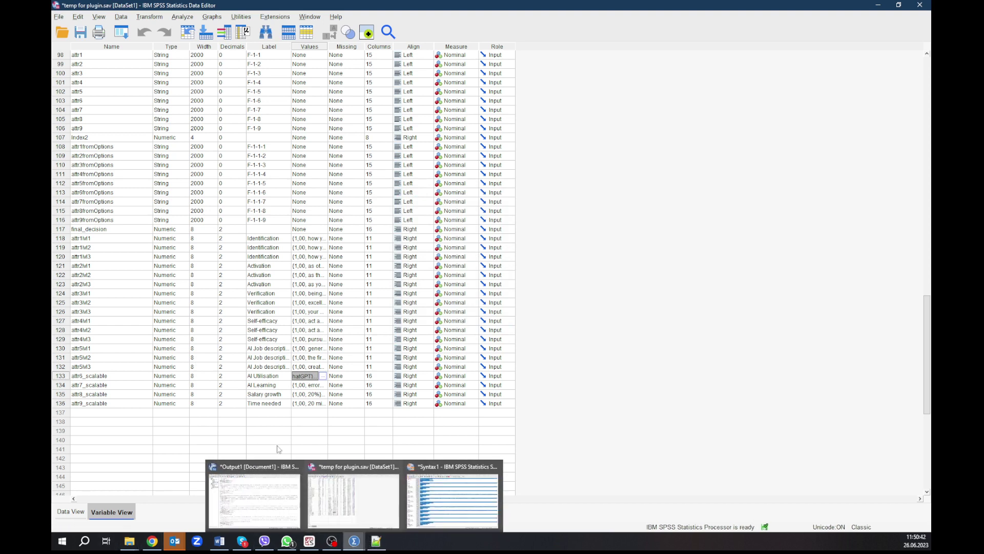
click(166, 430)
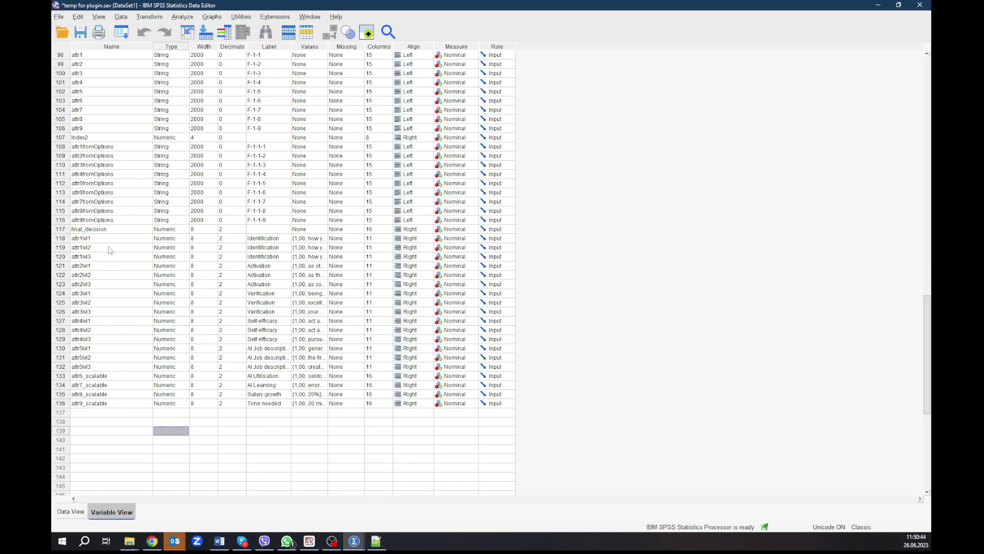
double_click(112, 229)
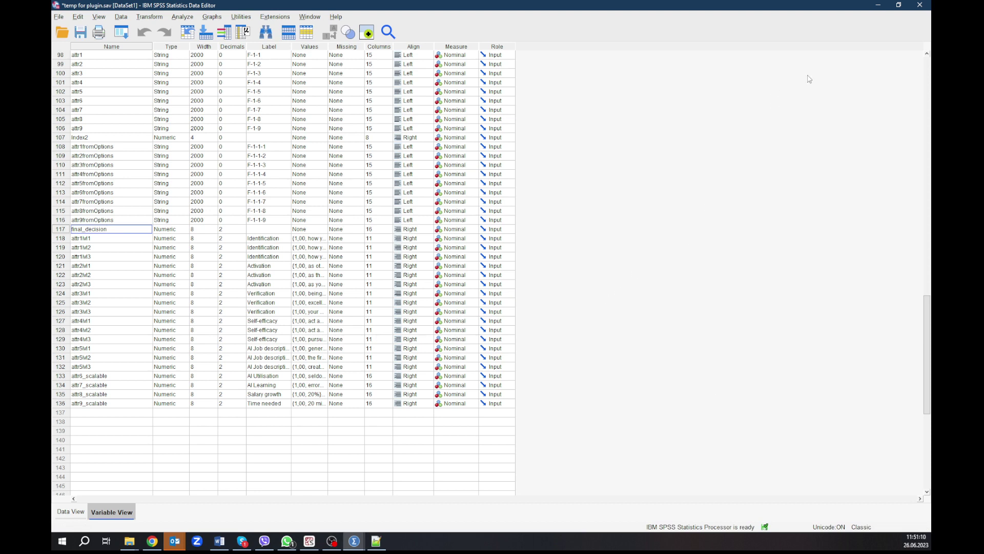
Step: Minimise the SPSS data editor and switch back to the Python script in Spyder
click(887, 6)
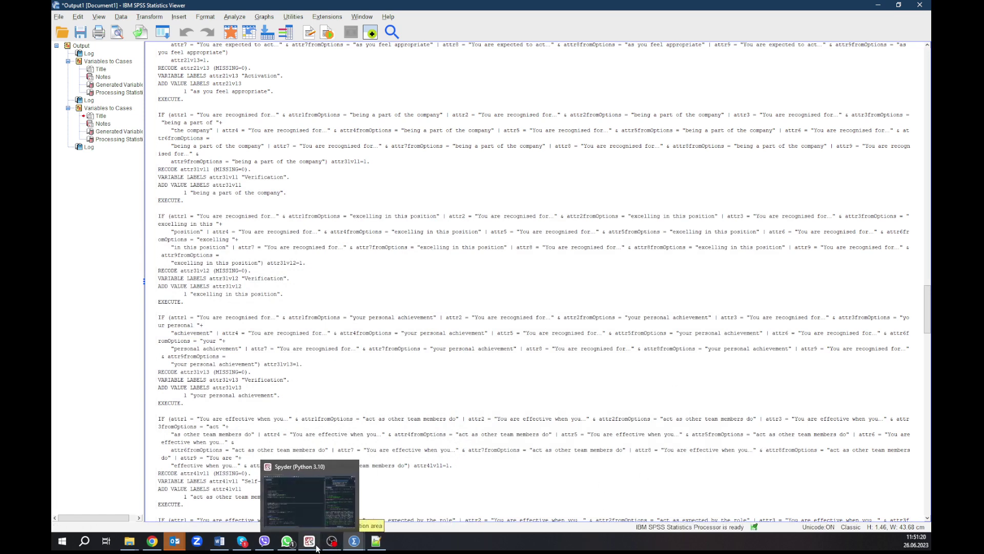
click(310, 528)
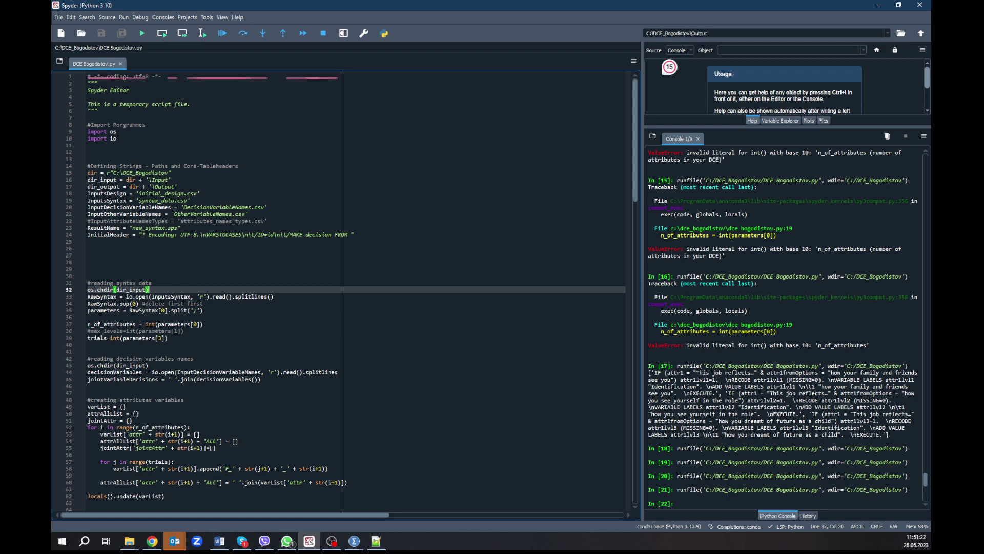